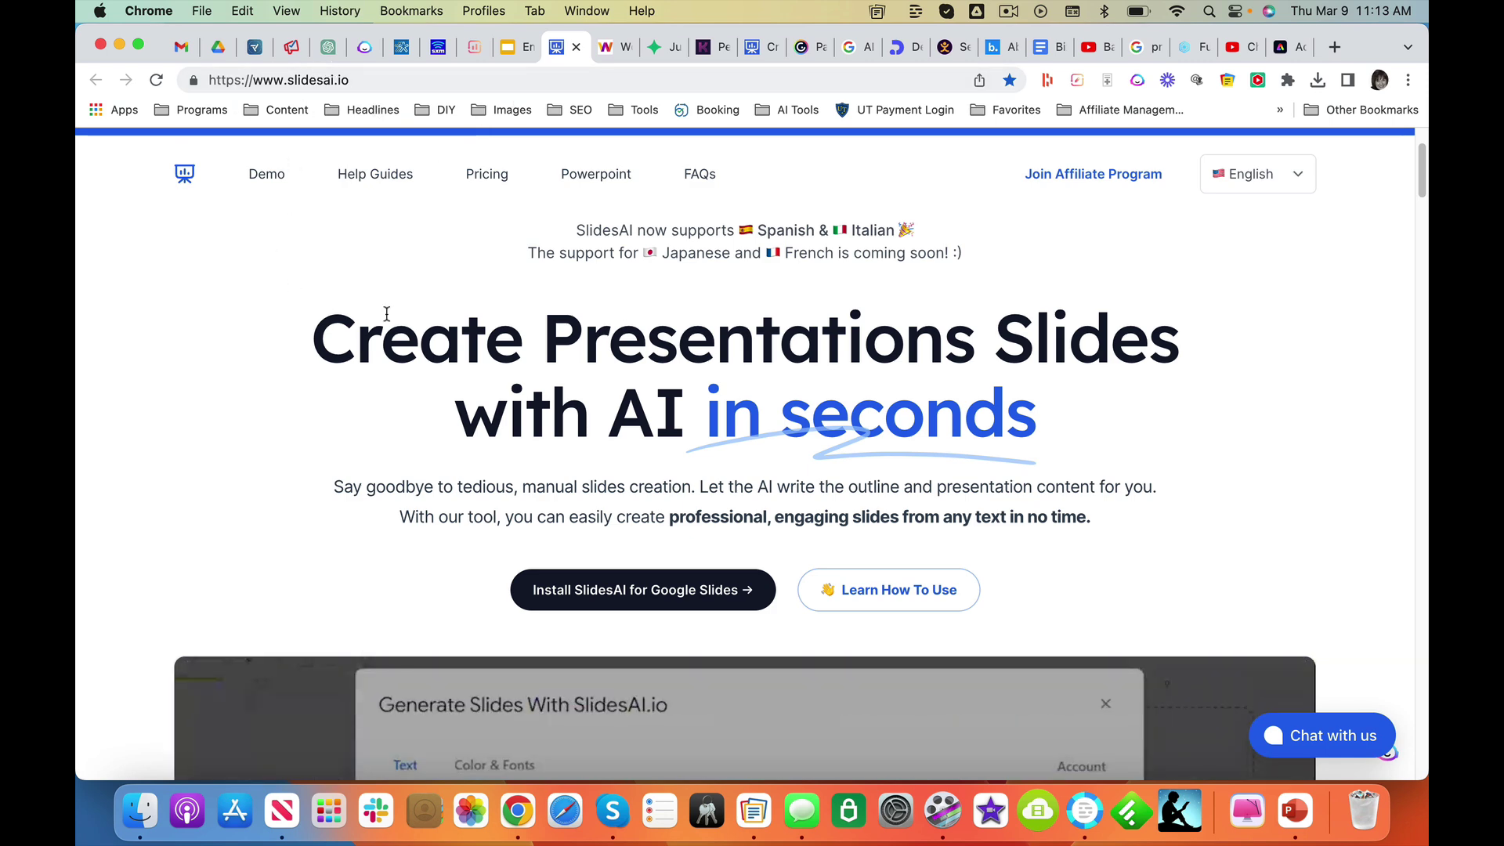
Look over the SlidesAI add-on's install listing, then return to the SlidesAI page.
{"action": "left_click", "coordinate": [649, 596]}
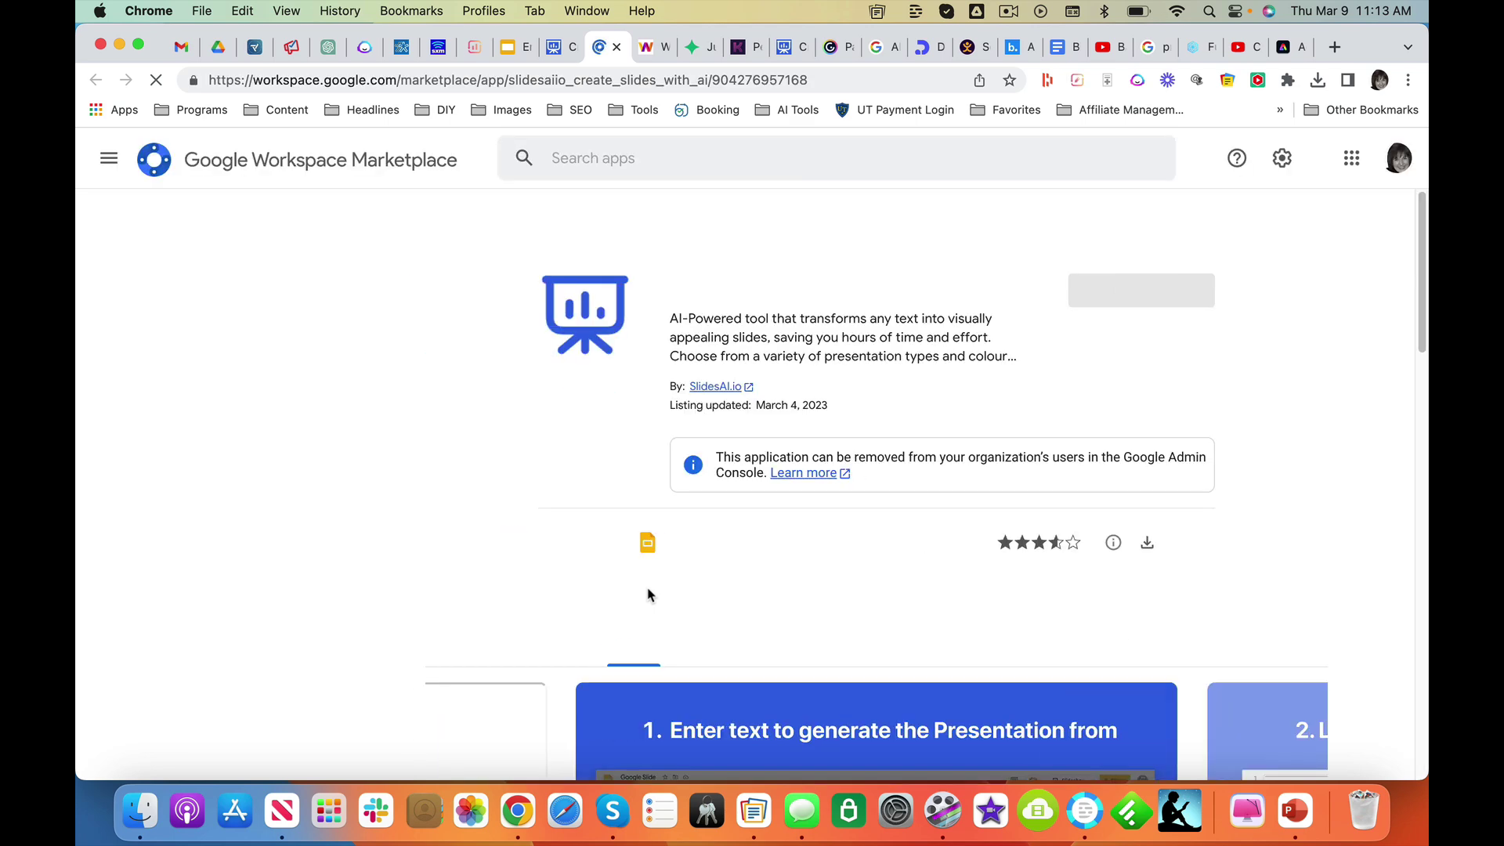
{"action": "left_click", "coordinate": [617, 47]}
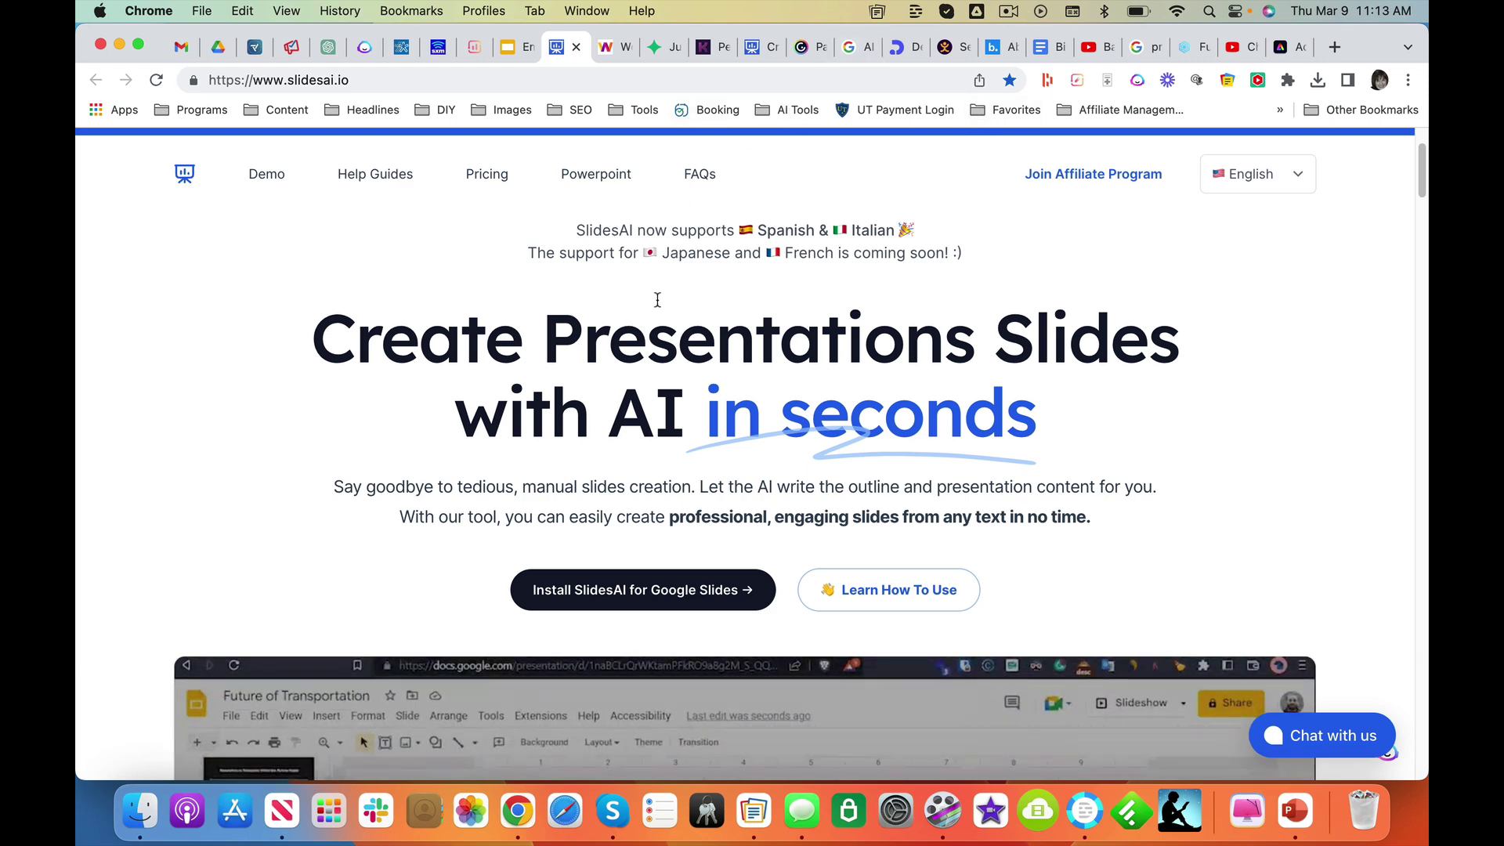
{"action": "scroll", "coordinate": [1348, 382], "scroll_direction": "down", "scroll_amount": 8}
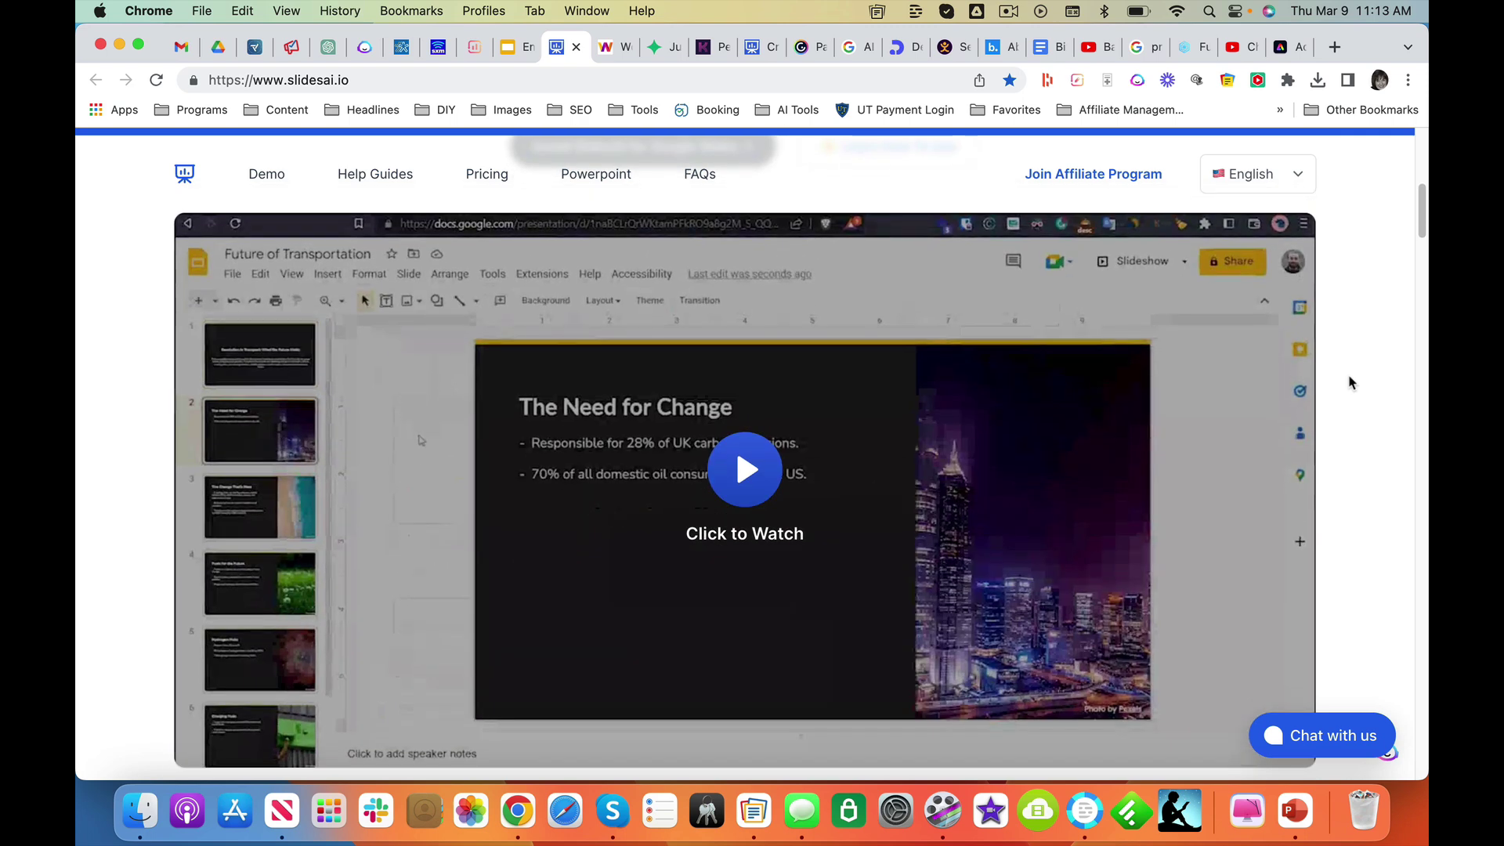
{"action": "scroll", "coordinate": [1349, 382], "scroll_direction": "up", "scroll_amount": 2}
{"action": "scroll", "coordinate": [1349, 383], "scroll_direction": "up", "scroll_amount": 4}
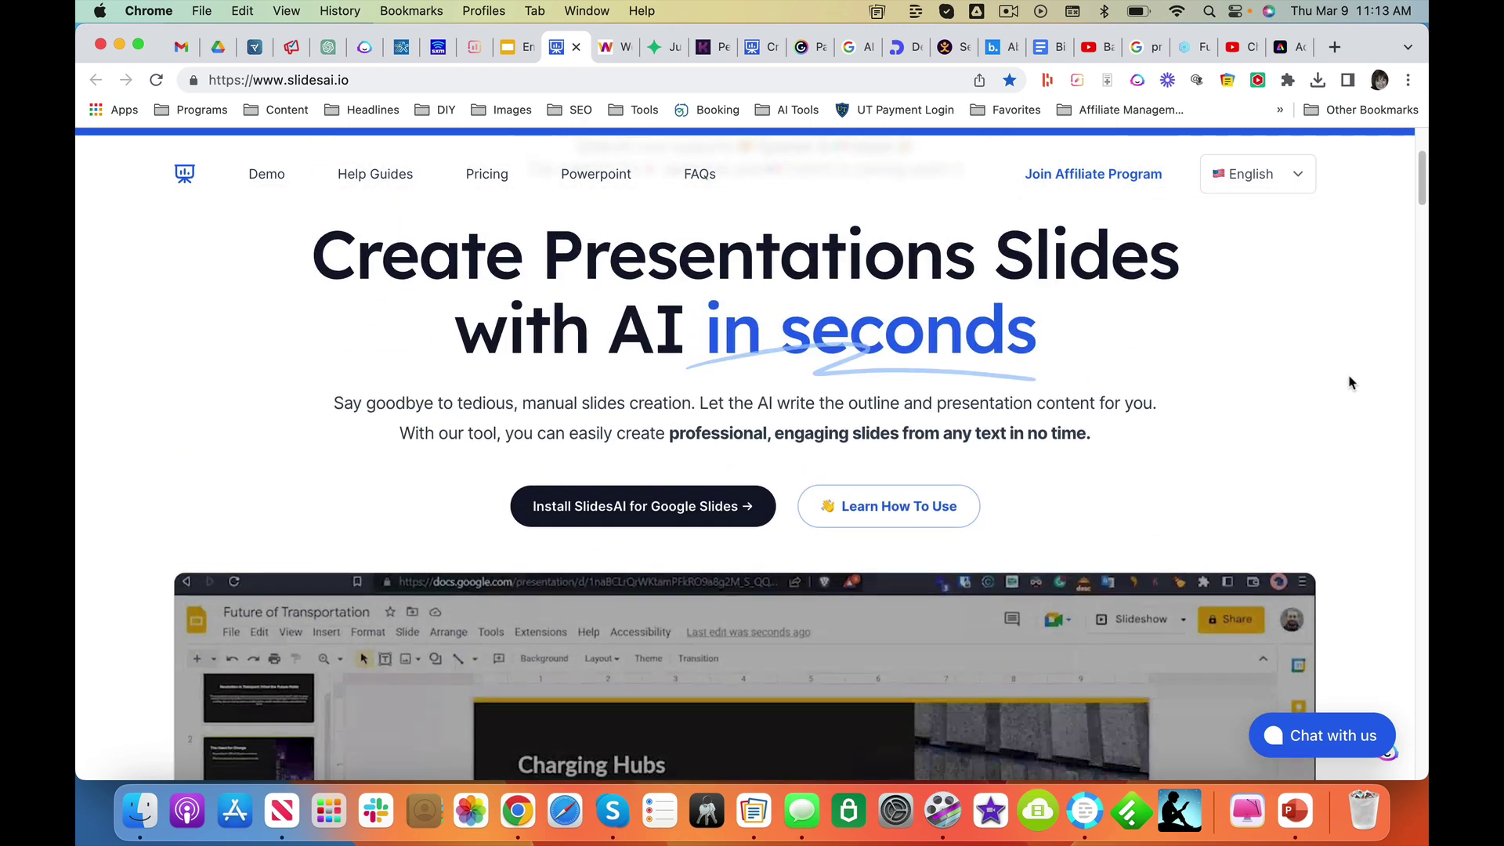
{"action": "scroll", "coordinate": [1348, 382], "scroll_direction": "down", "scroll_amount": 3}
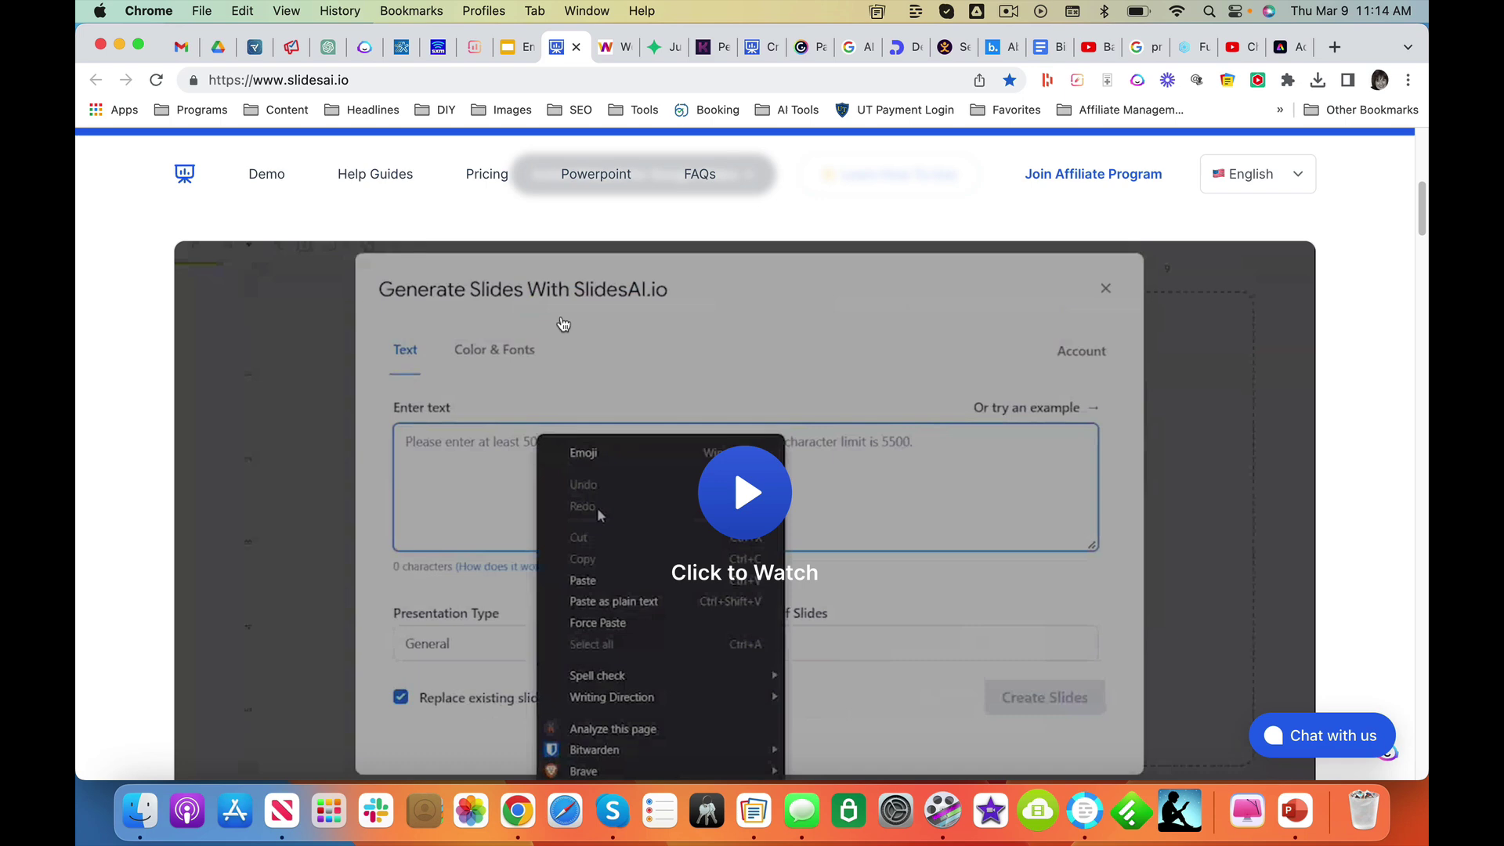
From the Google Slides tab, create a new blank presentation via File > New.
{"action": "left_click", "coordinate": [513, 53]}
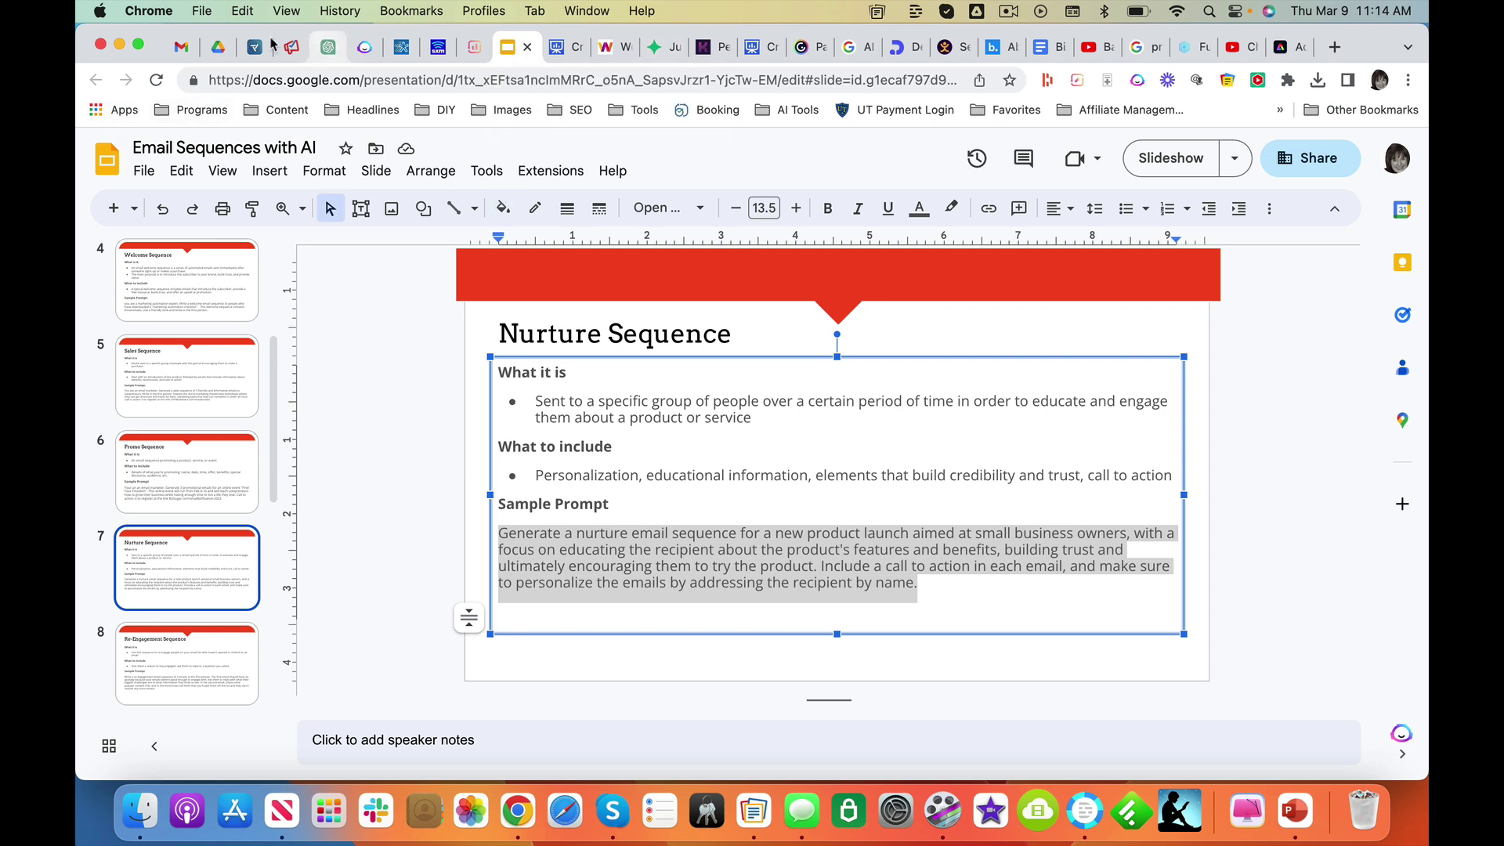
{"action": "left_click", "coordinate": [144, 171]}
{"action": "mouse_move", "coordinate": [181, 171]}
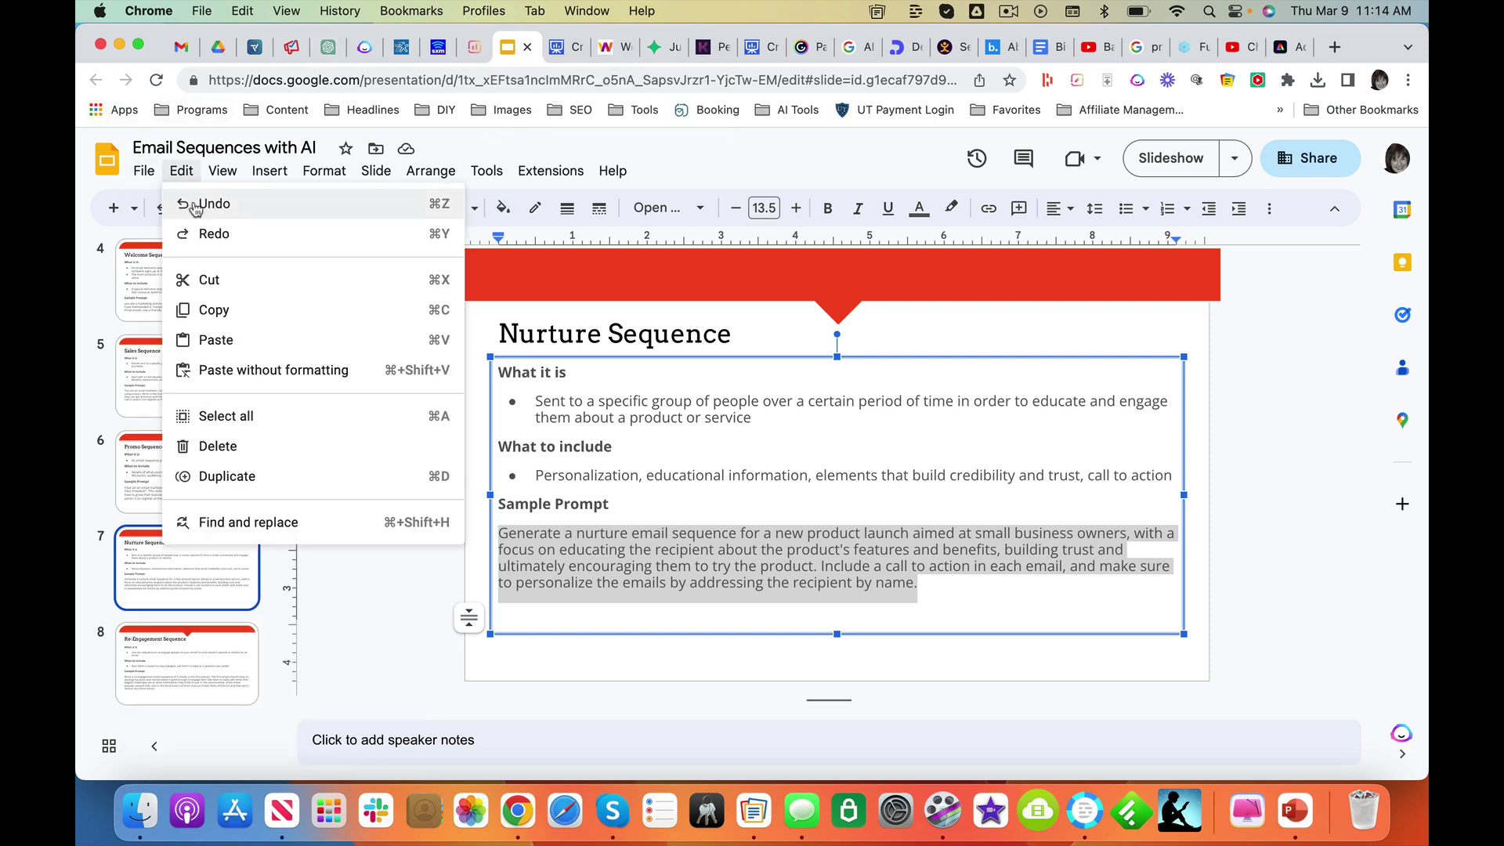
{"action": "mouse_move", "coordinate": [162, 205]}
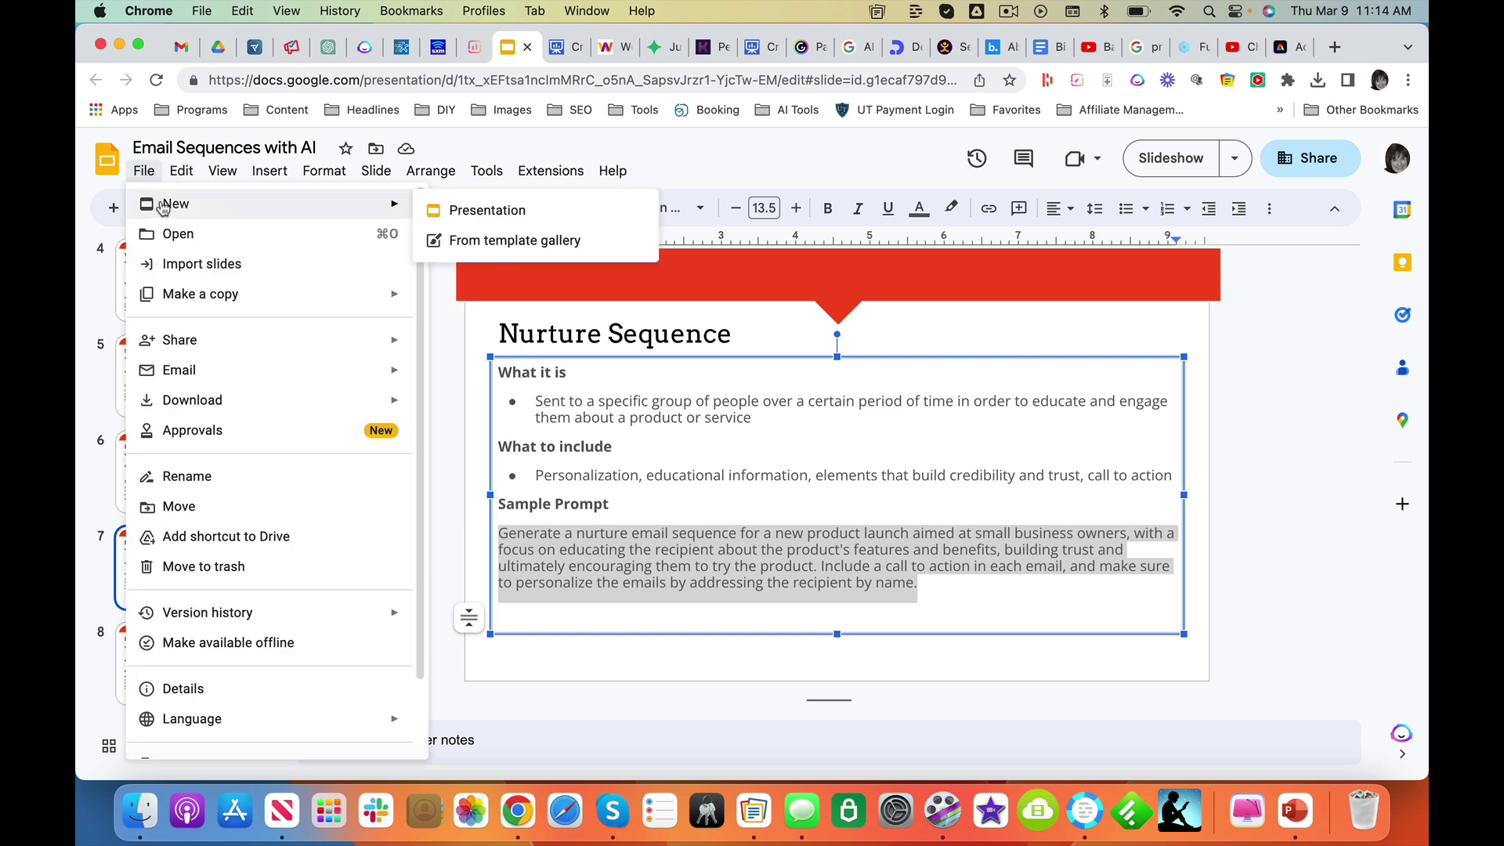
{"action": "left_click", "coordinate": [485, 211]}
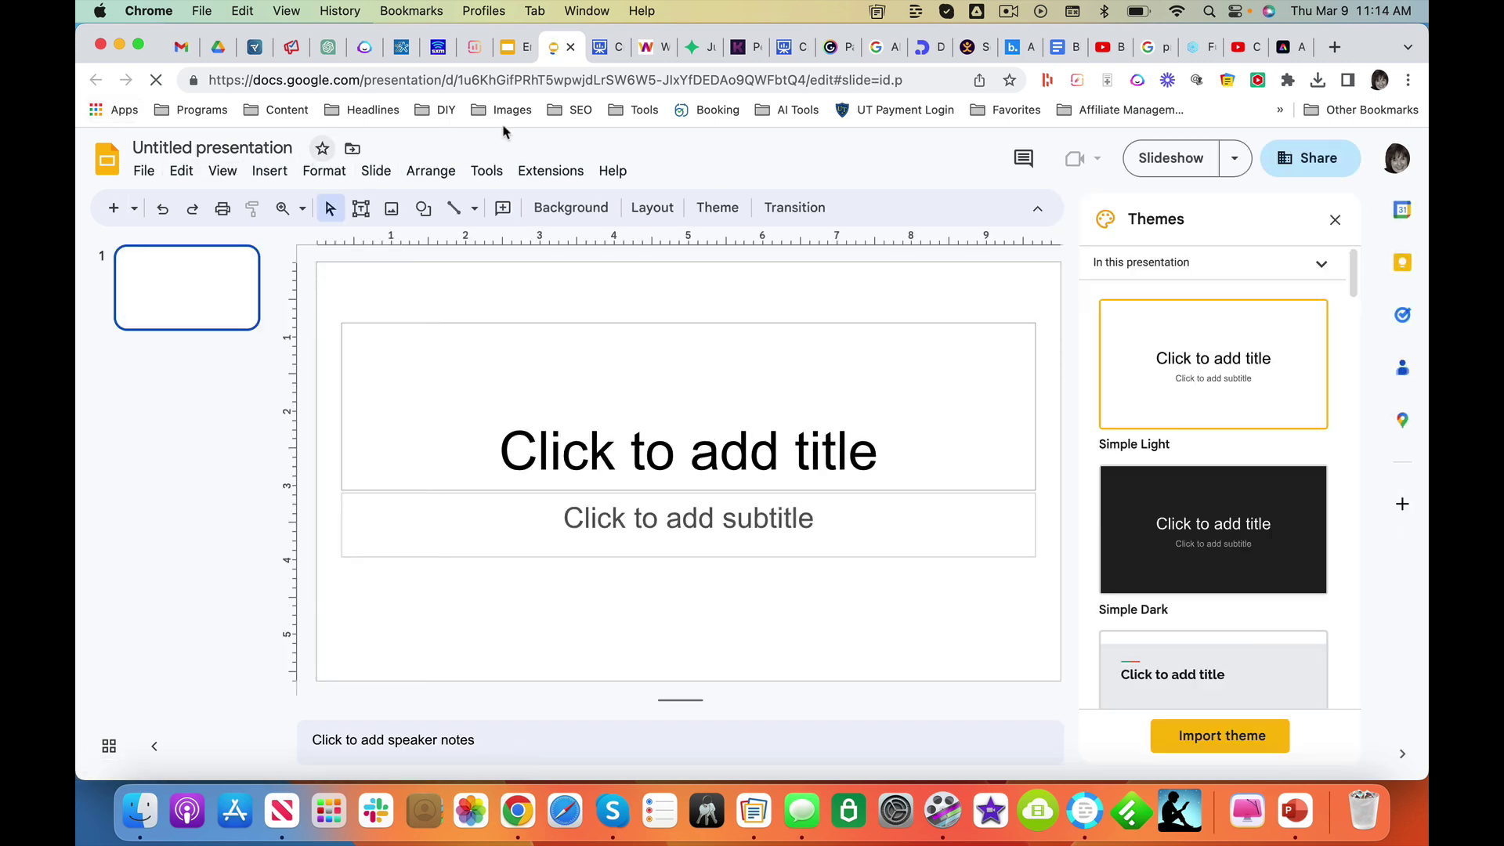
Launch Generate Slides from the SlidesAI.io – Create Slides With AI add-on.
{"action": "left_click", "coordinate": [551, 171]}
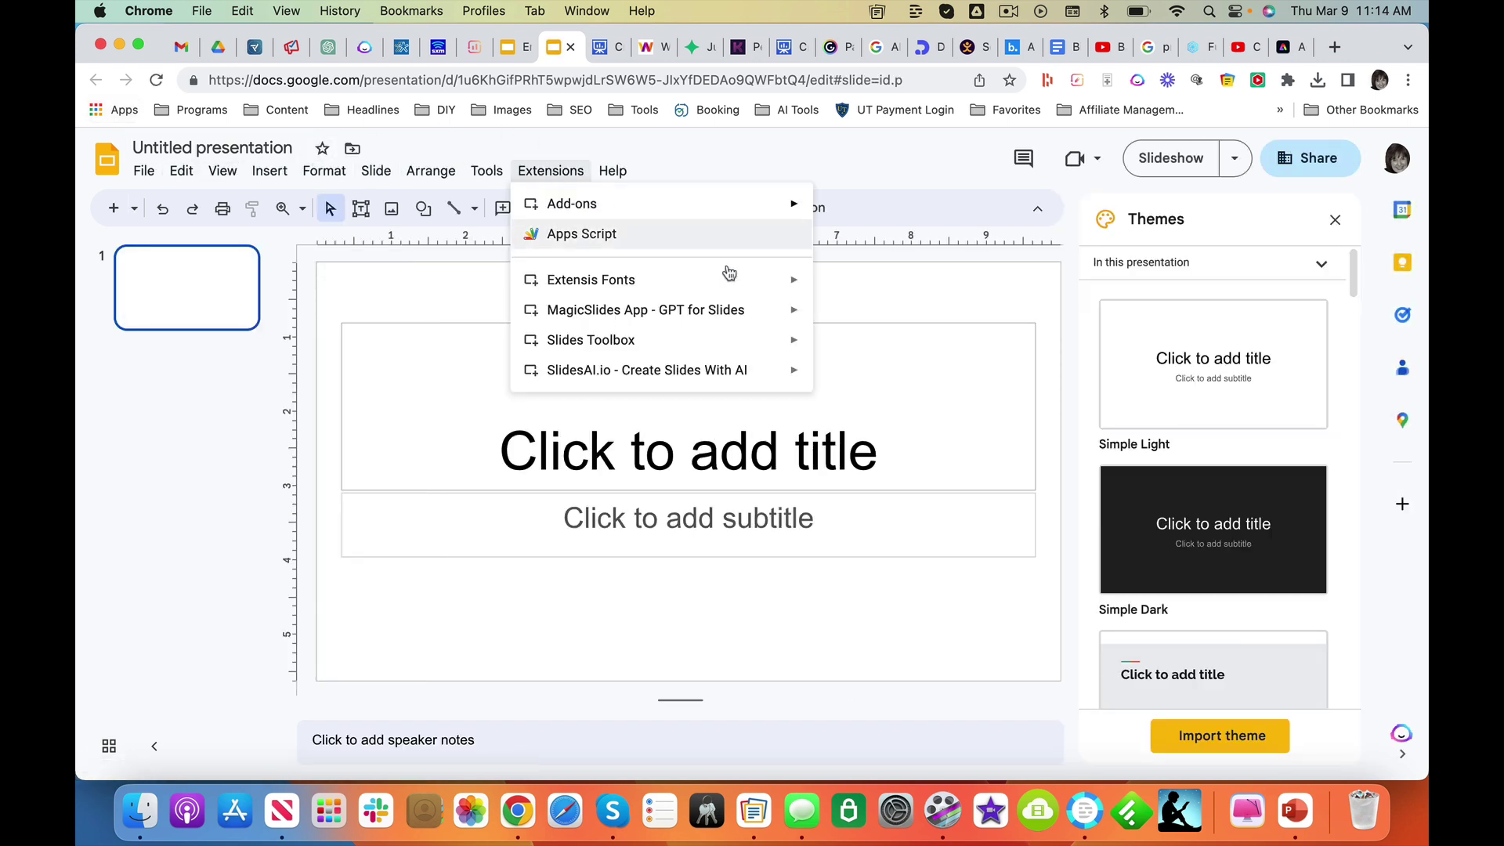
{"action": "mouse_move", "coordinate": [764, 377]}
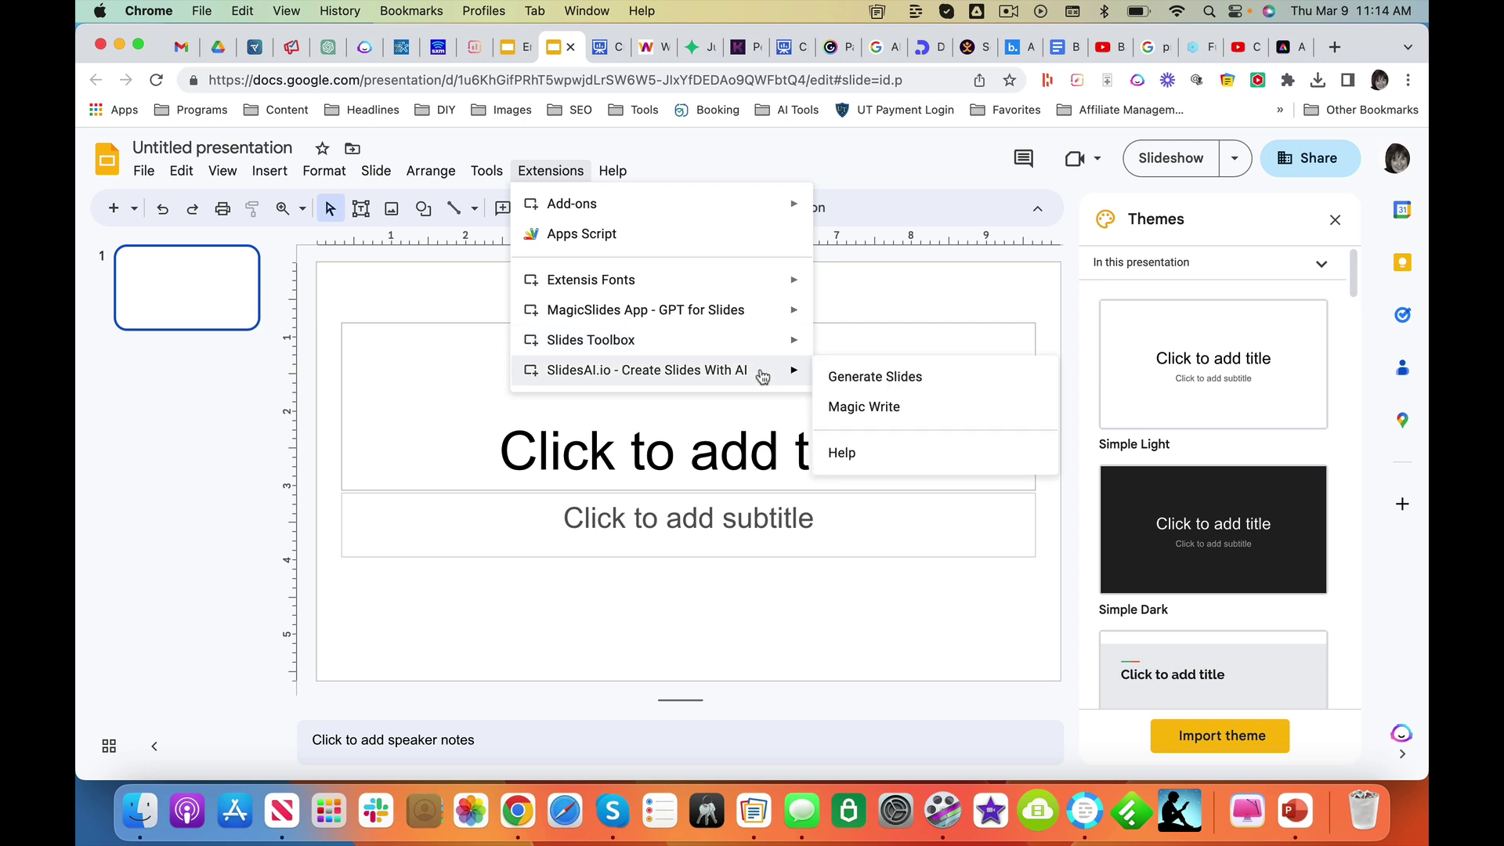
{"action": "left_click", "coordinate": [862, 379]}
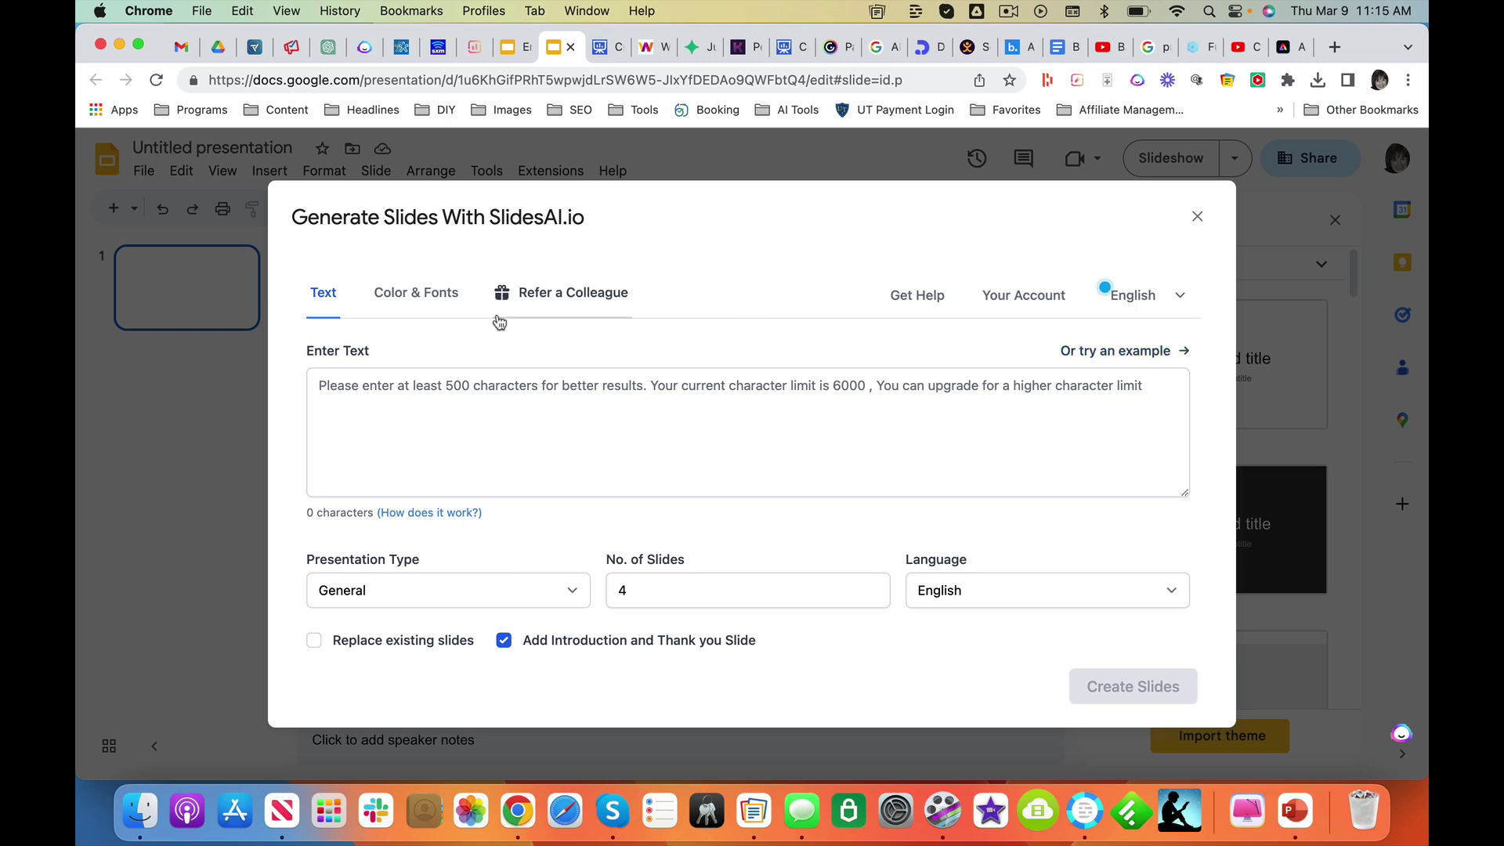
In SlidesAI's Color & Fonts settings, set the title font to Oswald and body font to Open Sans.
{"action": "left_click", "coordinate": [421, 298]}
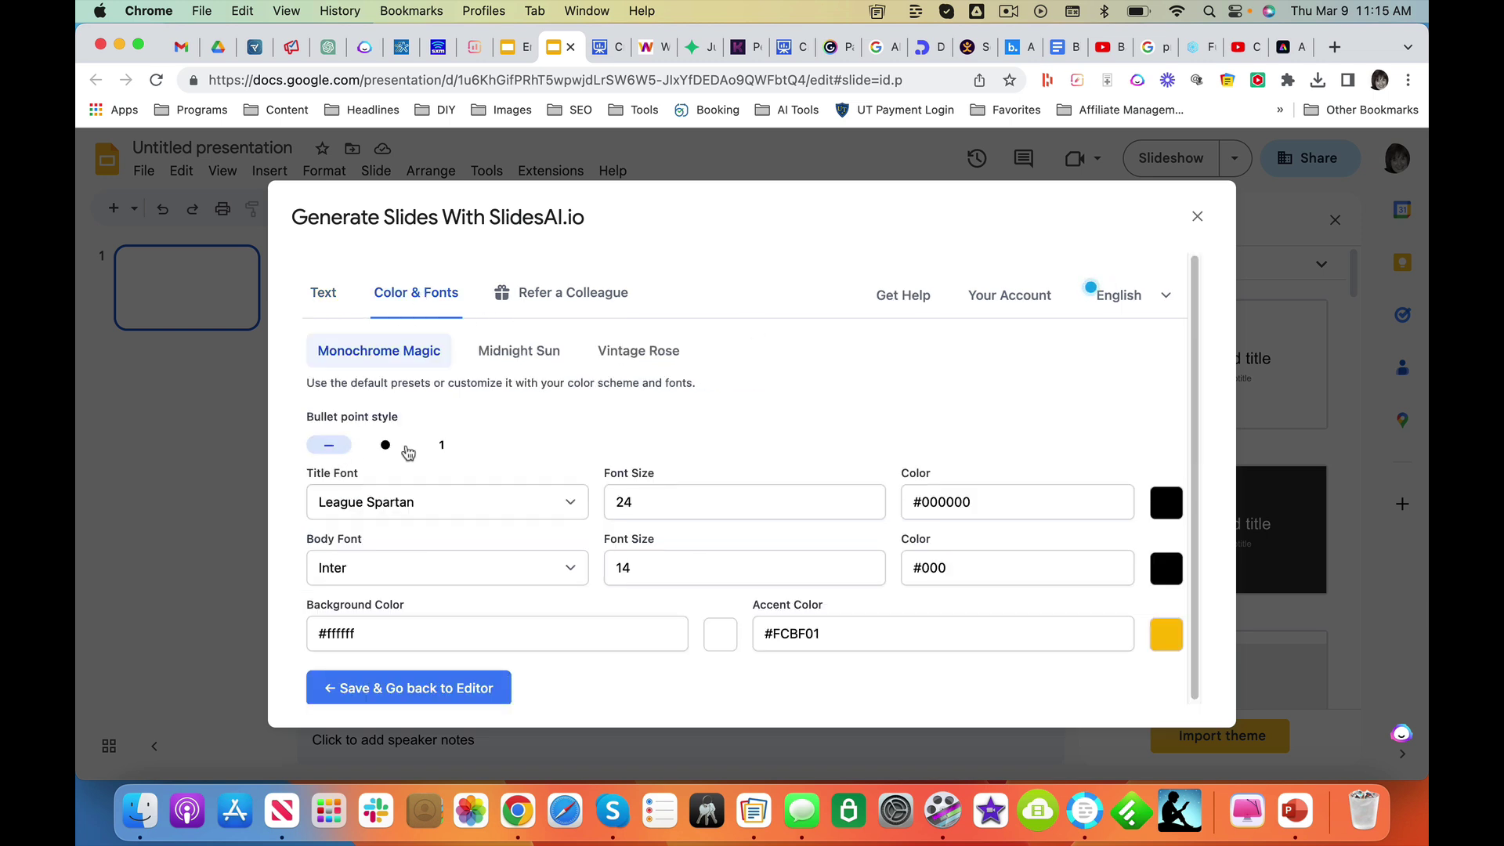
{"action": "left_click", "coordinate": [401, 505]}
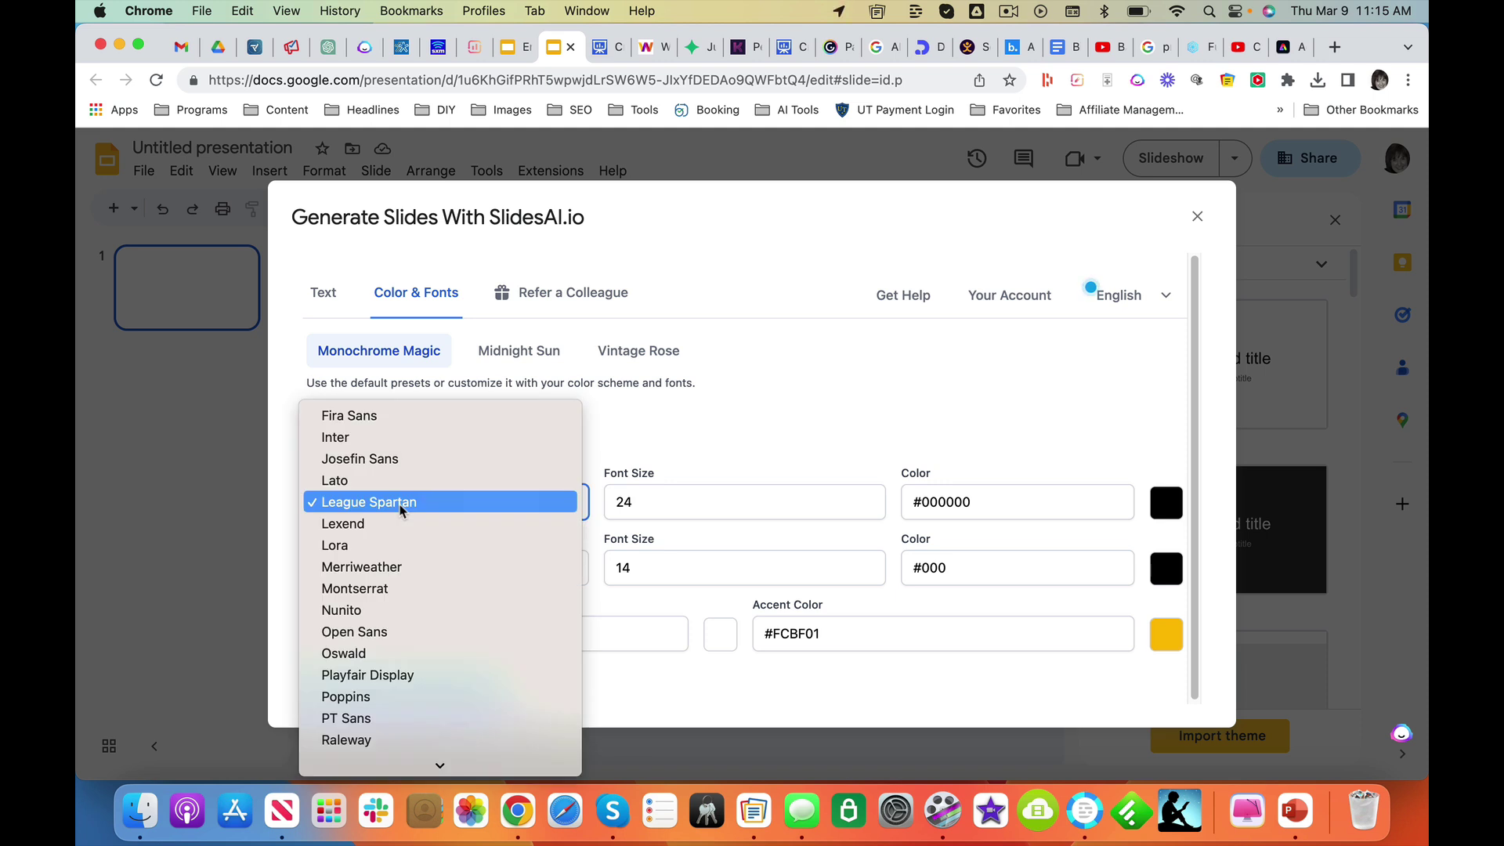
{"action": "left_click", "coordinate": [385, 655]}
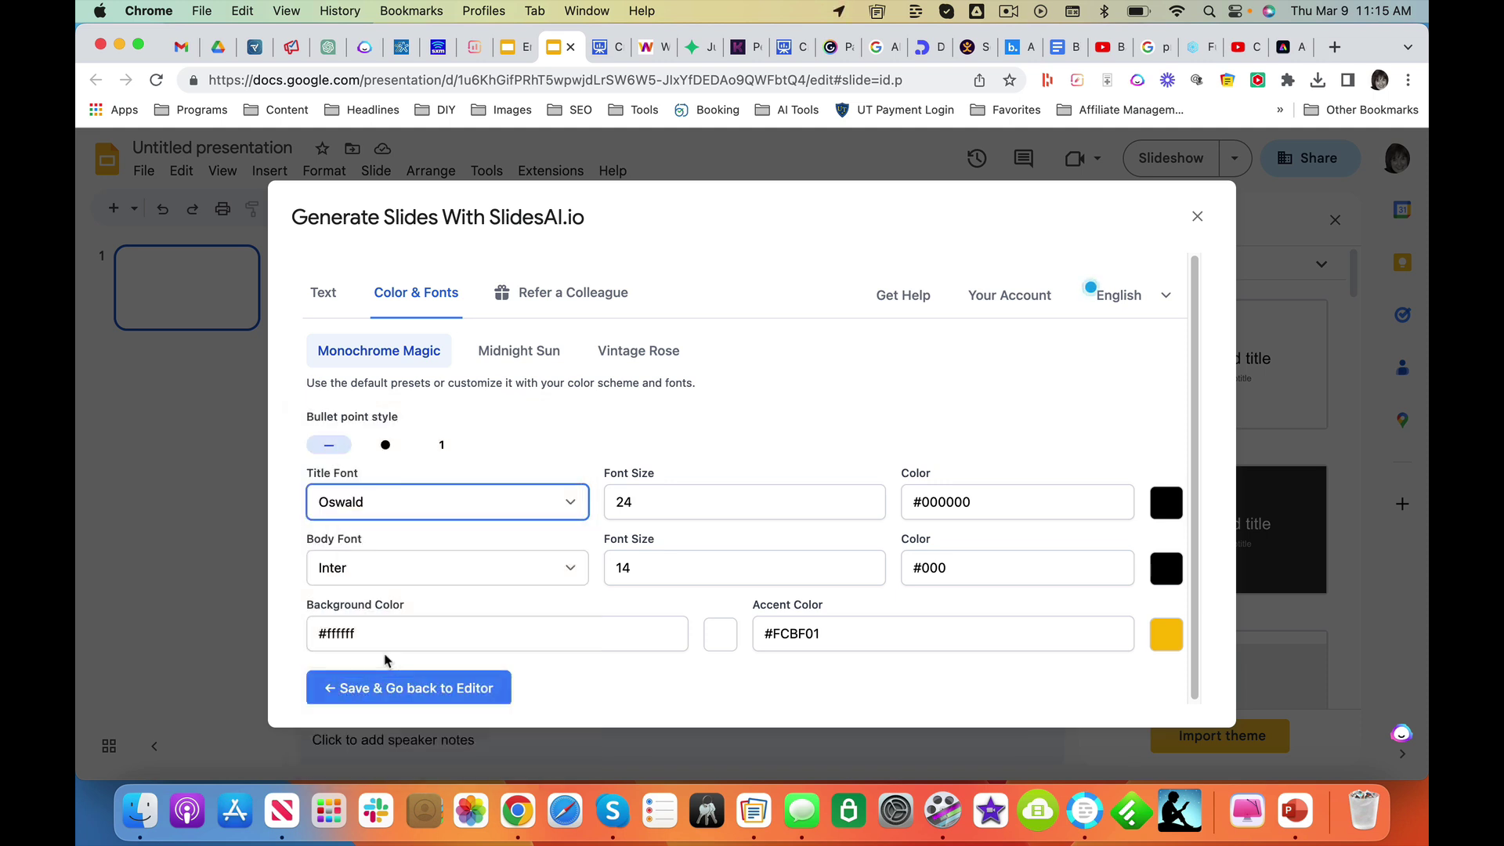
{"action": "left_click", "coordinate": [497, 576]}
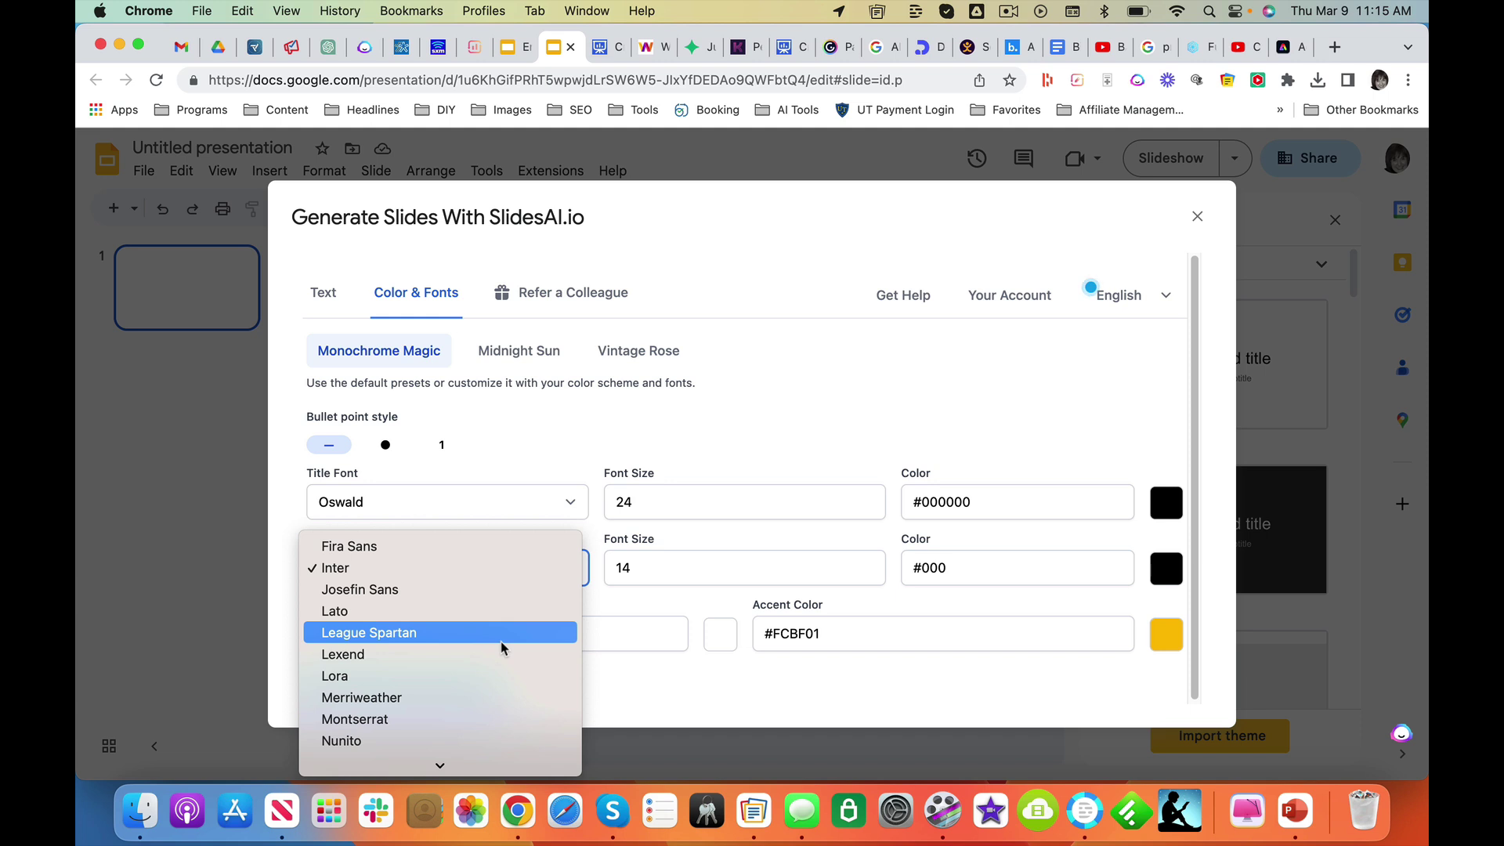
{"action": "scroll", "coordinate": [500, 640], "scroll_direction": "down", "scroll_amount": 3}
{"action": "left_click", "coordinate": [493, 615]}
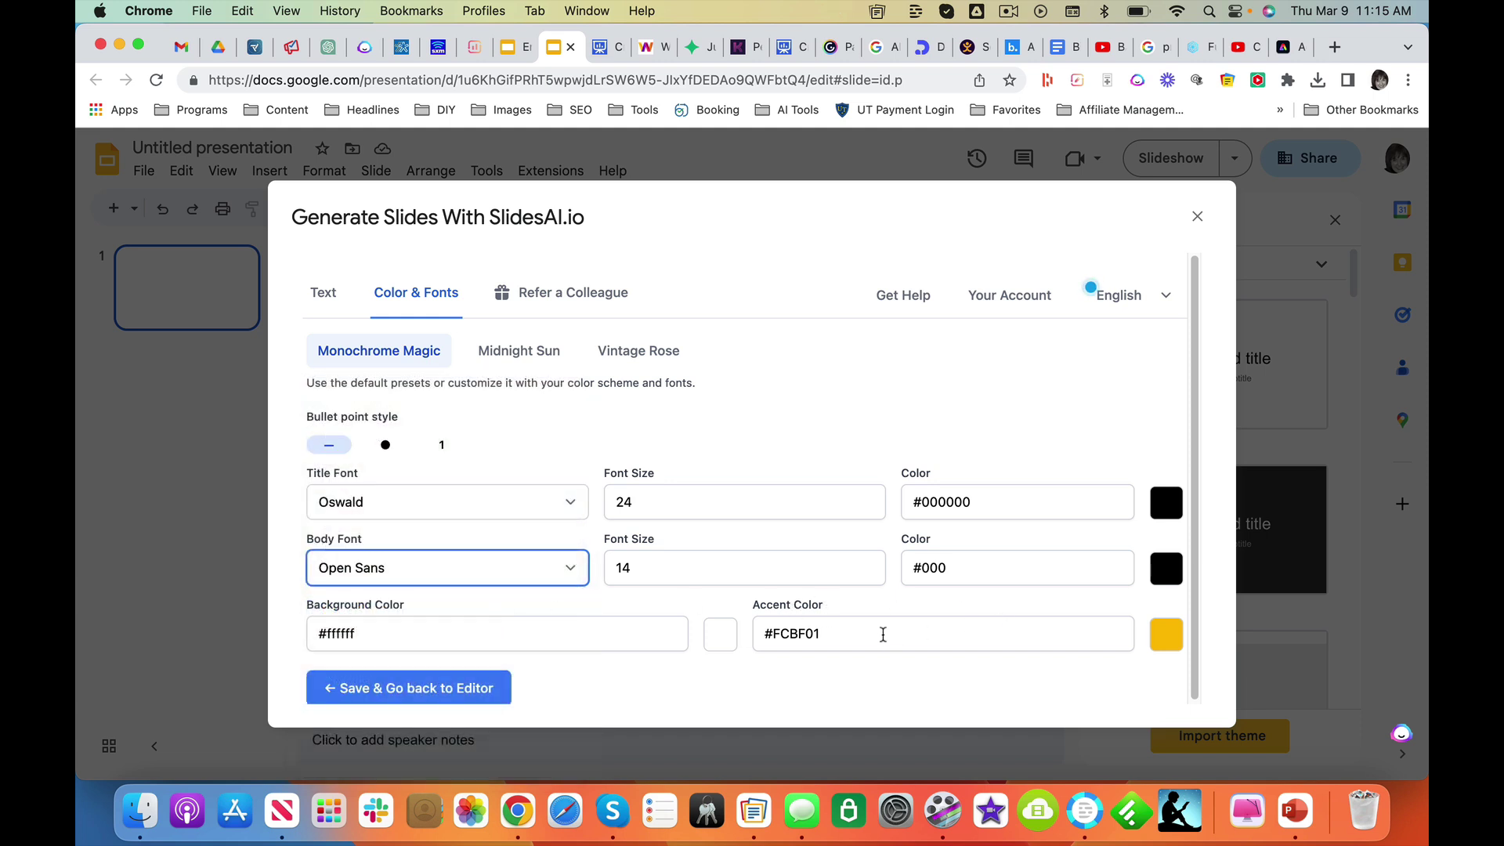
Change the accent colour to #f64b1f and save the styling.
{"action": "double_click", "coordinate": [806, 633]}
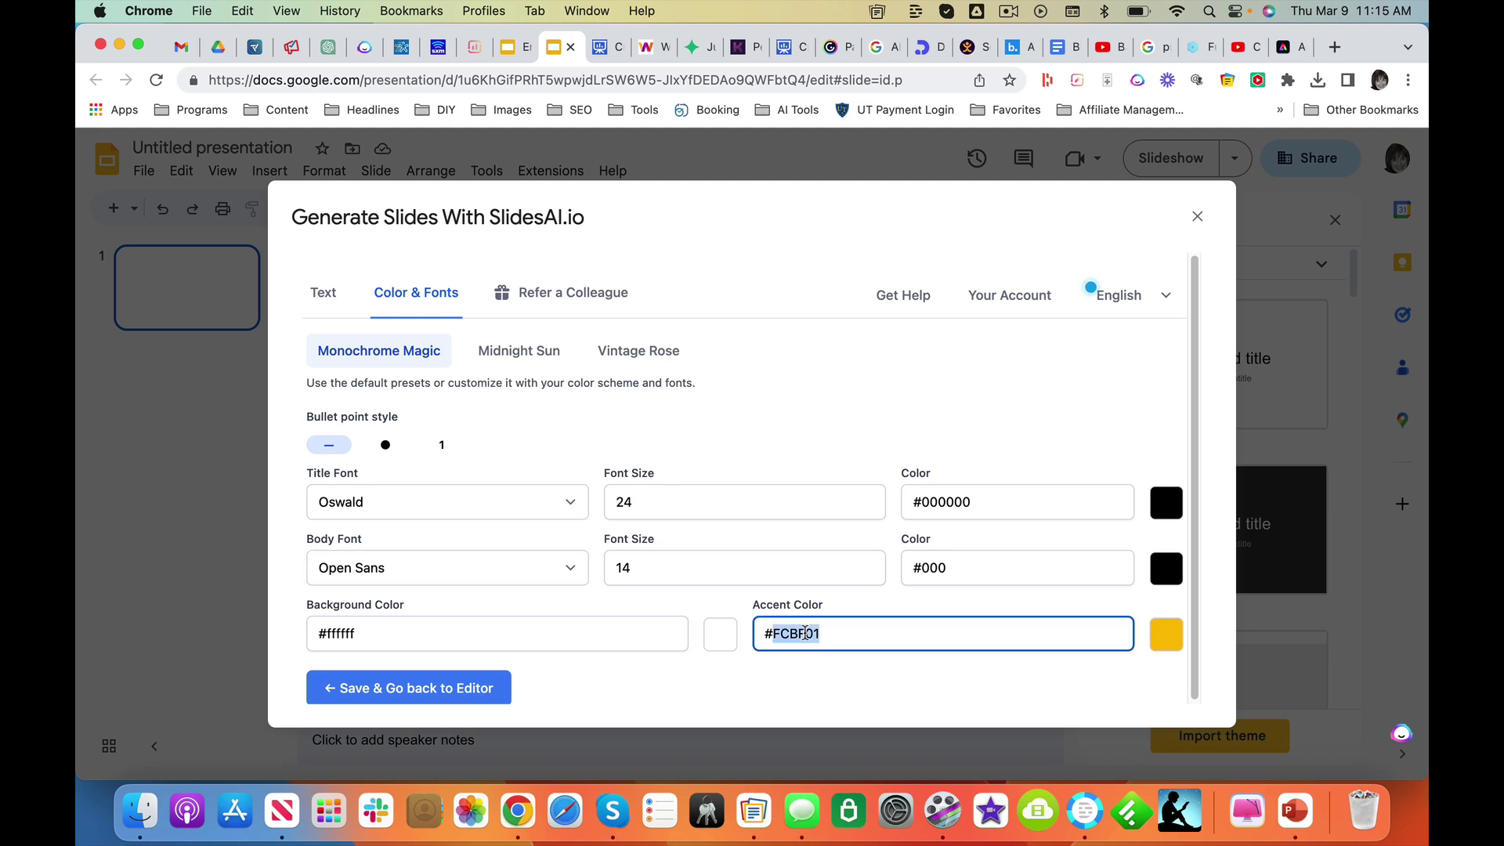
{"action": "type", "text": "f64b1f"}
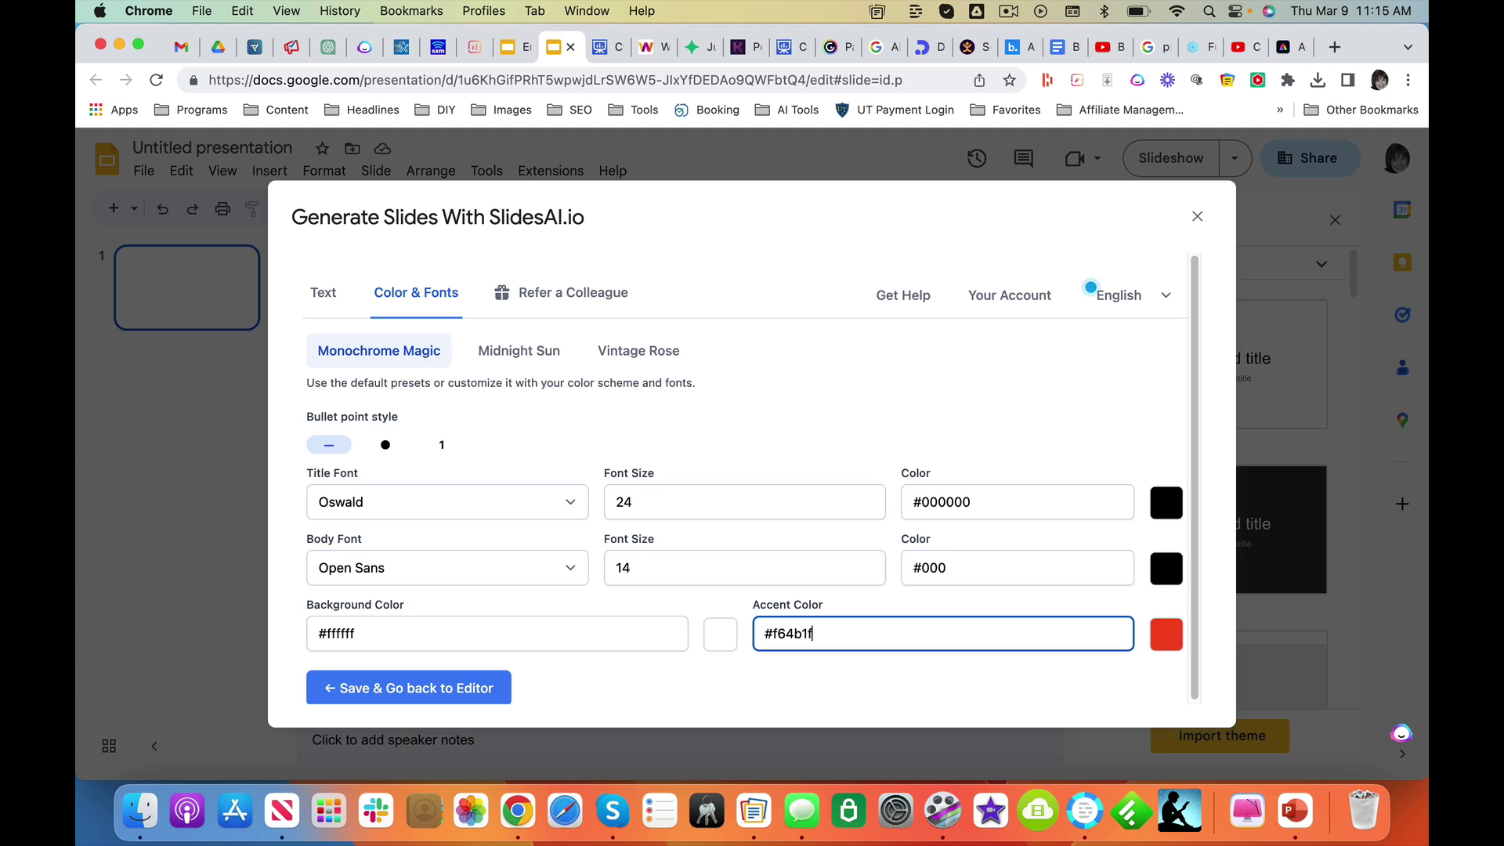
{"action": "left_click", "coordinate": [440, 686]}
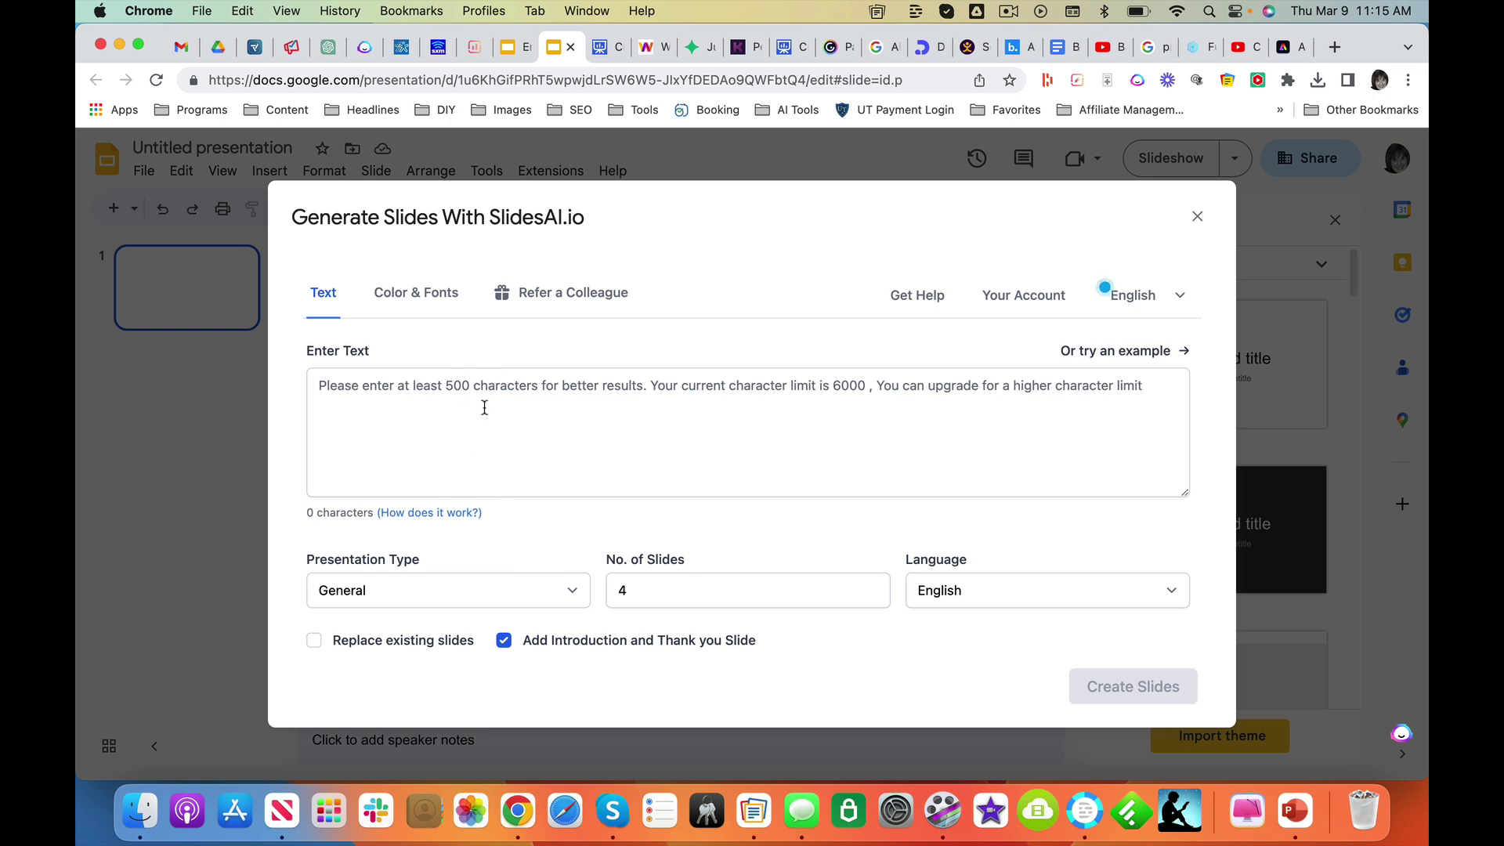
{"action": "left_click", "coordinate": [475, 457]}
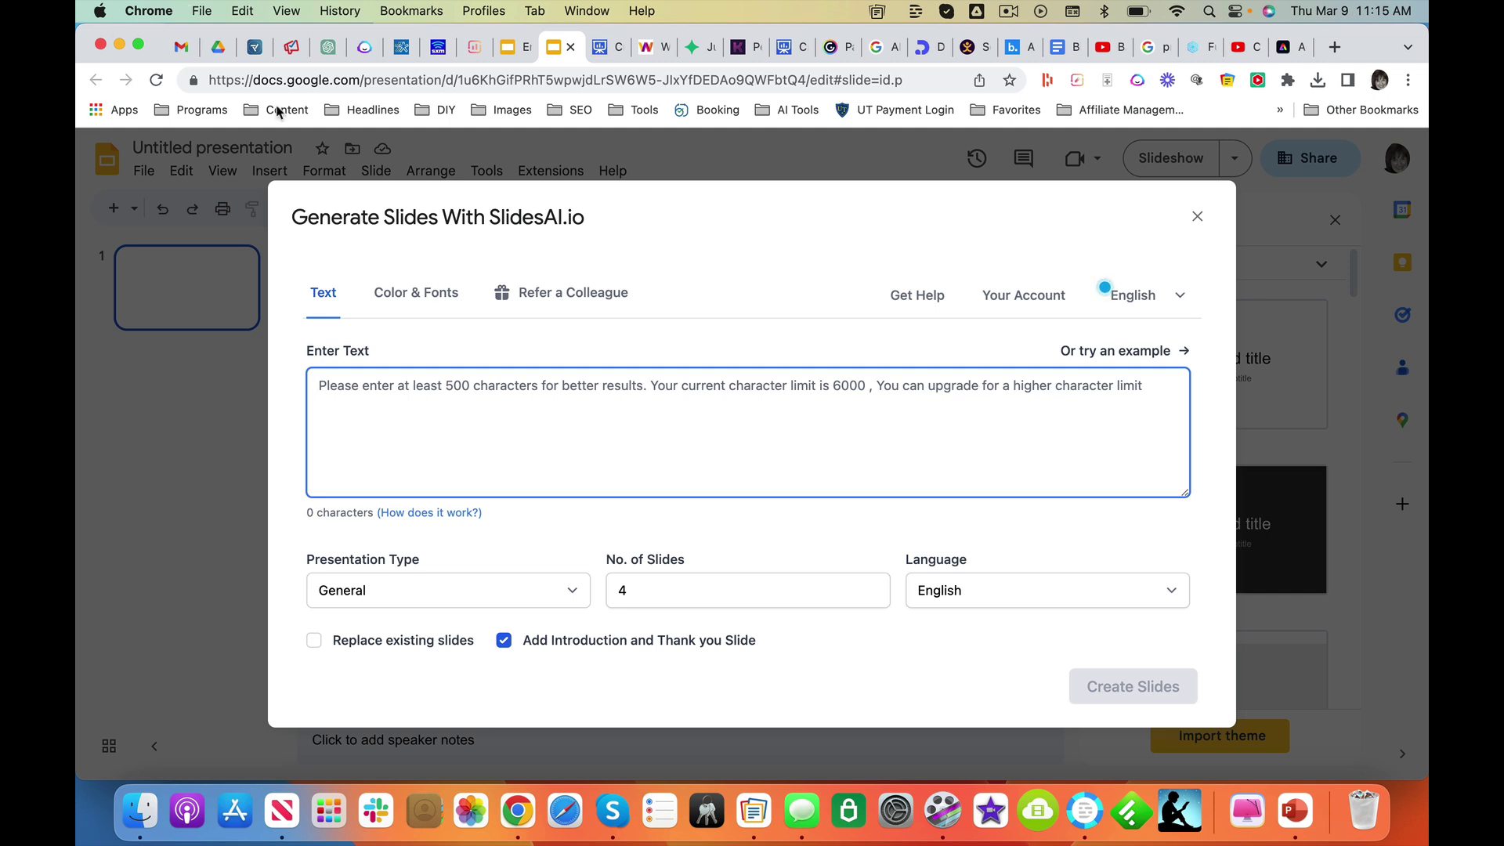
{"action": "left_click", "coordinate": [476, 49]}
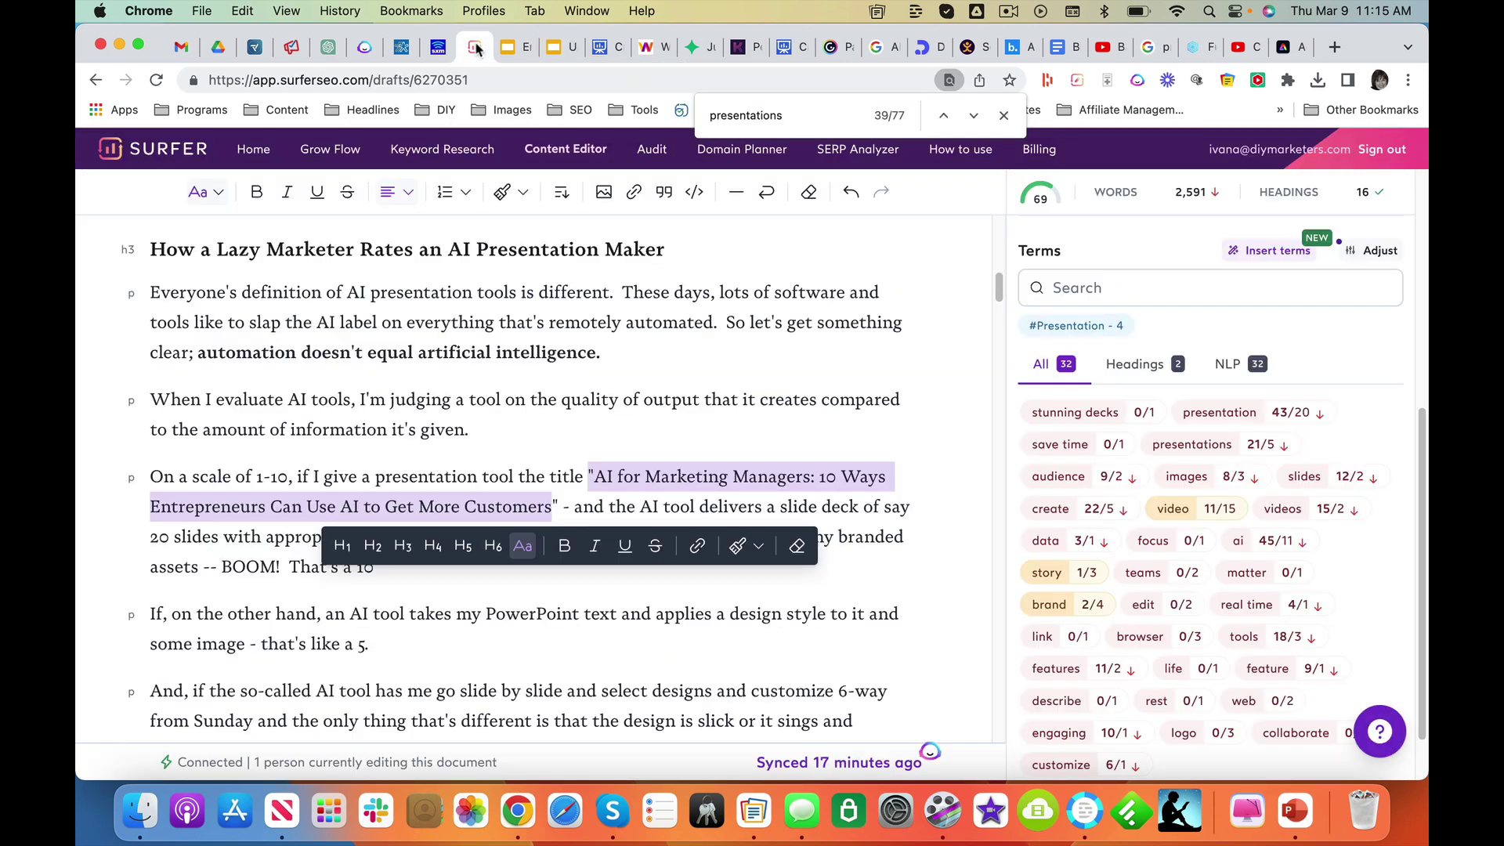
{"action": "left_click", "coordinate": [561, 48]}
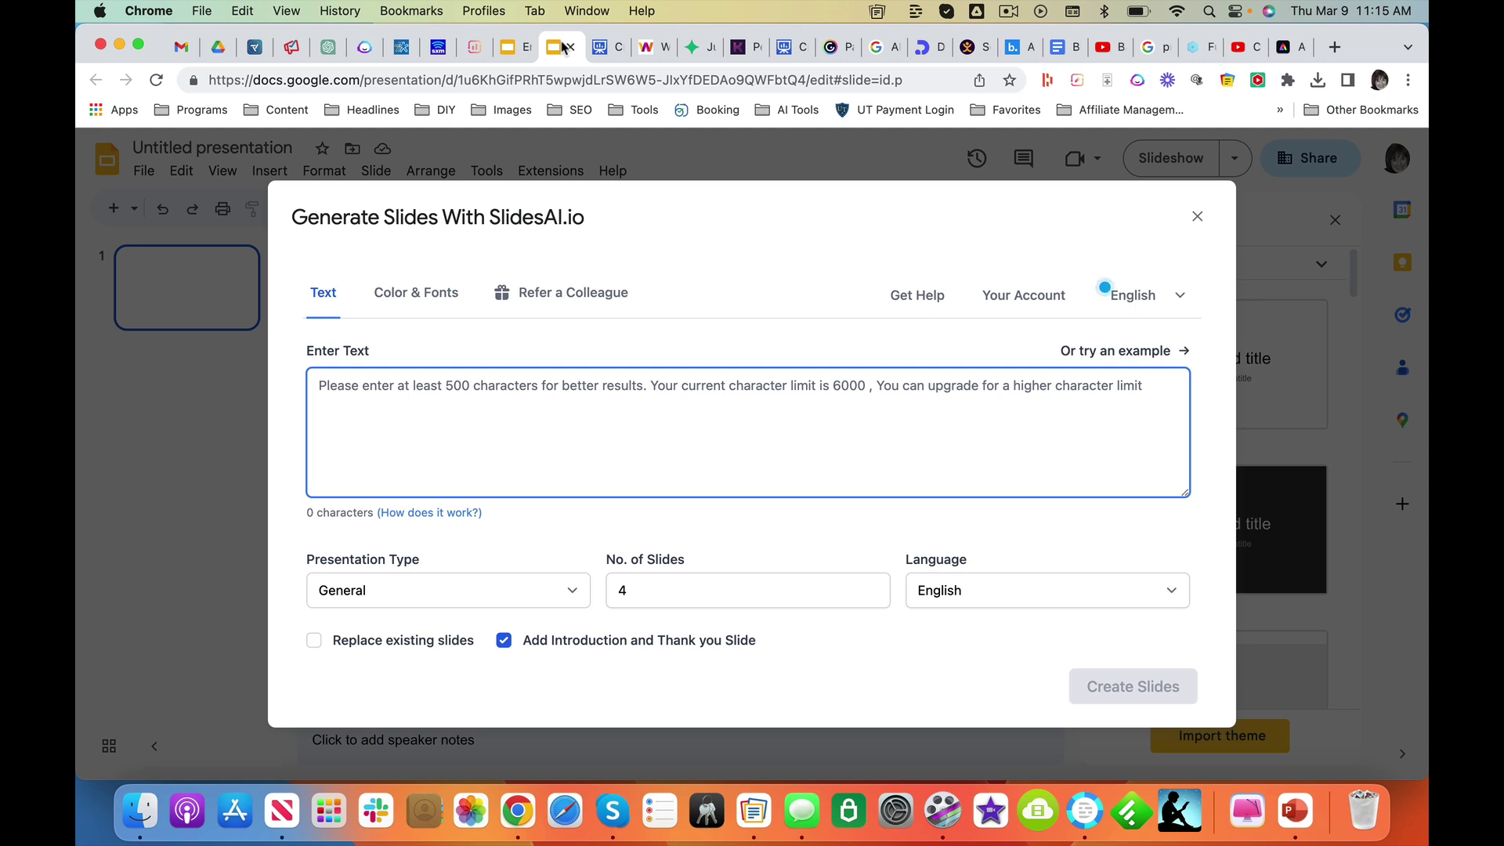
Enter the pasted presentation title, 'AI is a great time saving tool.' and the '10 ways' heading.
{"action": "type", "text": "Pres"}
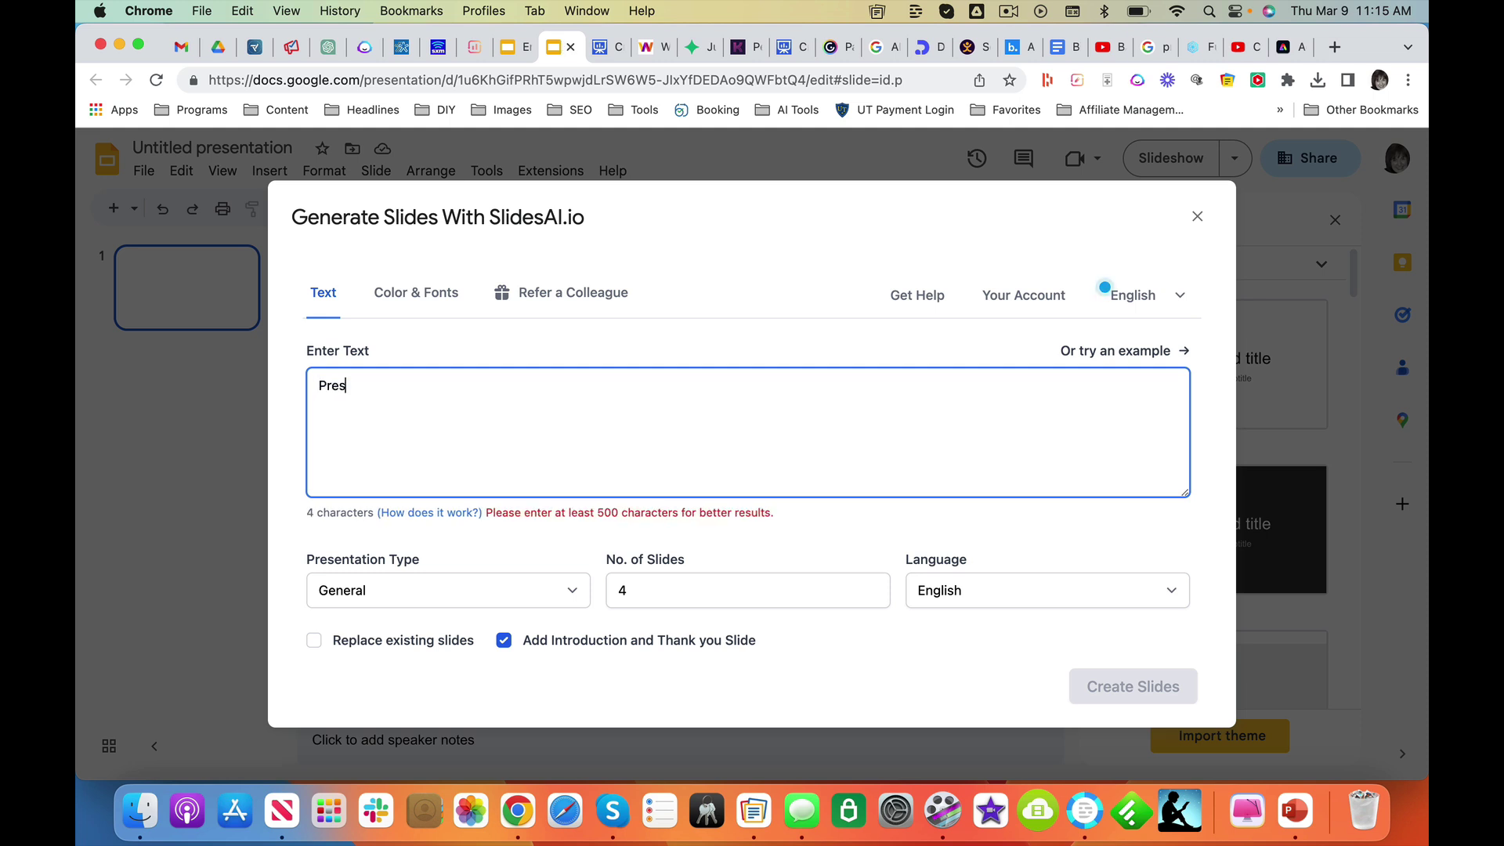
{"action": "type", "text": "entation title:"}
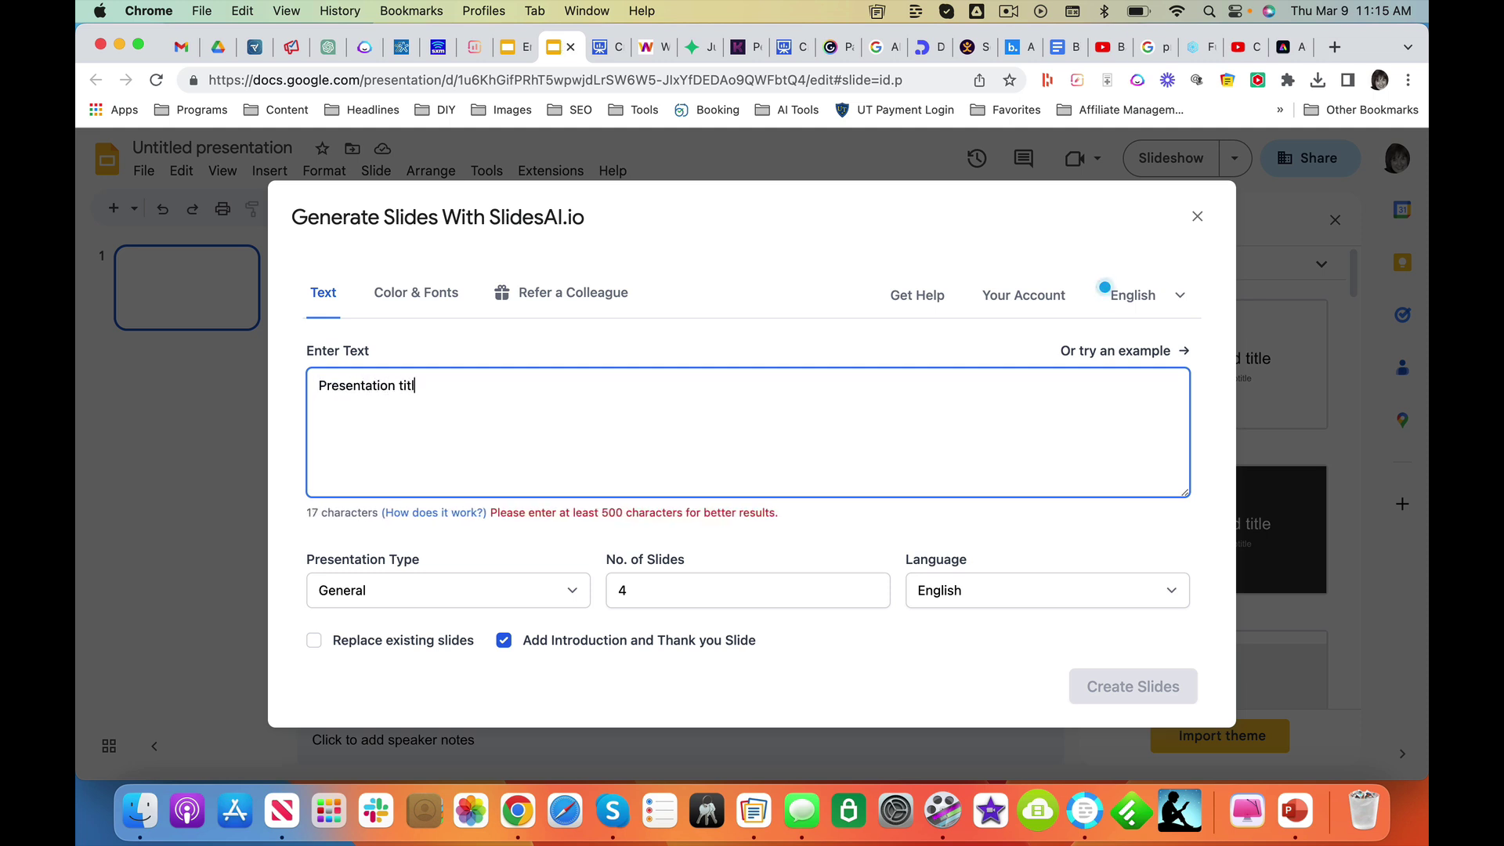
{"action": "type", "text": "\"AI for Marketing Managers: 10 Ways Entrepreneurs Can Use AI to Get More Customers"}
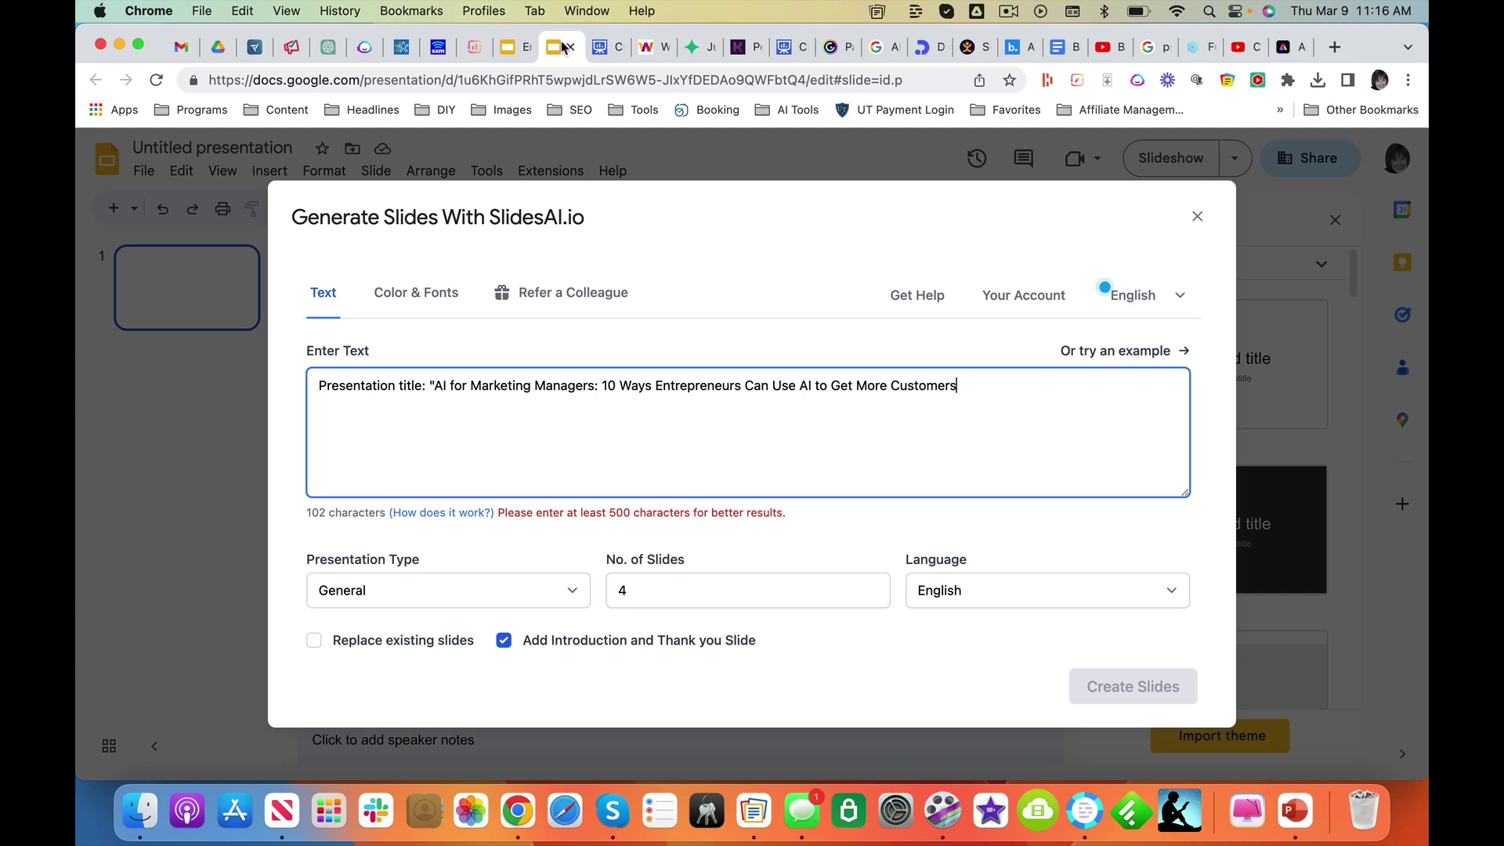
{"action": "key", "text": "Return"}
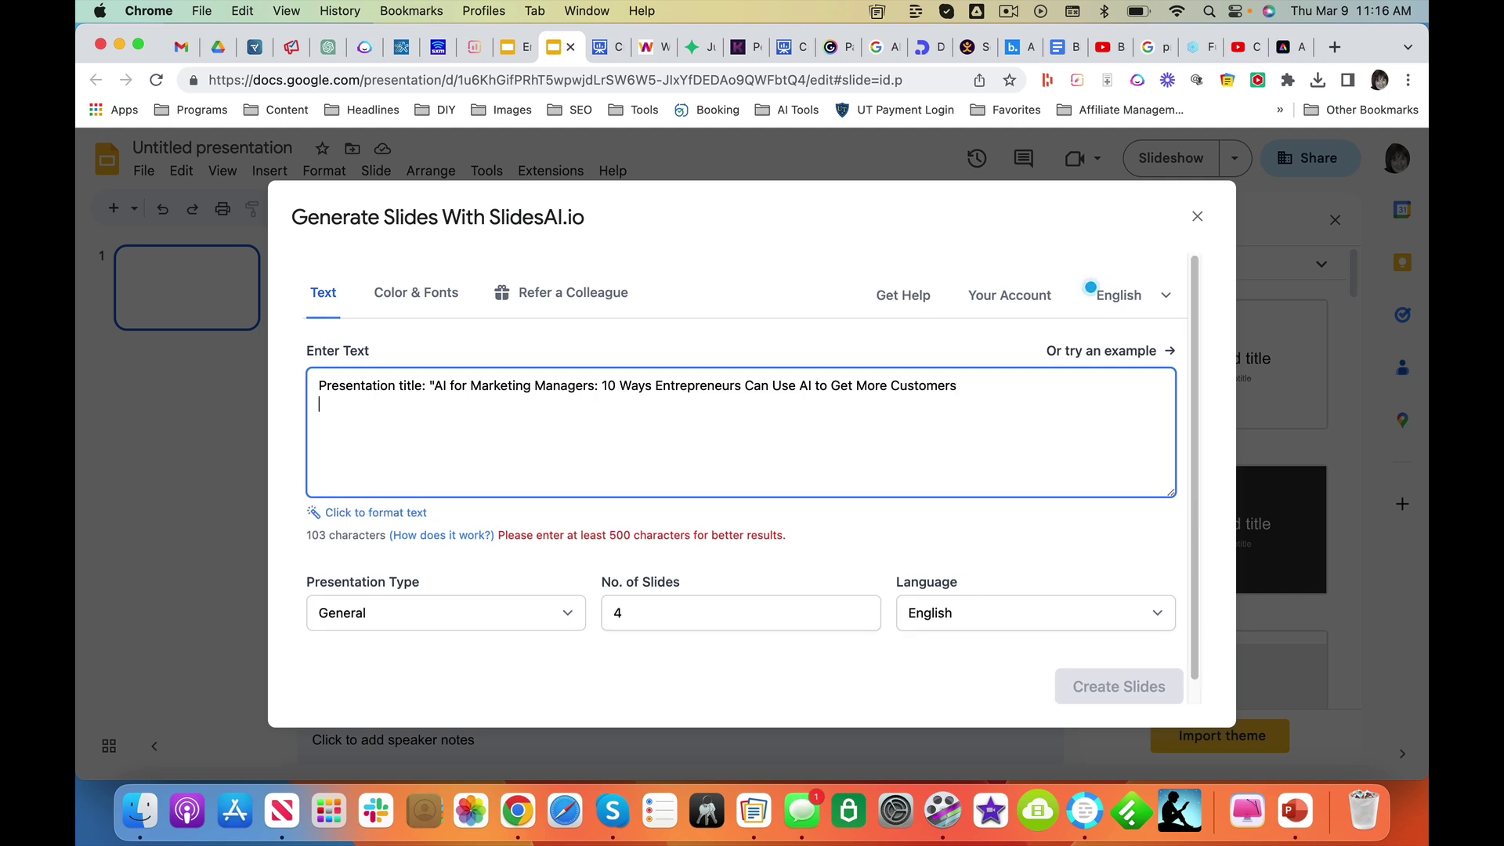
{"action": "type", "text": "AI i"}
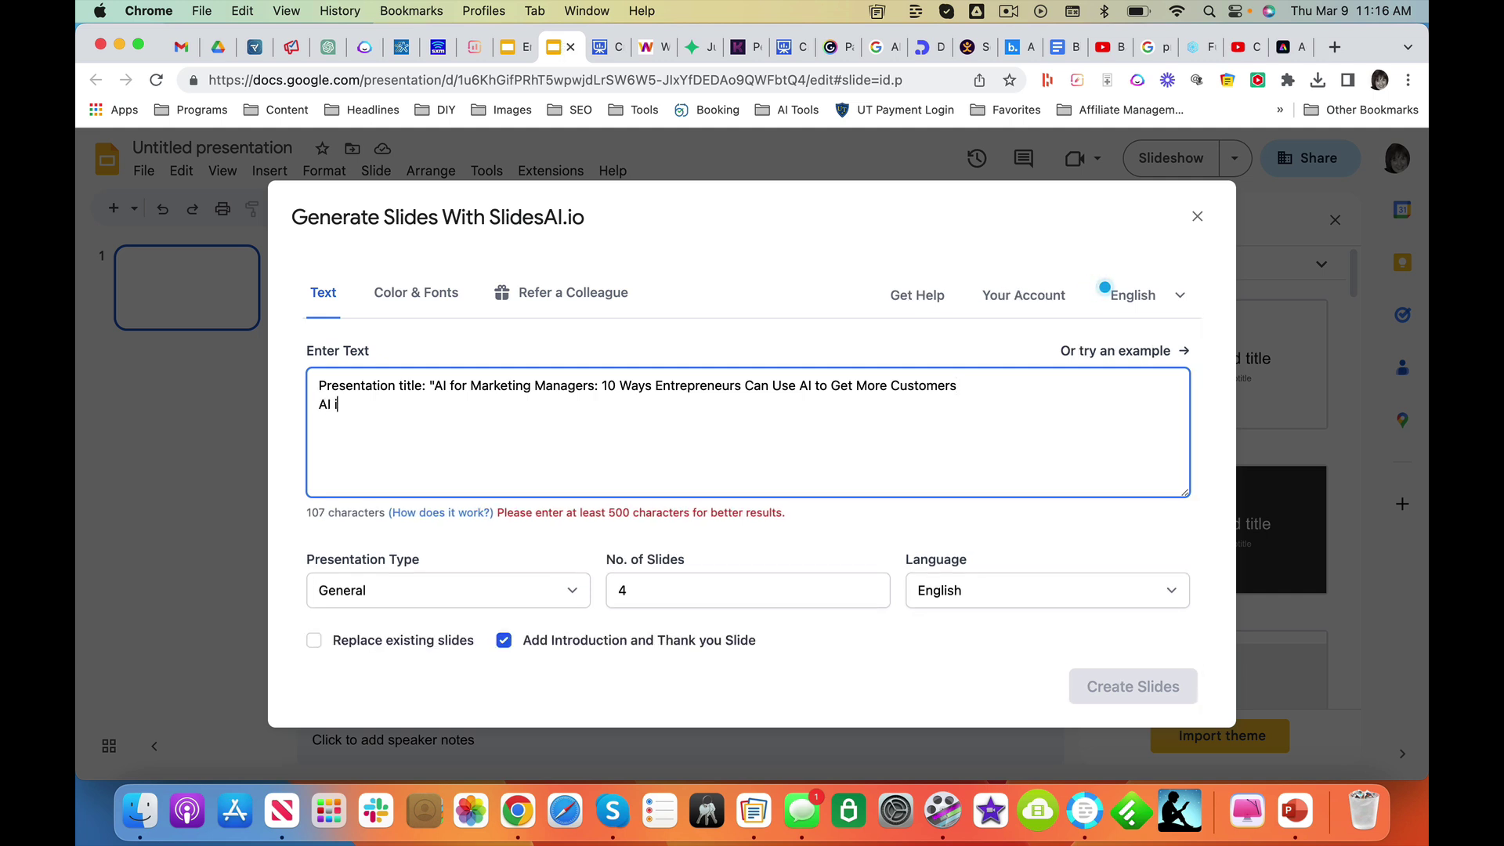
{"action": "type", "text": "s a great time saving tool"}
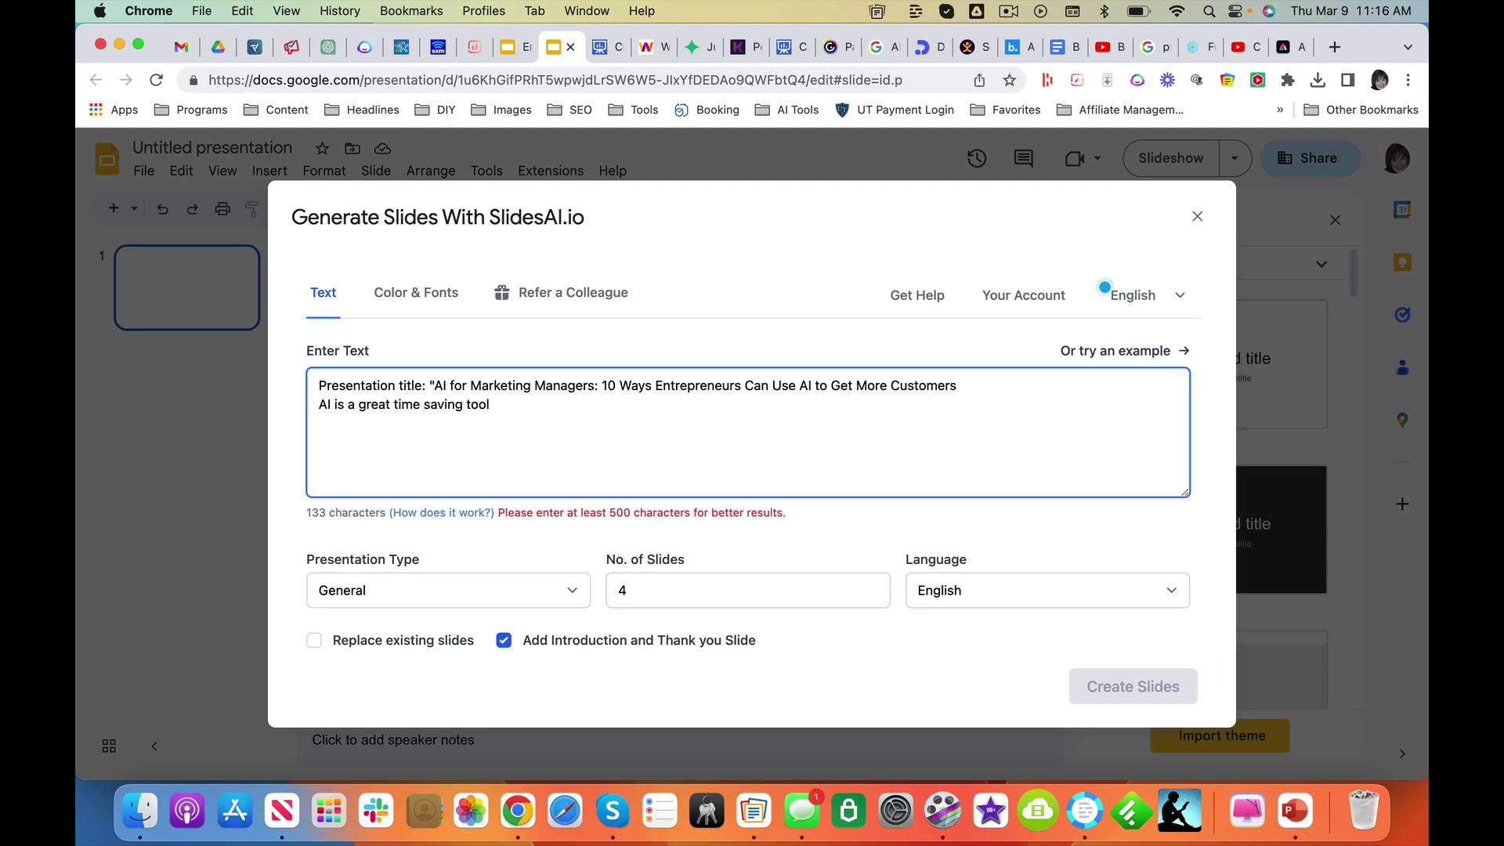
{"action": "type", "text": "."}
{"action": "key", "text": "Return"}
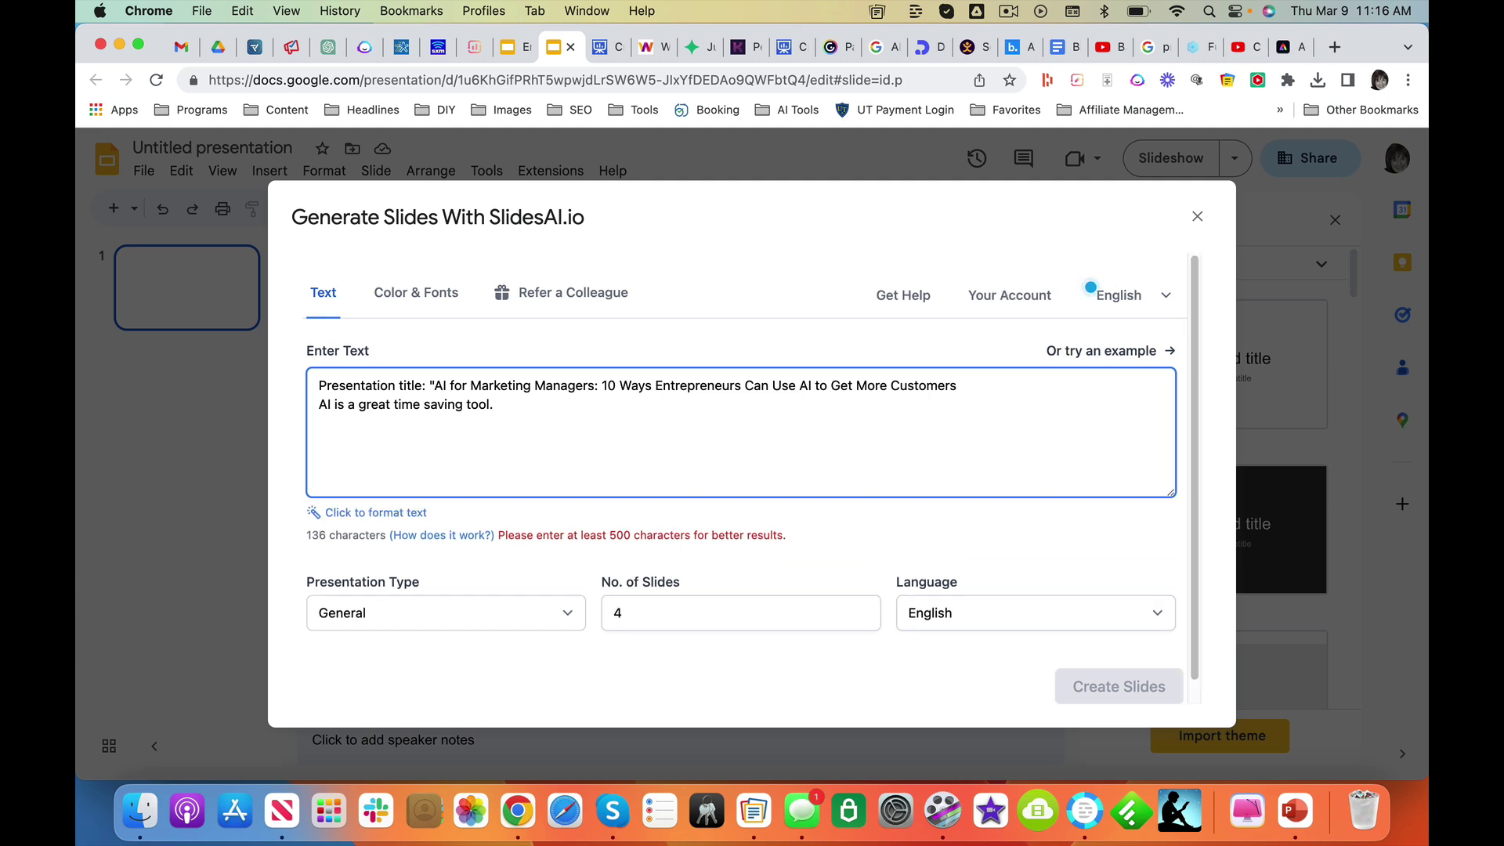
{"action": "type", "text": "Here are "}
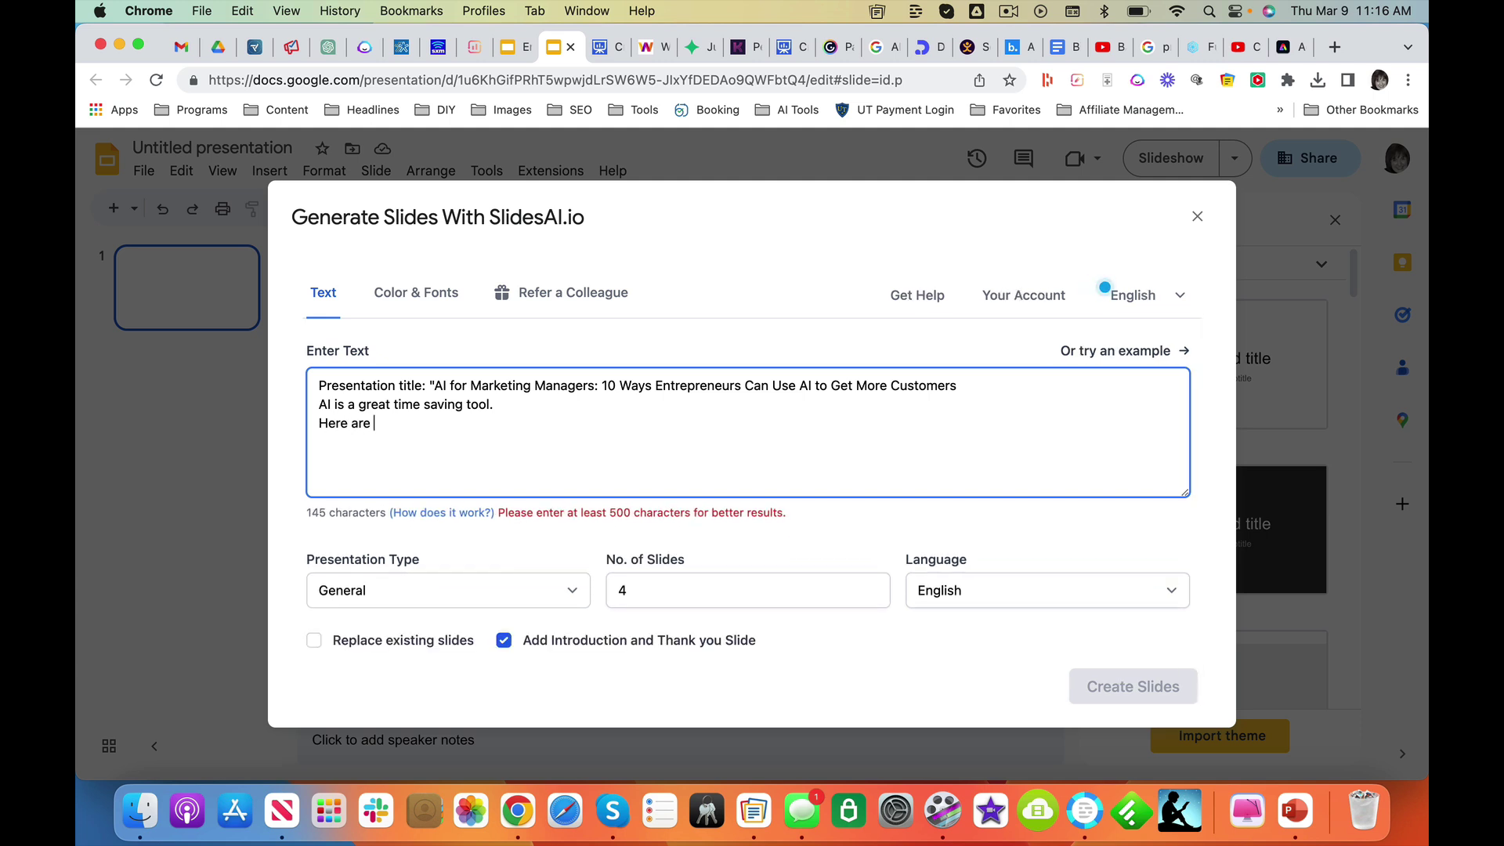
{"action": "type", "text": "10 ways to t"}
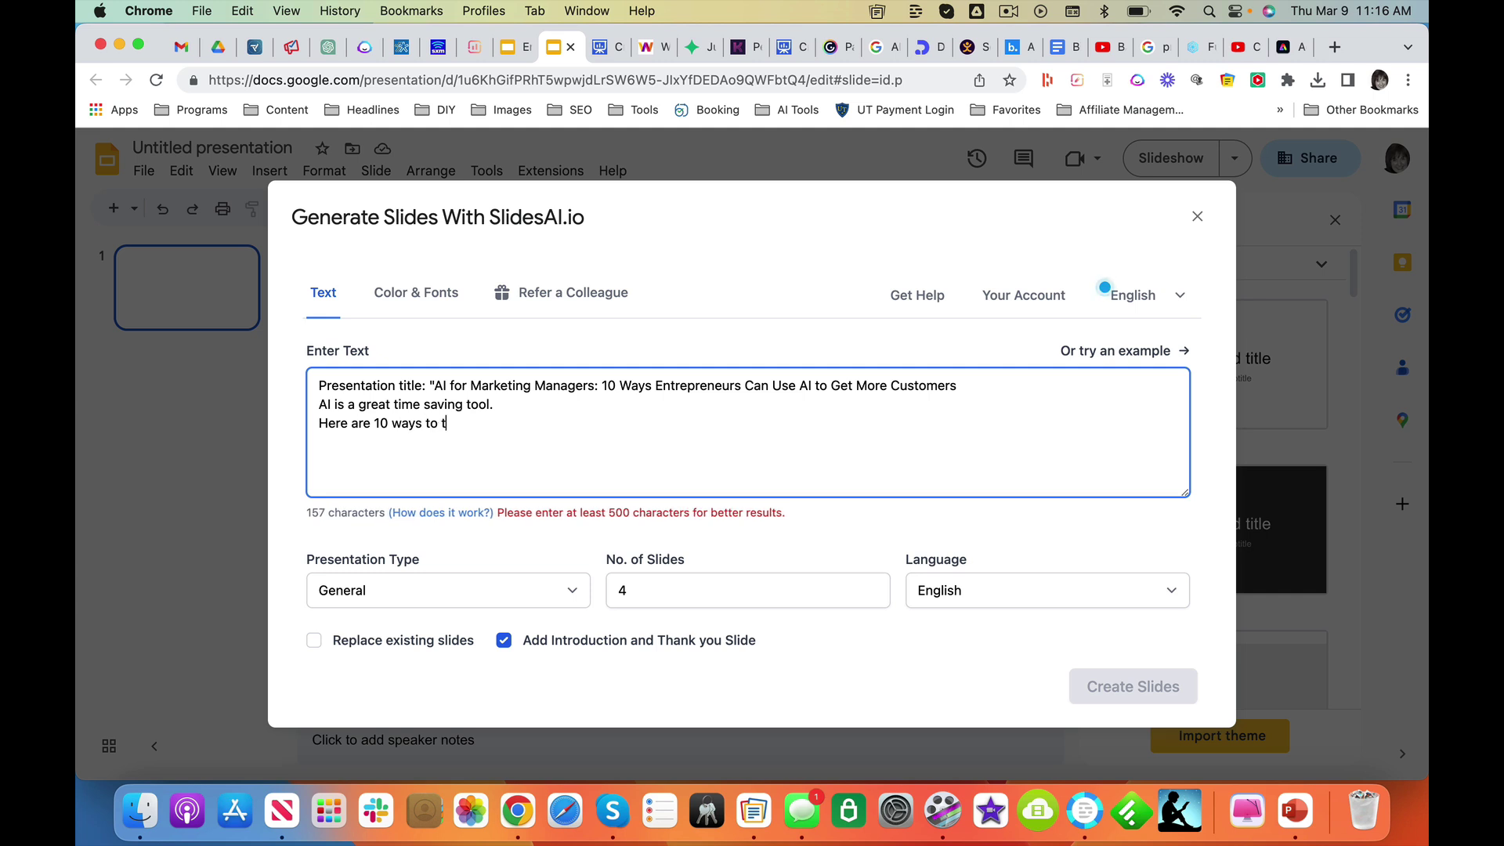
{"action": "type", "text": "o use AI to "}
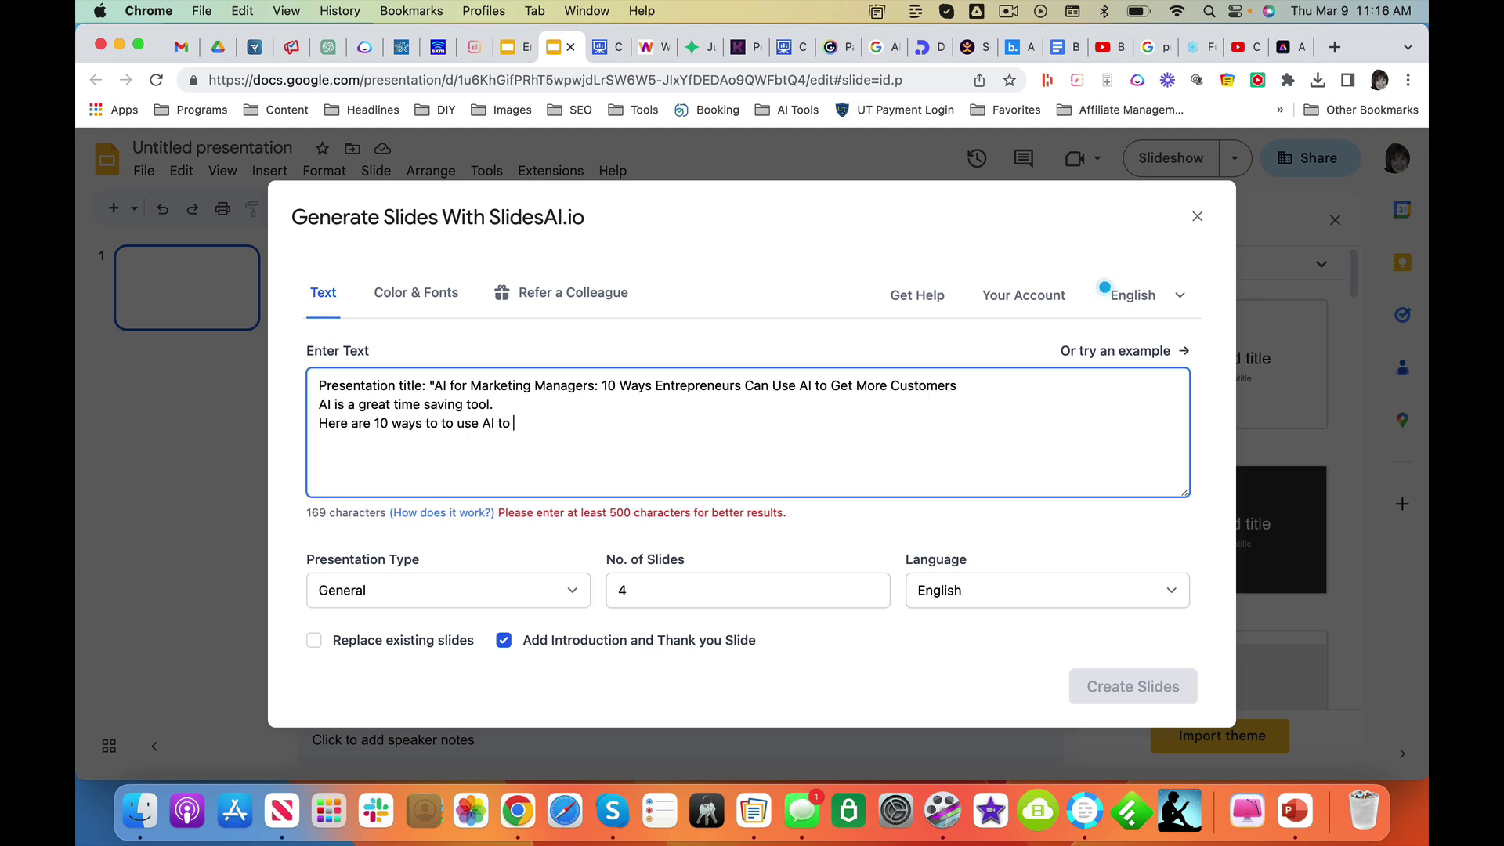
{"action": "type", "text": "Get M"}
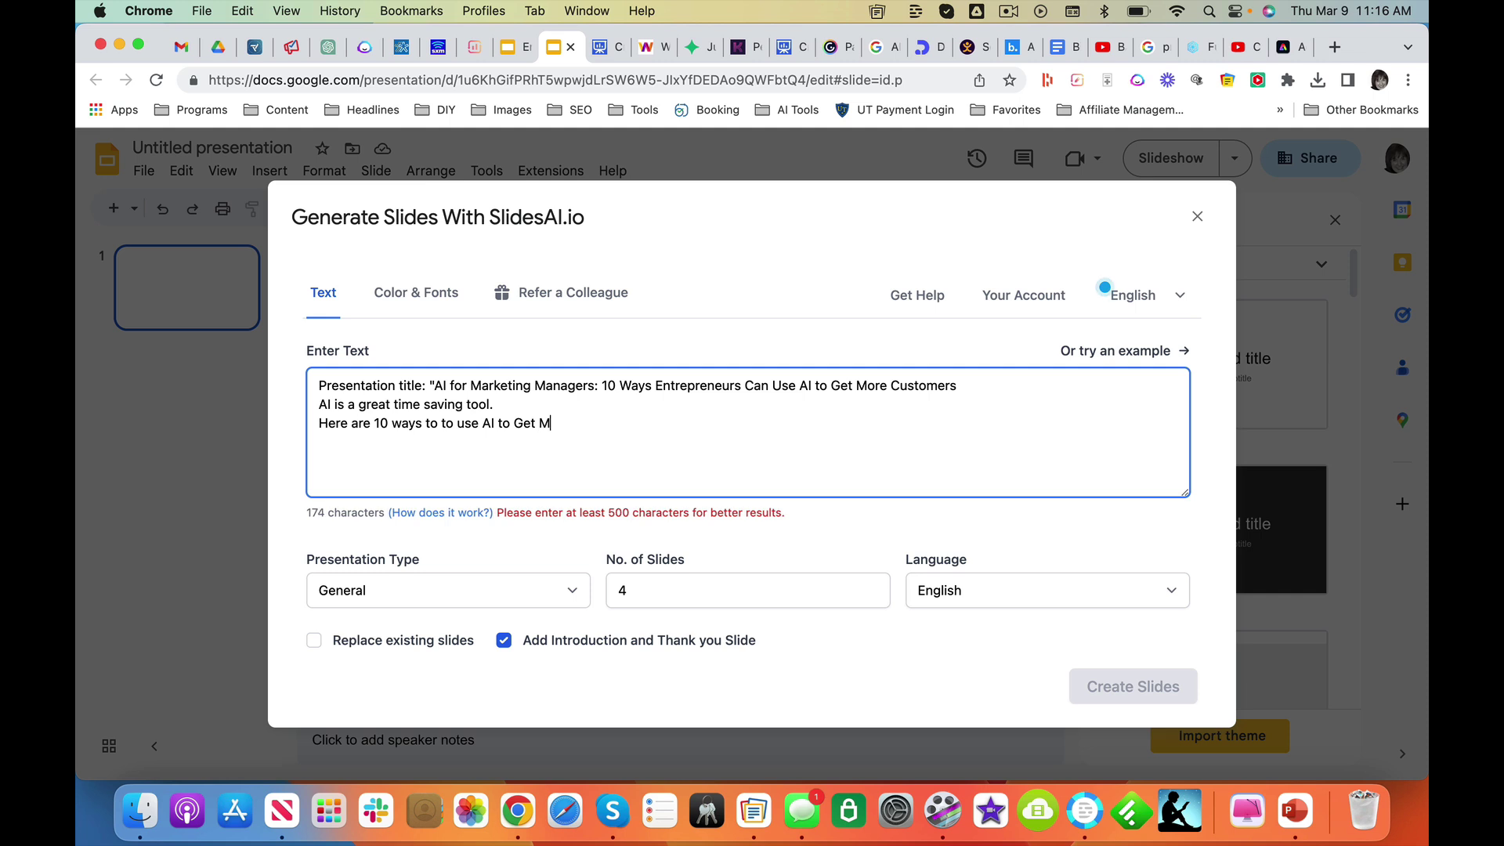
{"action": "type", "text": "ore customers"}
{"action": "key", "text": "Return"}
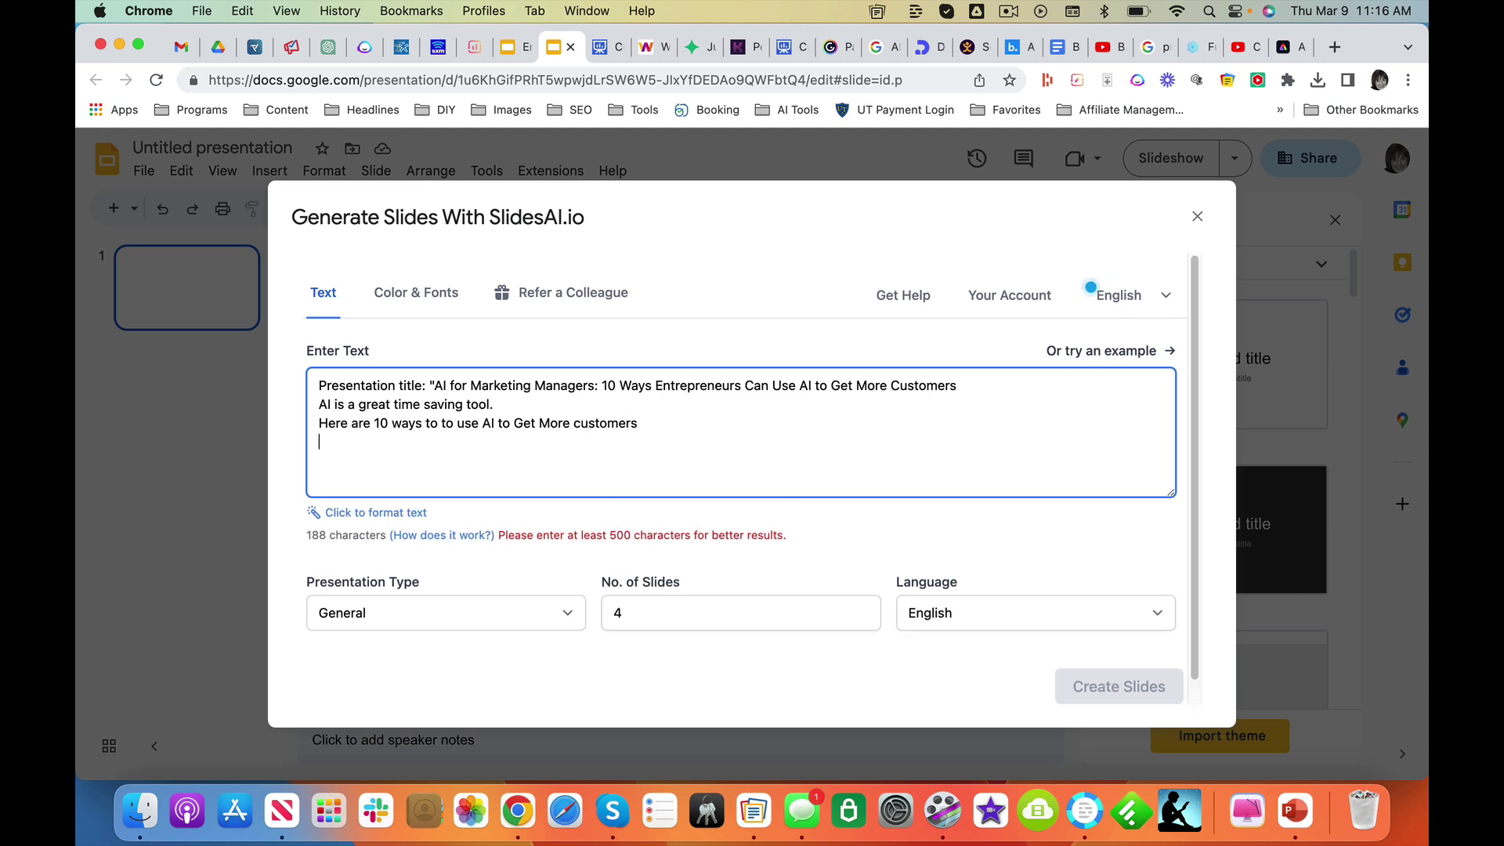
List items 1–4: Blogging, Social Media posts, Generate images, Writing ebooks.
{"action": "type", "text": "1. B"}
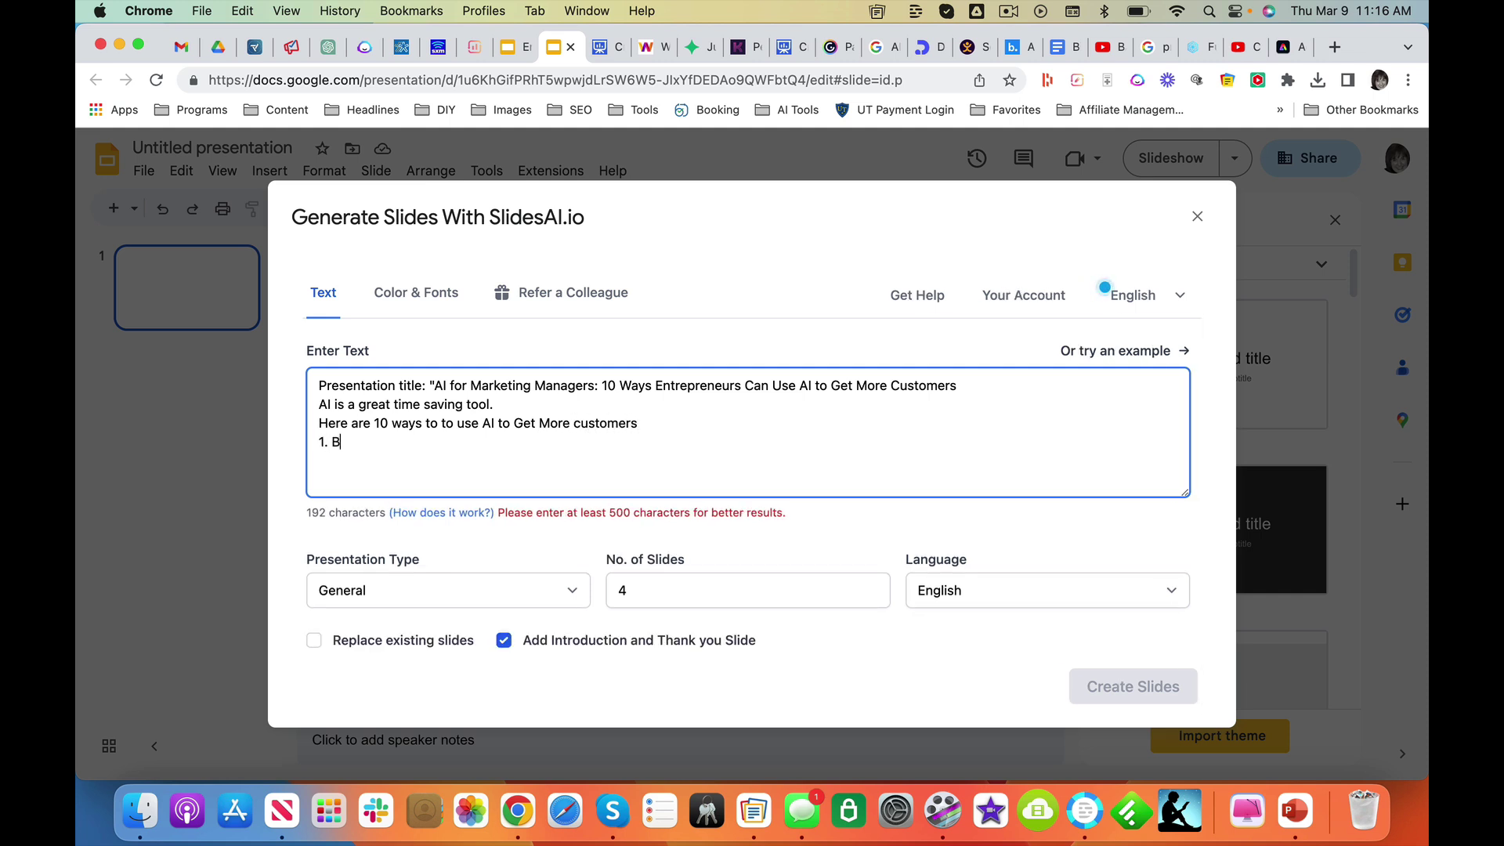
{"action": "type", "text": "logging"}
{"action": "key", "text": "Return"}
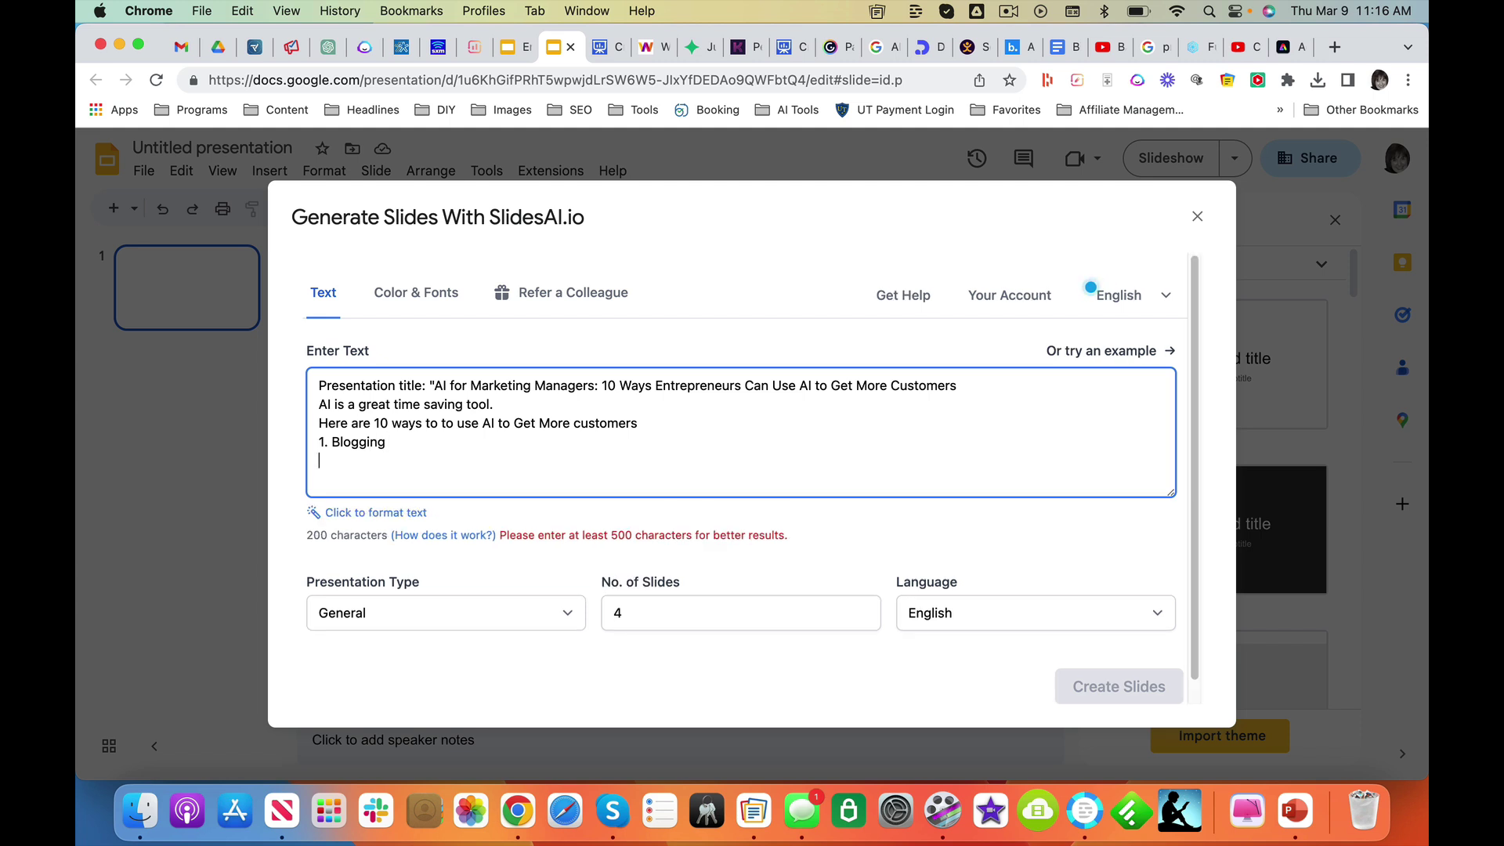
{"action": "type", "text": "2. "}
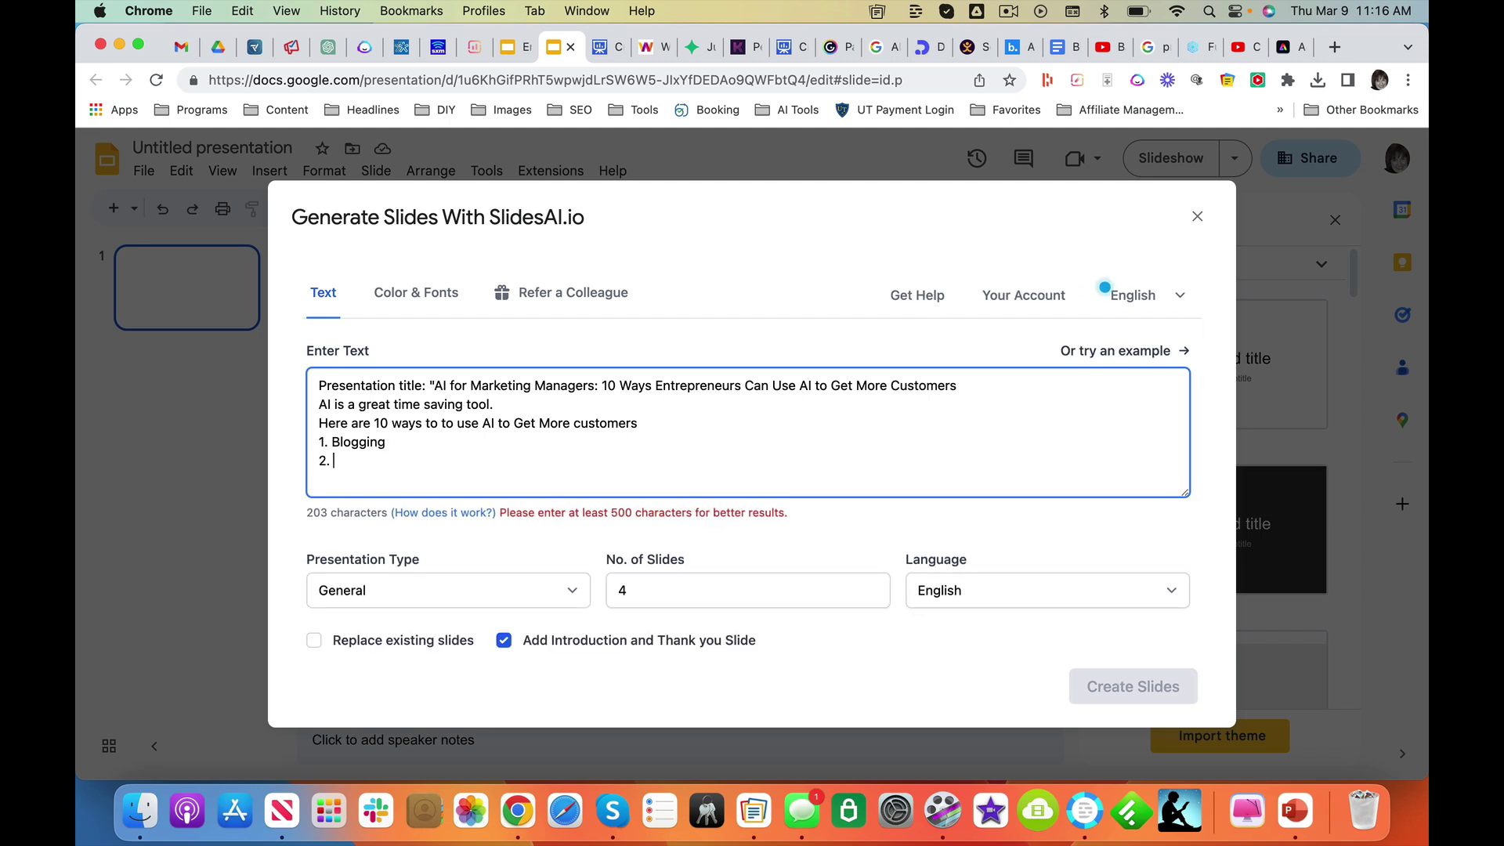
{"action": "type", "text": "Social Media"}
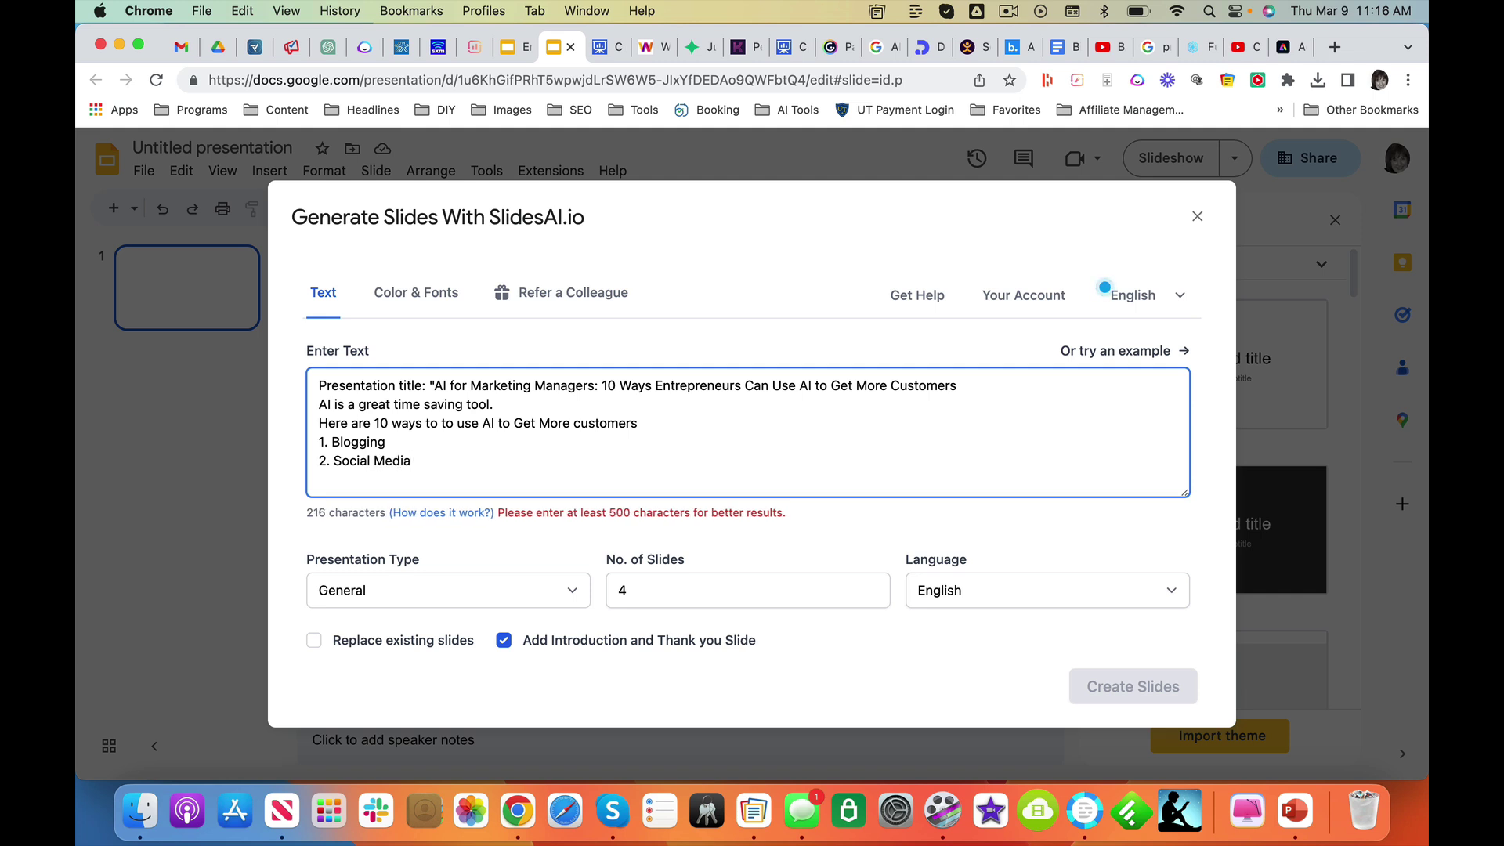
{"action": "type", "text": " post"}
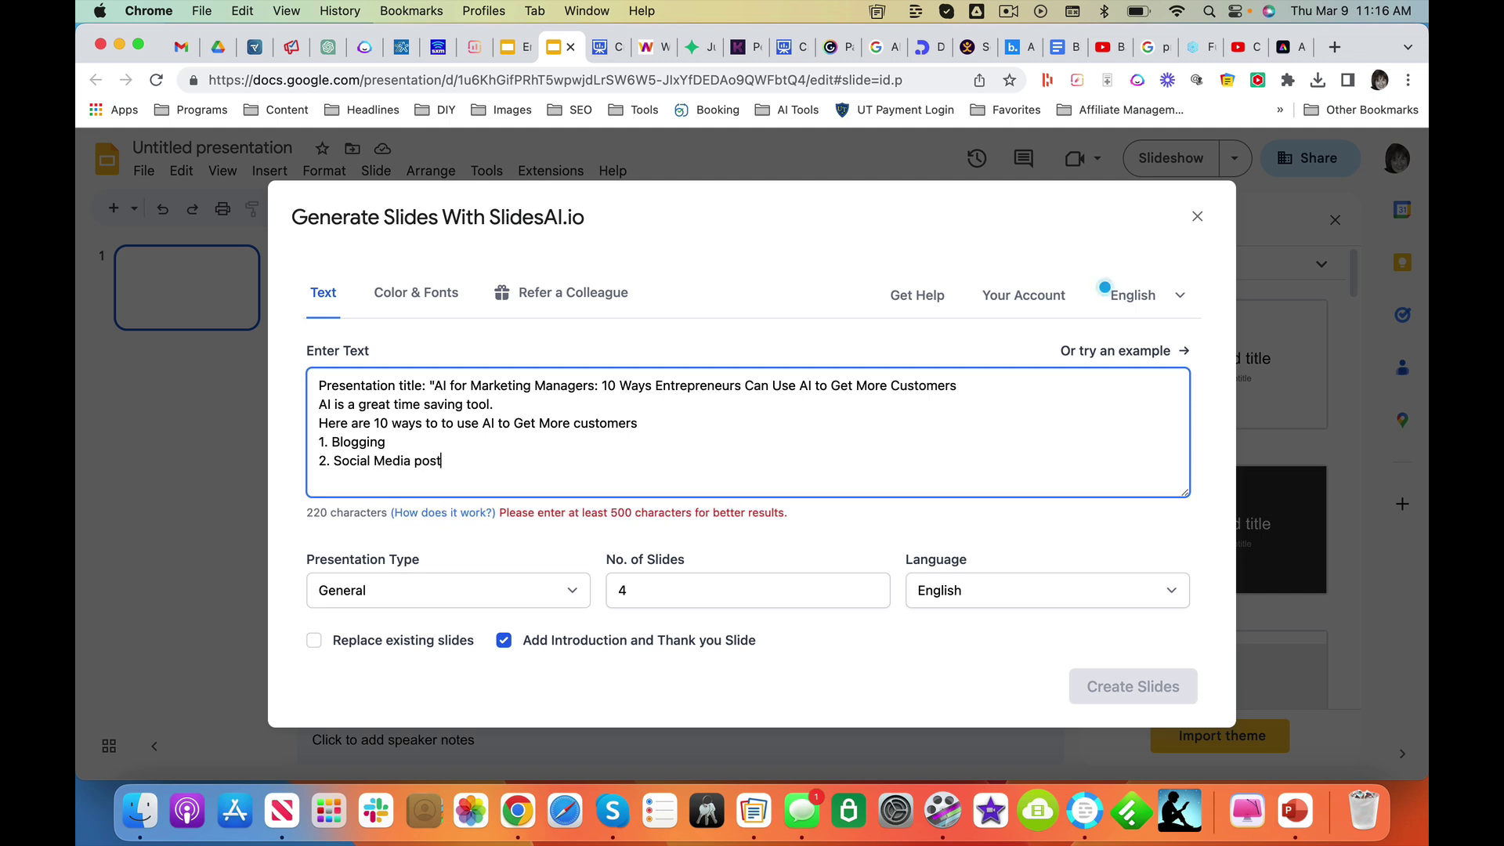
{"action": "type", "text": "s"}
{"action": "key", "text": "Return"}
{"action": "type", "text": "3. Generate images"}
{"action": "key", "text": "Return"}
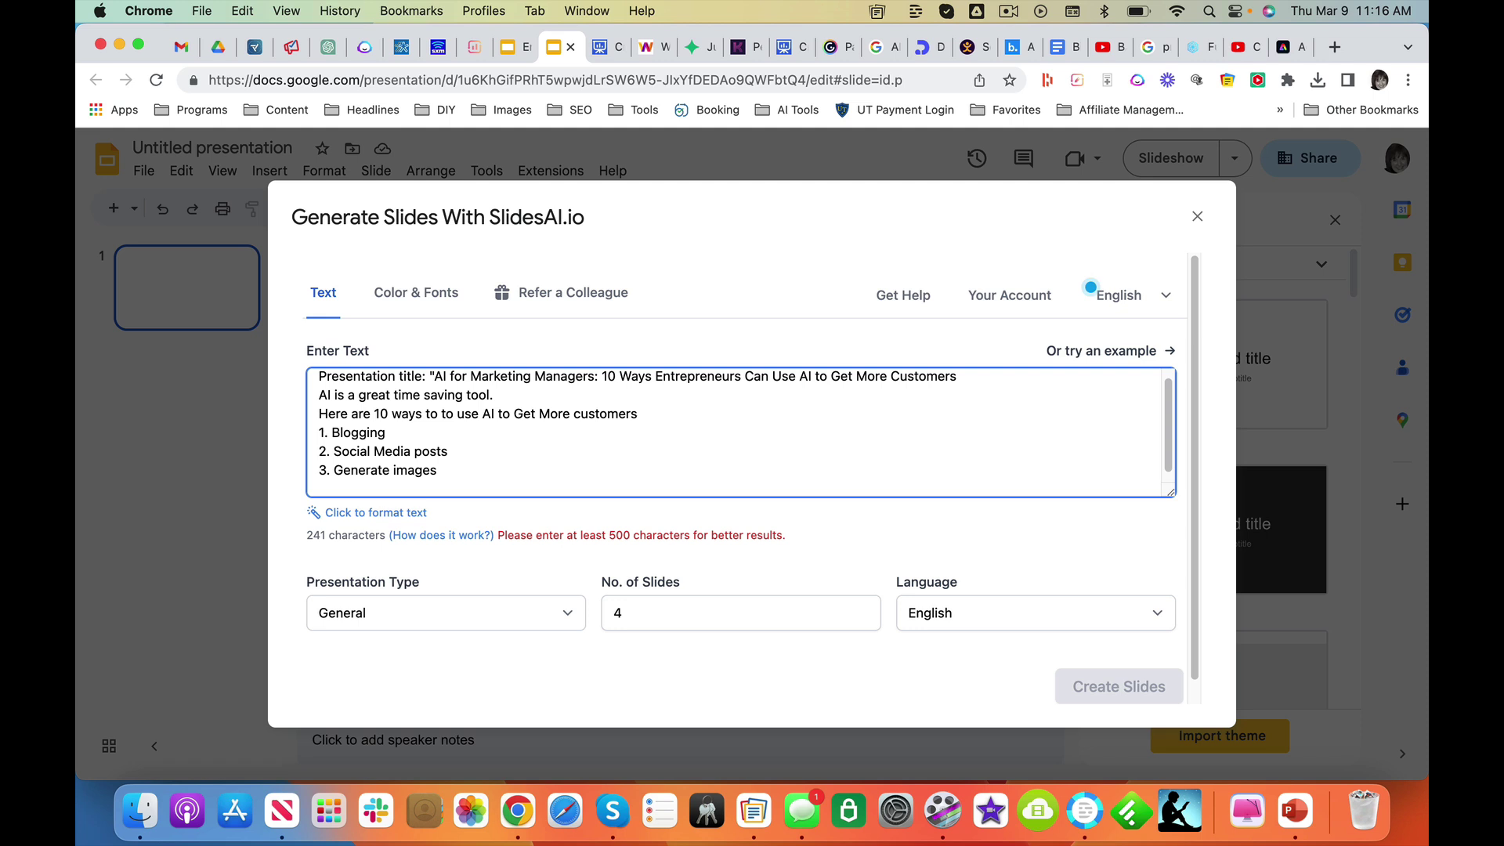
{"action": "type", "text": "4. "}
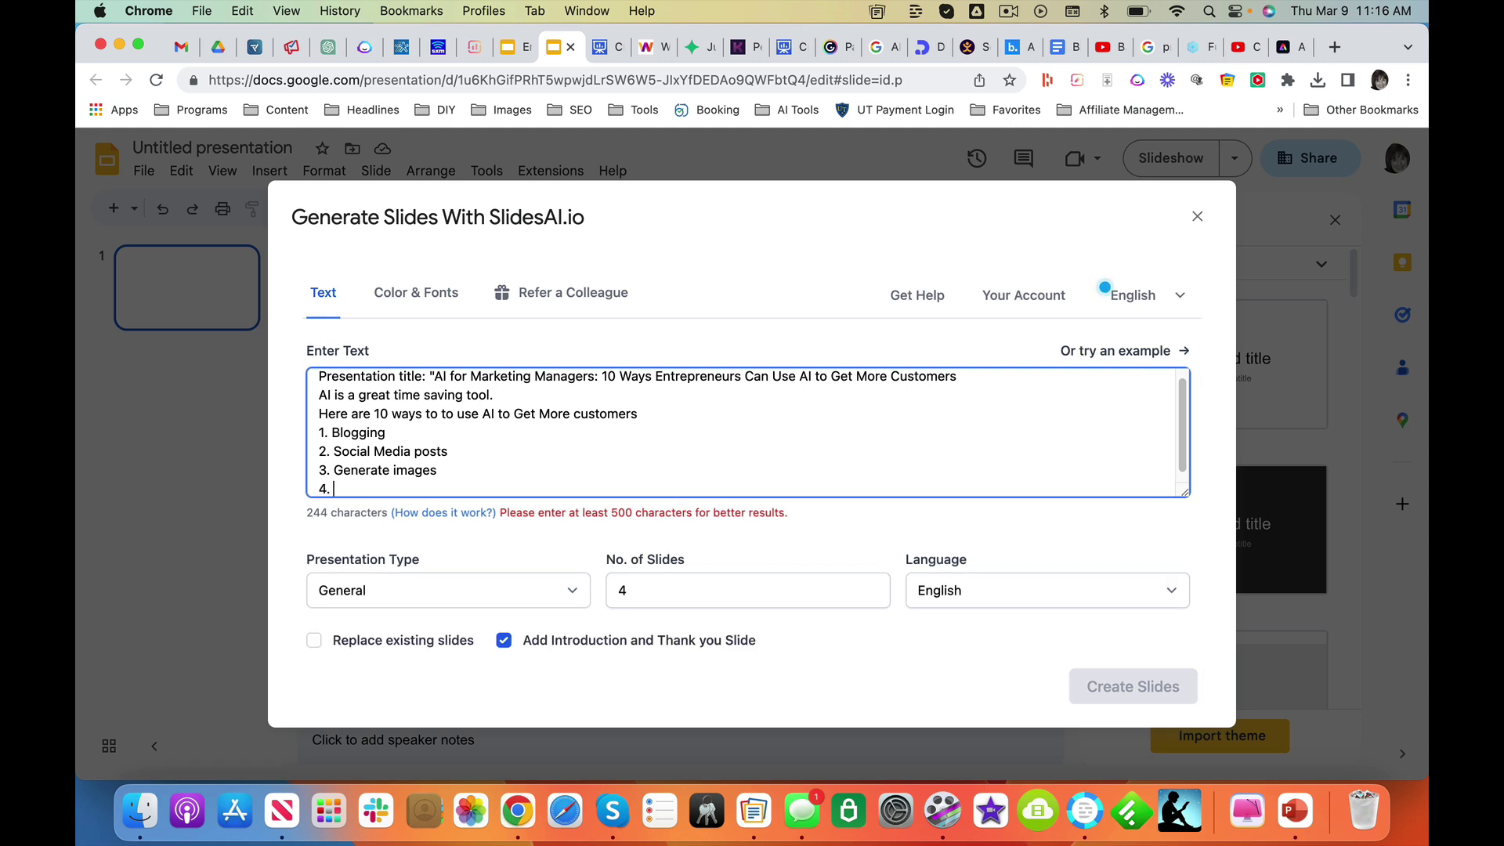
{"action": "type", "text": "Writing "}
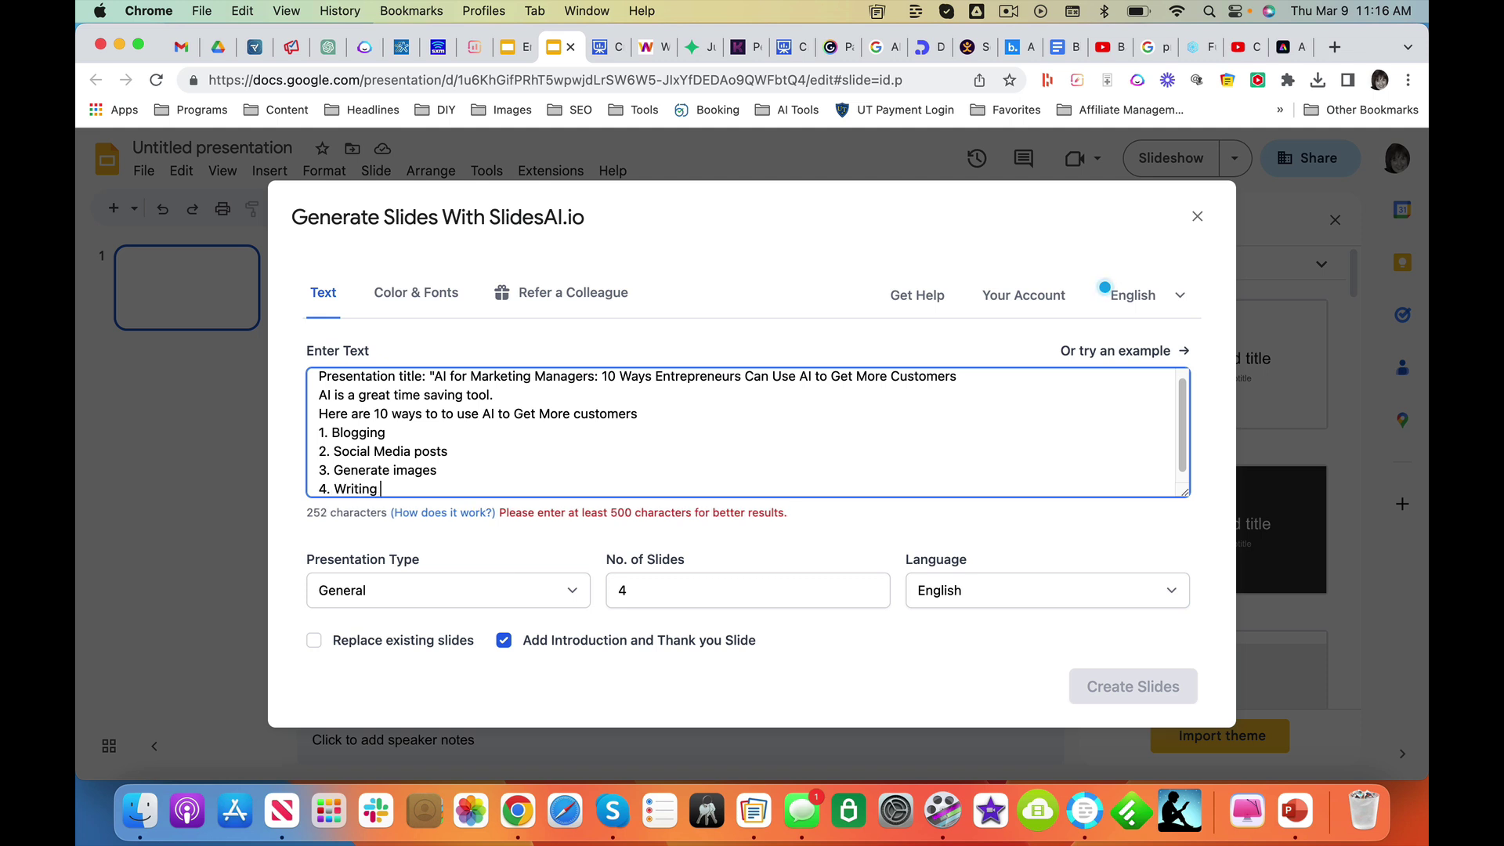
{"action": "type", "text": "ebooks"}
Add items 5–7: AI presentations, complex email sequences, and landing pages and landing page copy.
{"action": "key", "text": "Return"}
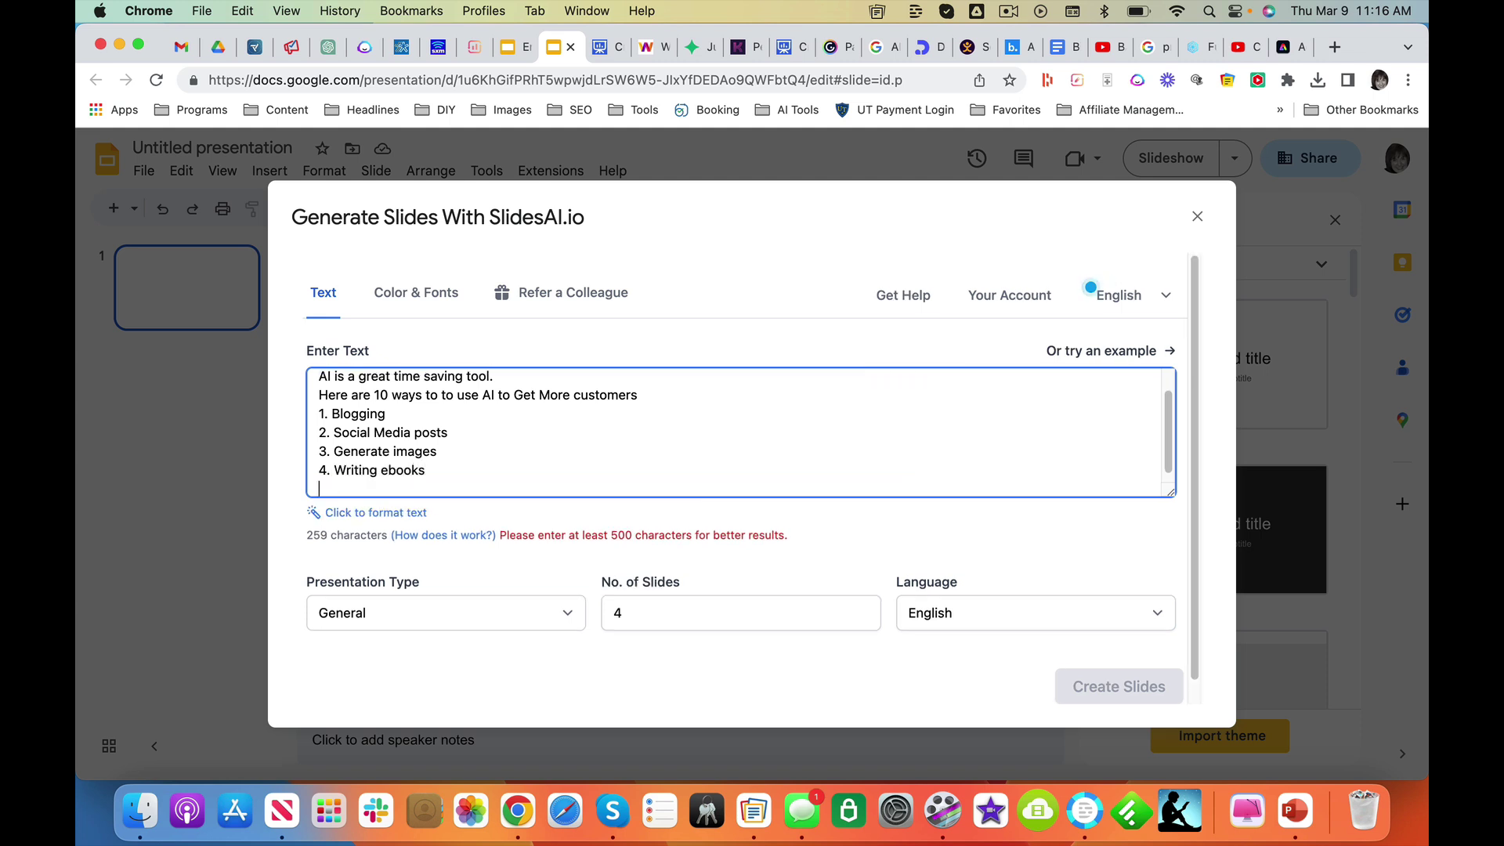
{"action": "type", "text": "5. "}
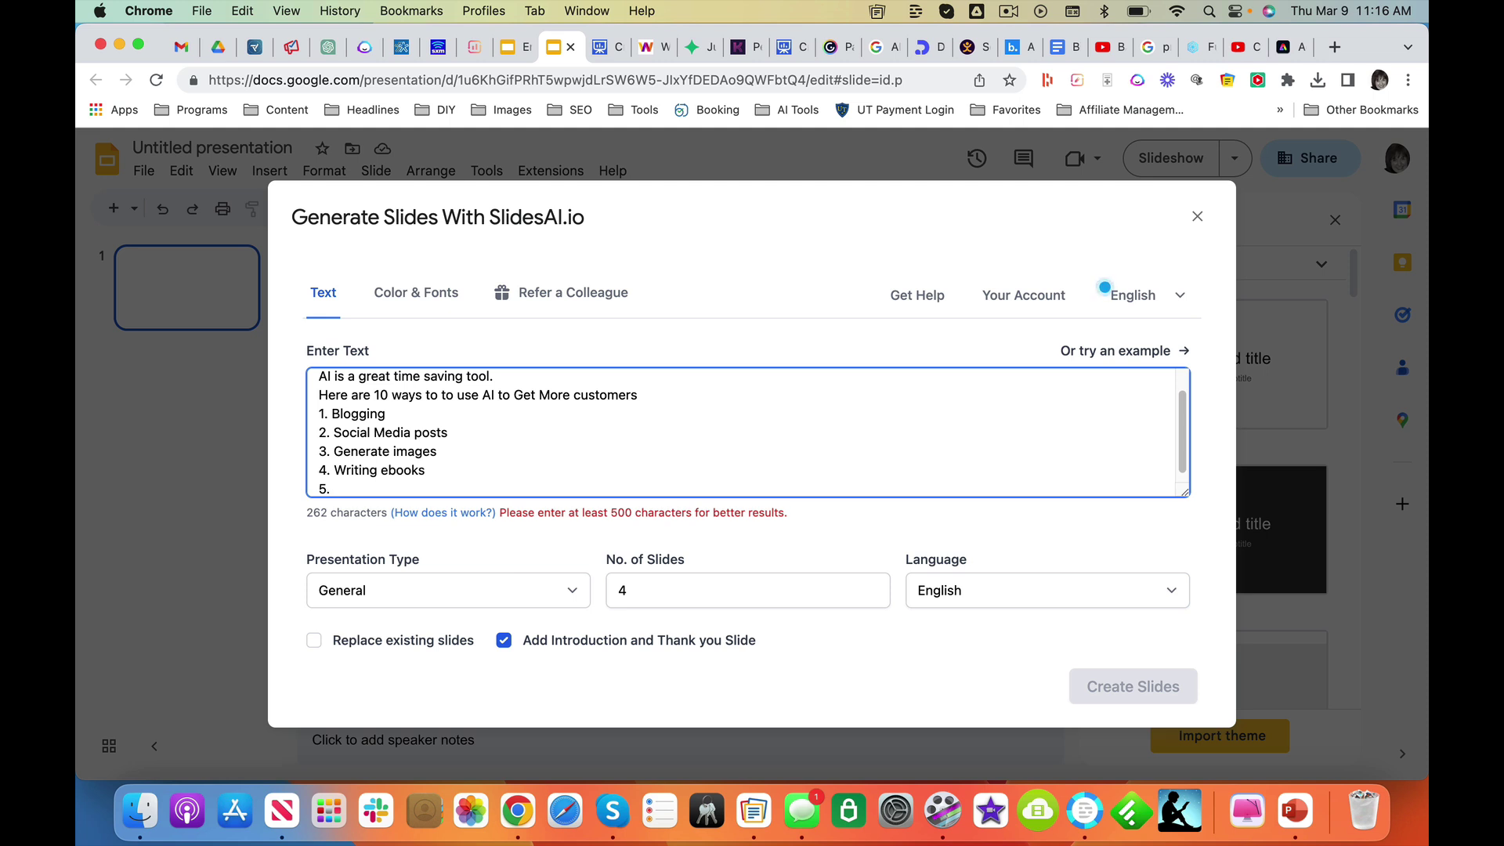
{"action": "type", "text": "Generati"}
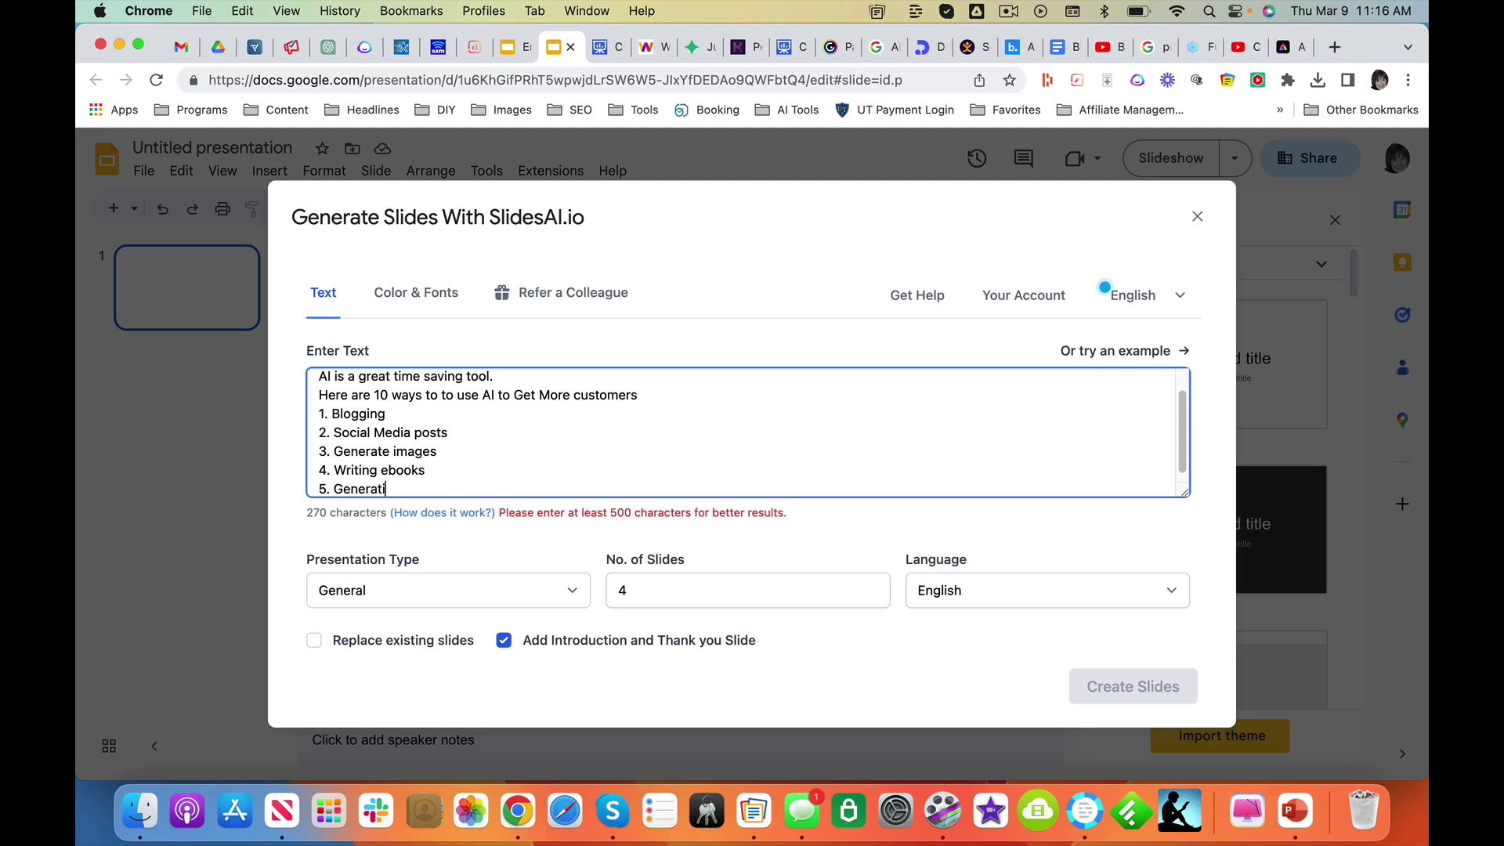
{"action": "type", "text": "ng AI presentations"}
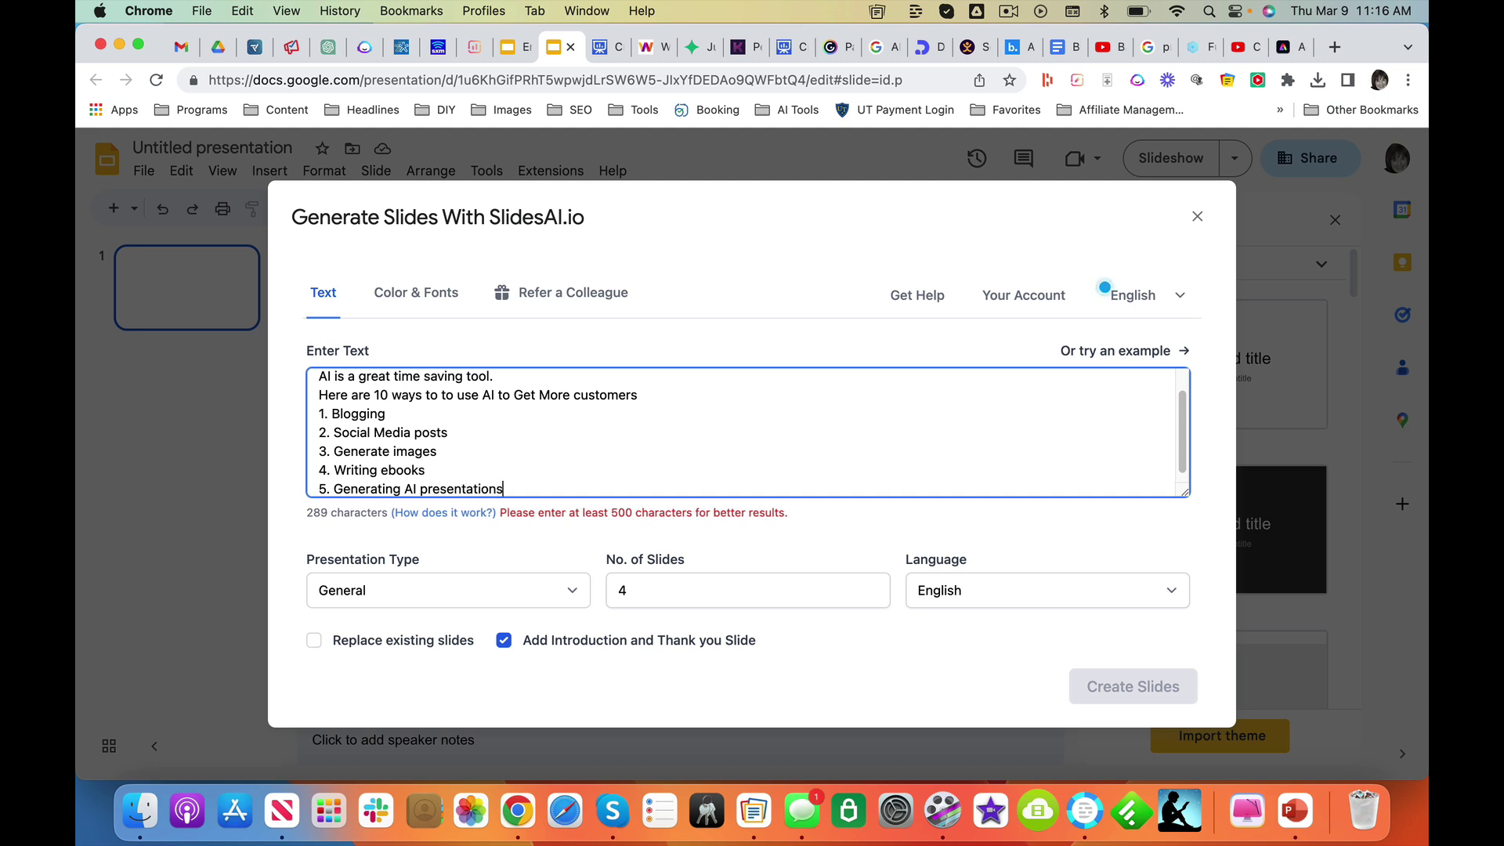
{"action": "key", "text": "Return"}
{"action": "type", "text": "6."}
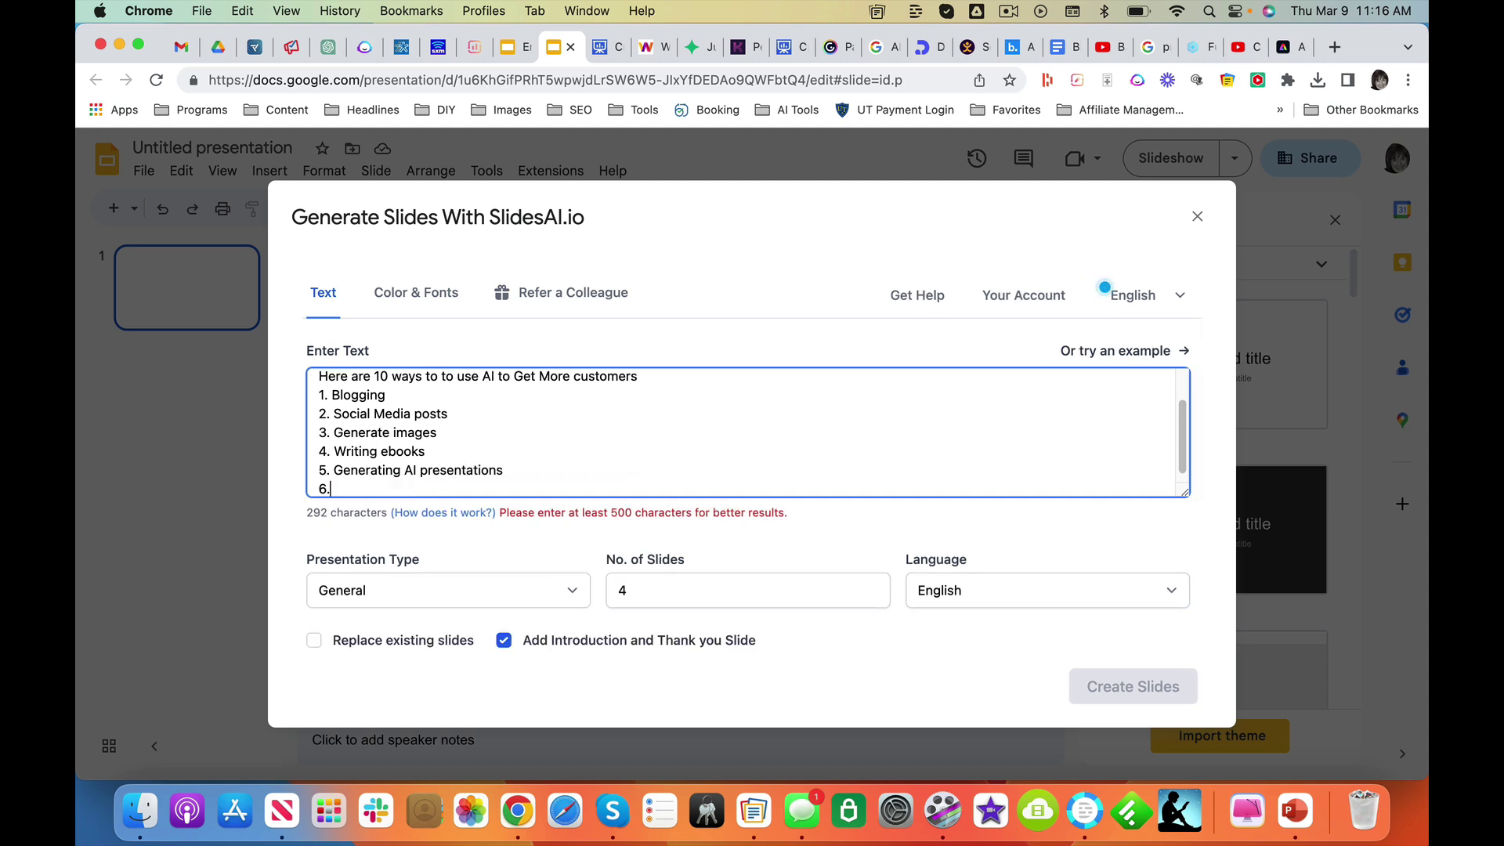
{"action": "type", "text": " Writing "}
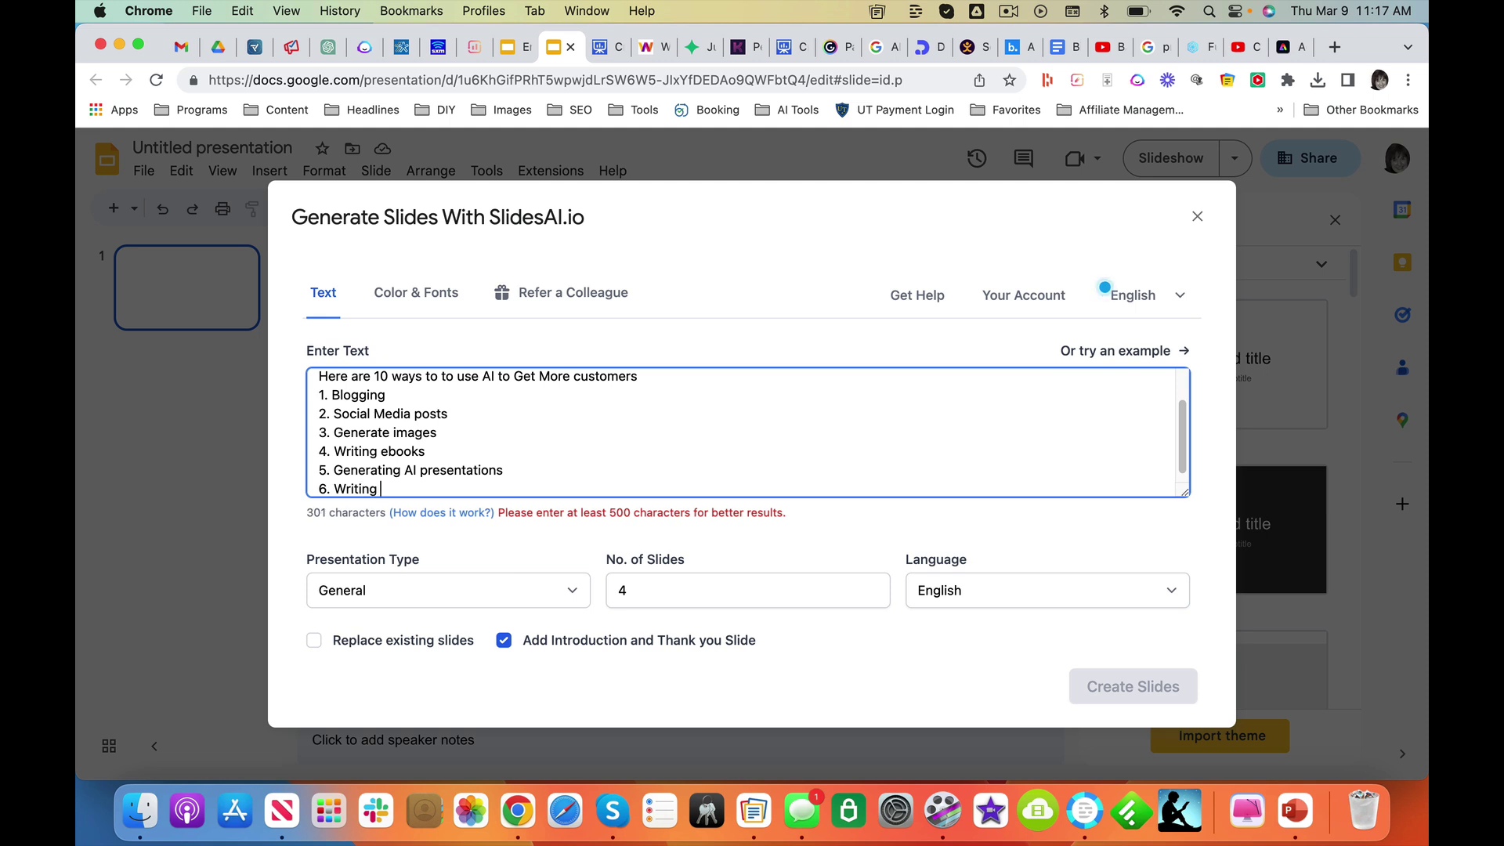
{"action": "type", "text": "complex"}
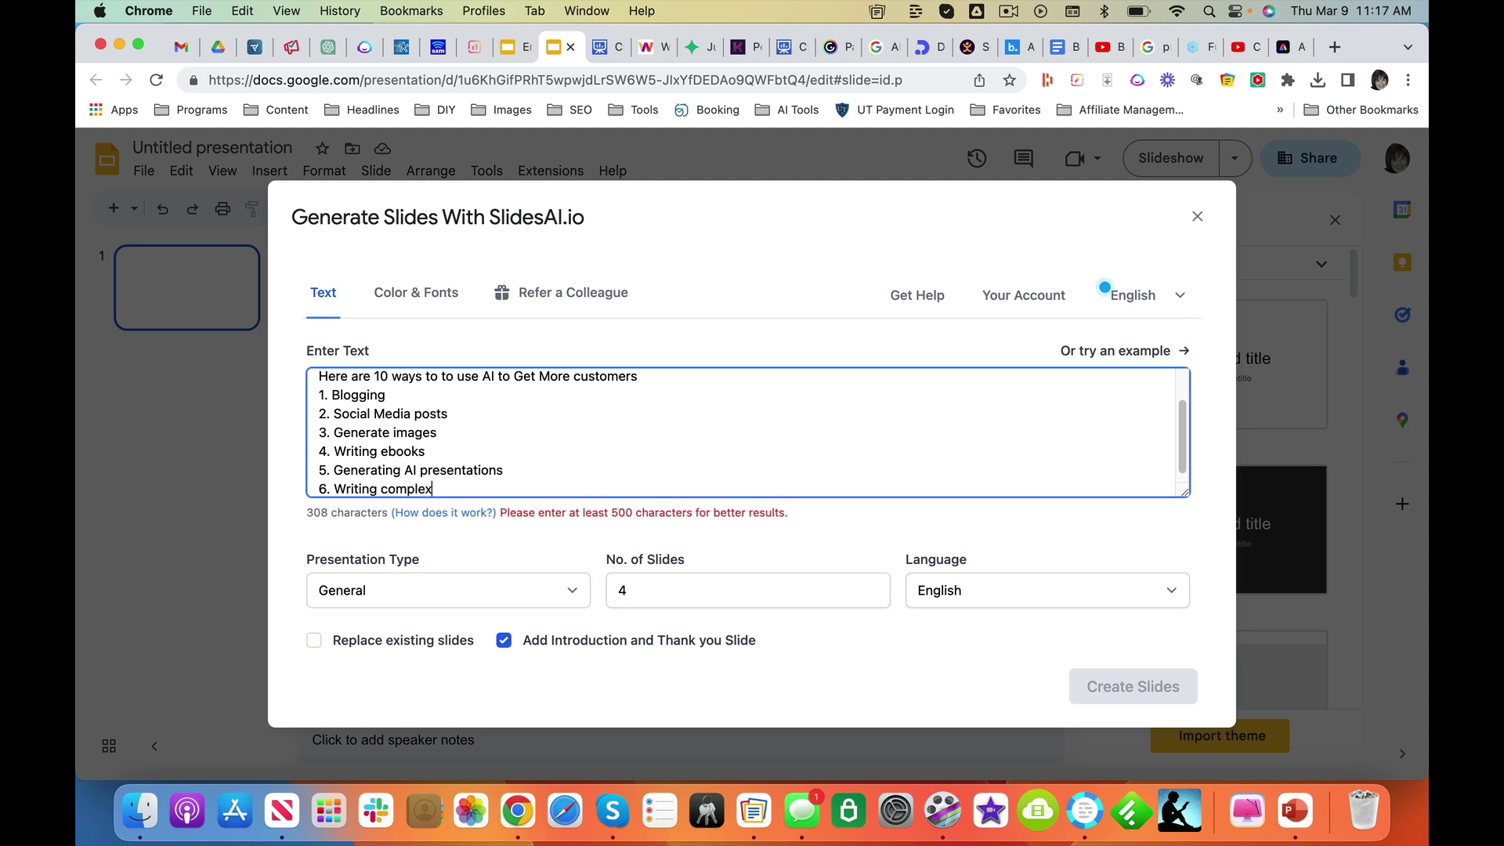
{"action": "type", "text": " email sequences"}
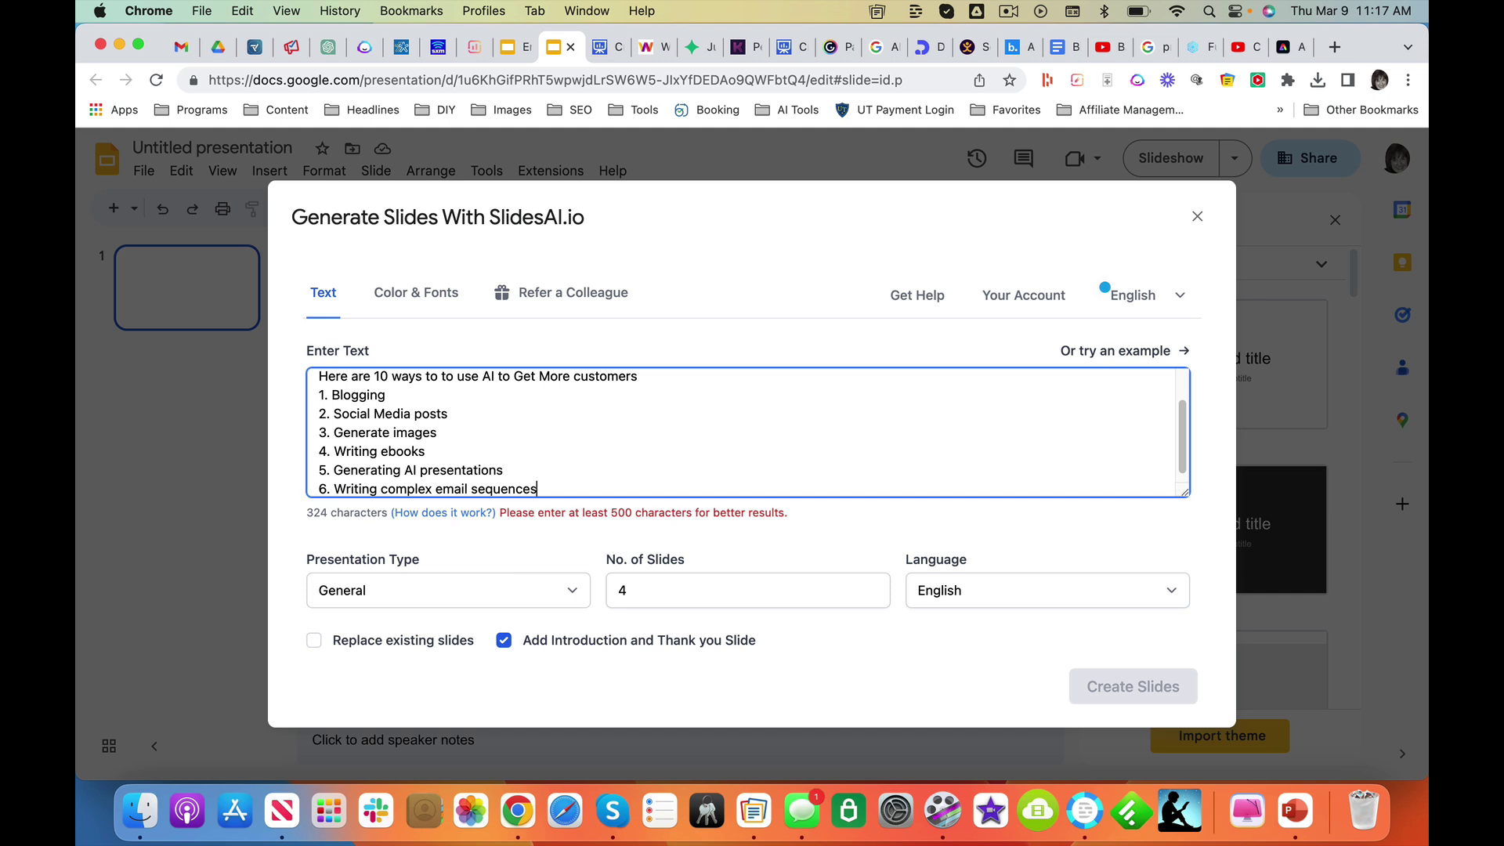
{"action": "key", "text": "Return"}
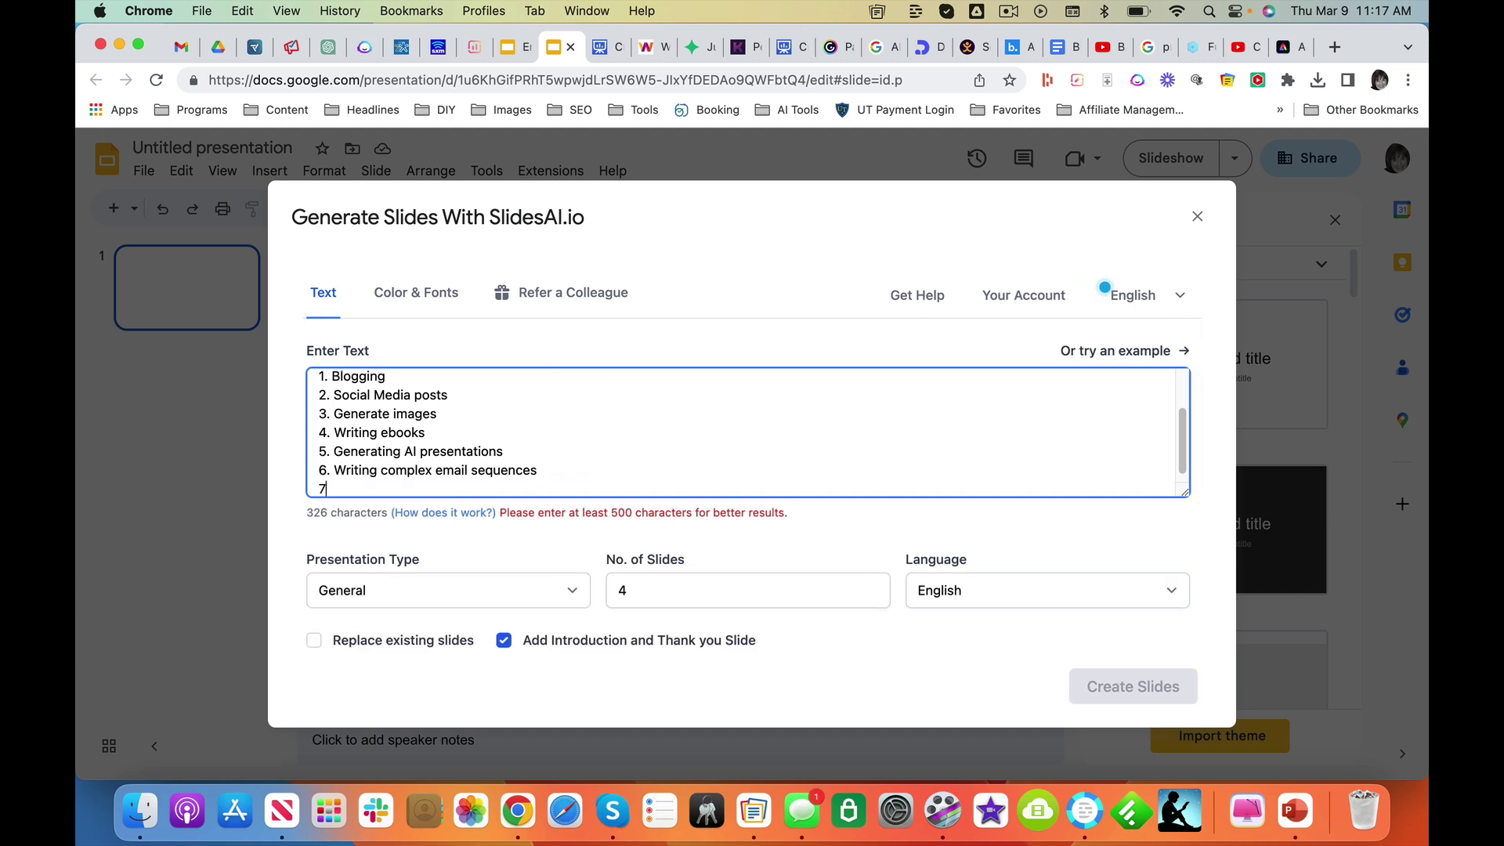
{"action": "type", "text": "7. Creating and ge"}
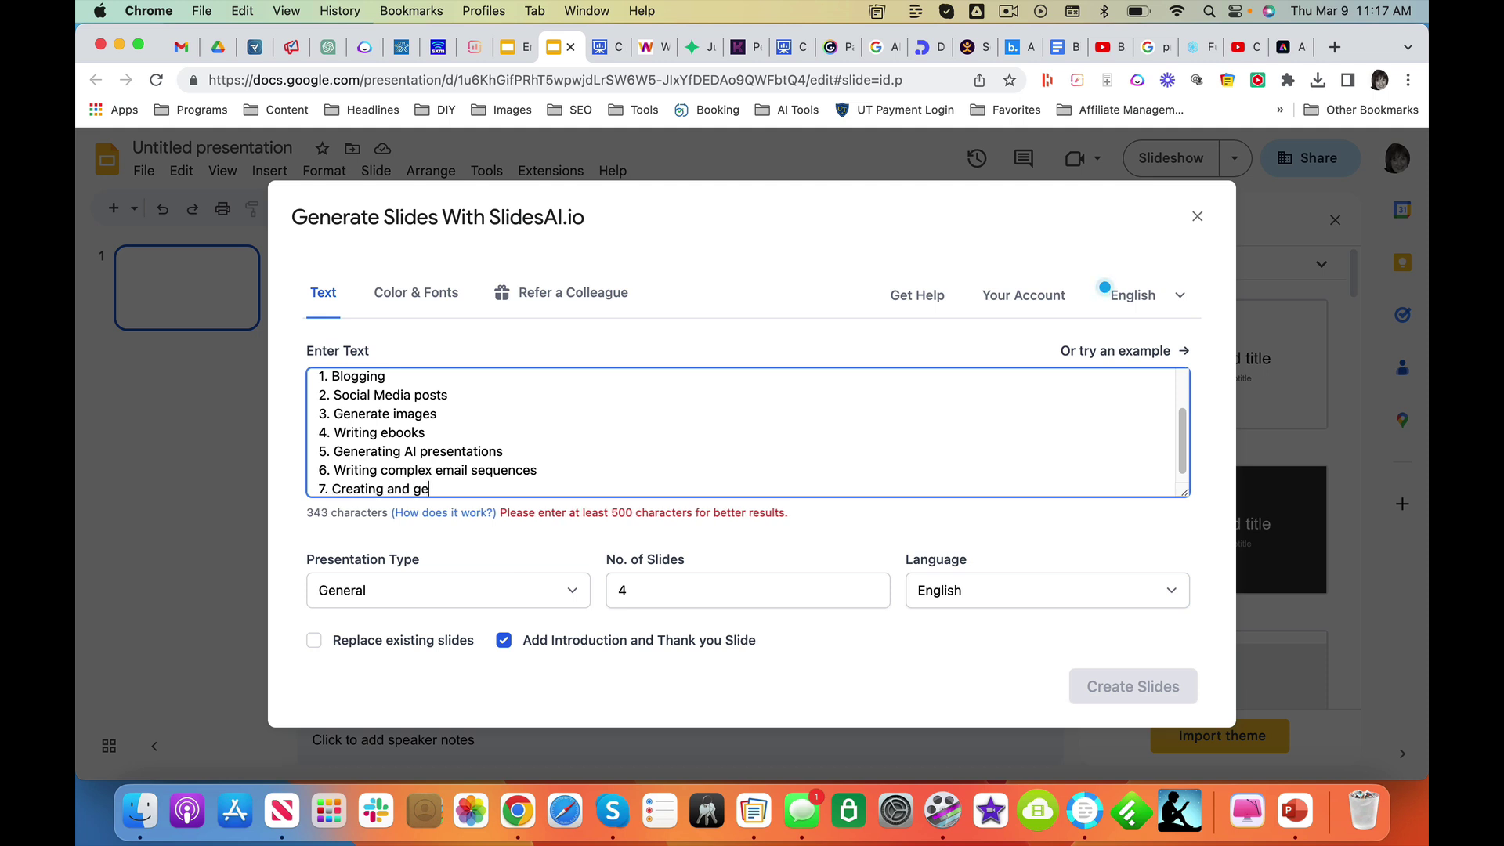
{"action": "type", "text": "nerating landi"}
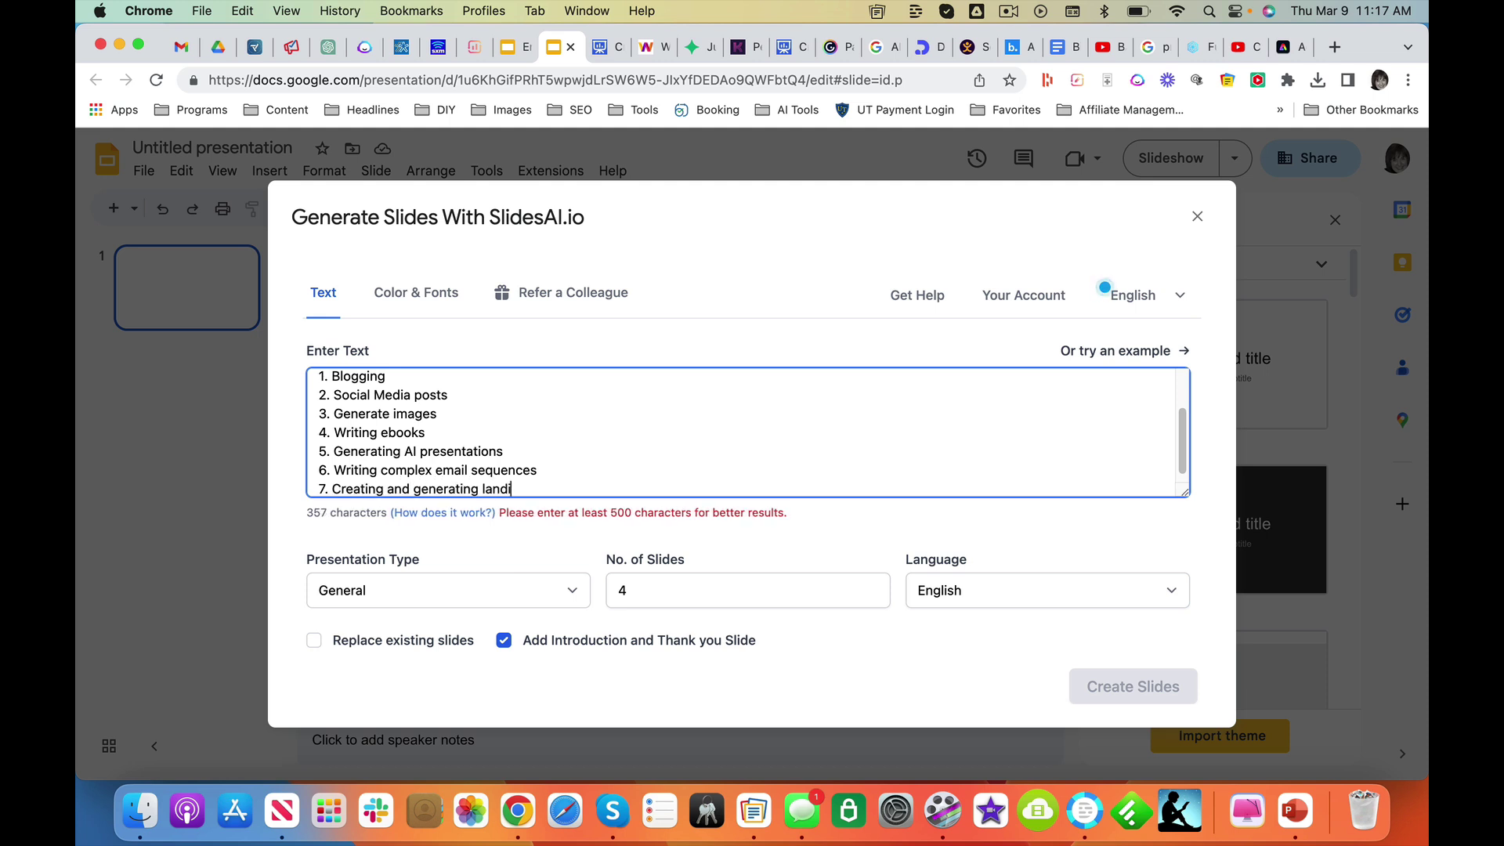
{"action": "type", "text": "ng page"}
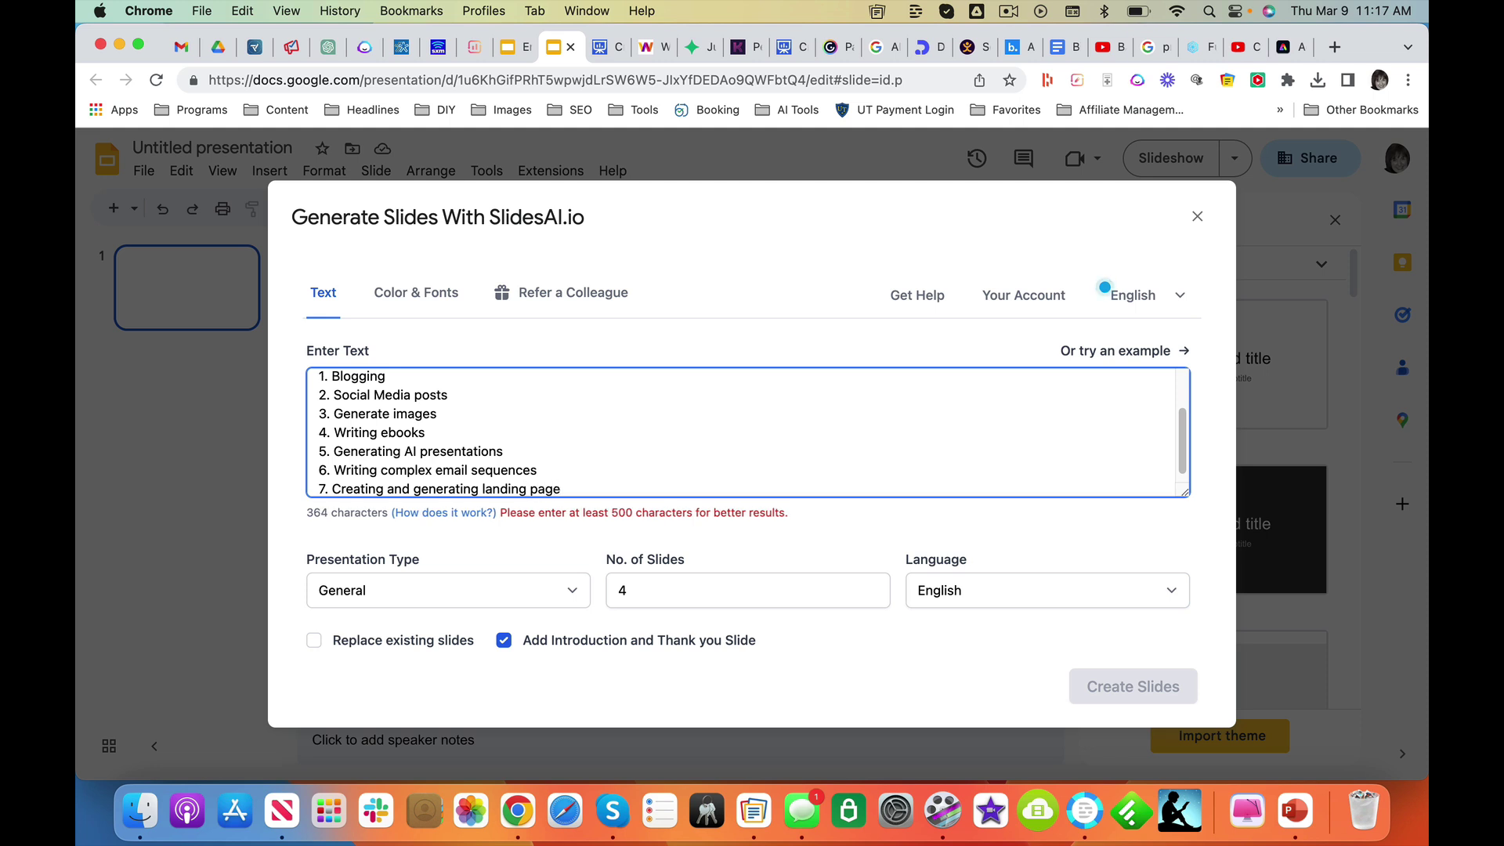
{"action": "type", "text": "s and landing page"}
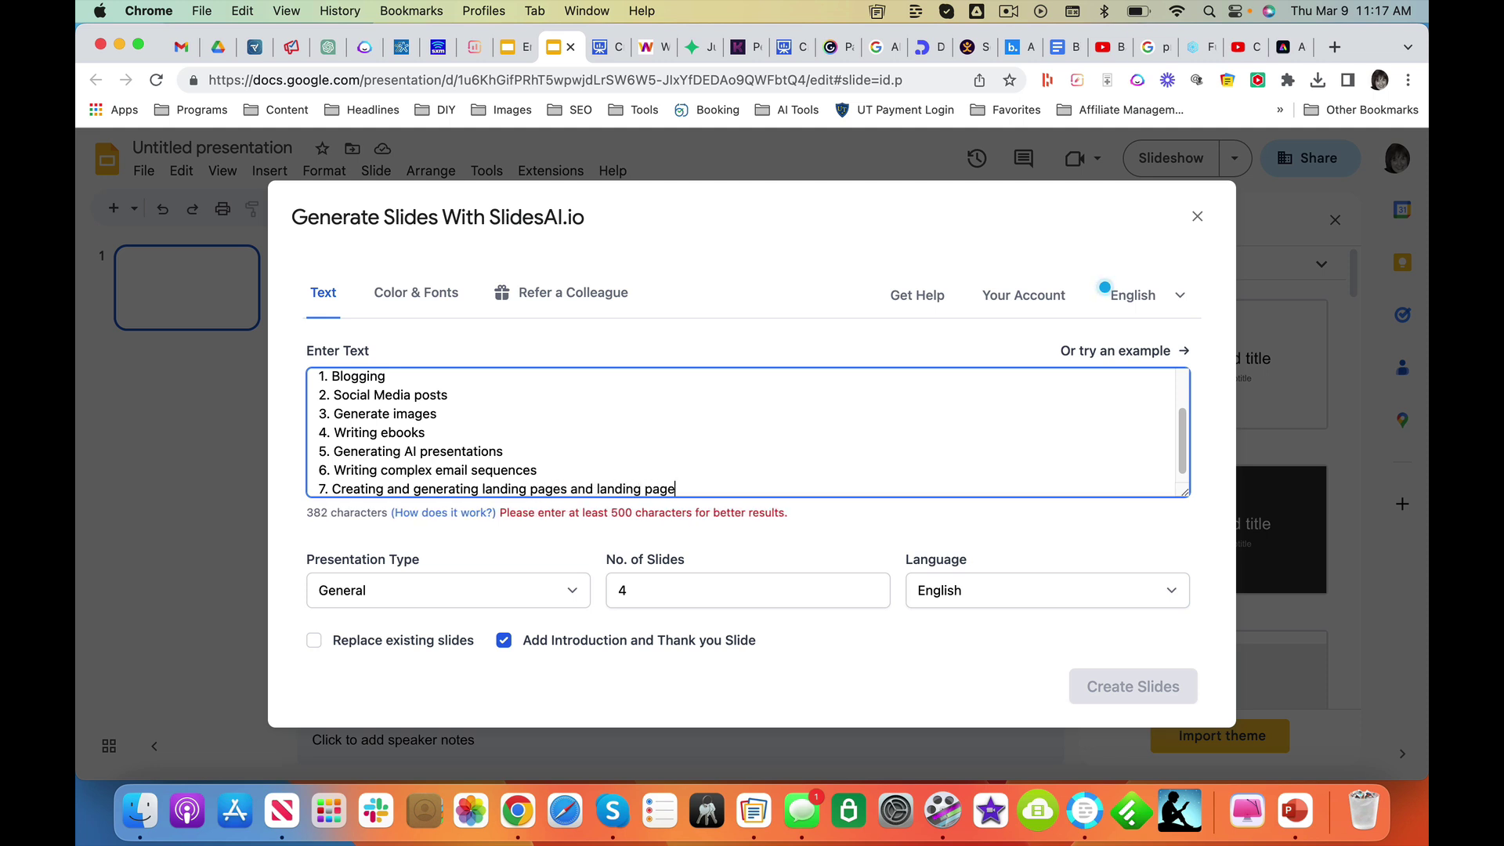
{"action": "type", "text": " copy"}
Add item 8 on Facebook and Google Ads and item 9 on videos without showing your face.
{"action": "key", "text": "Return"}
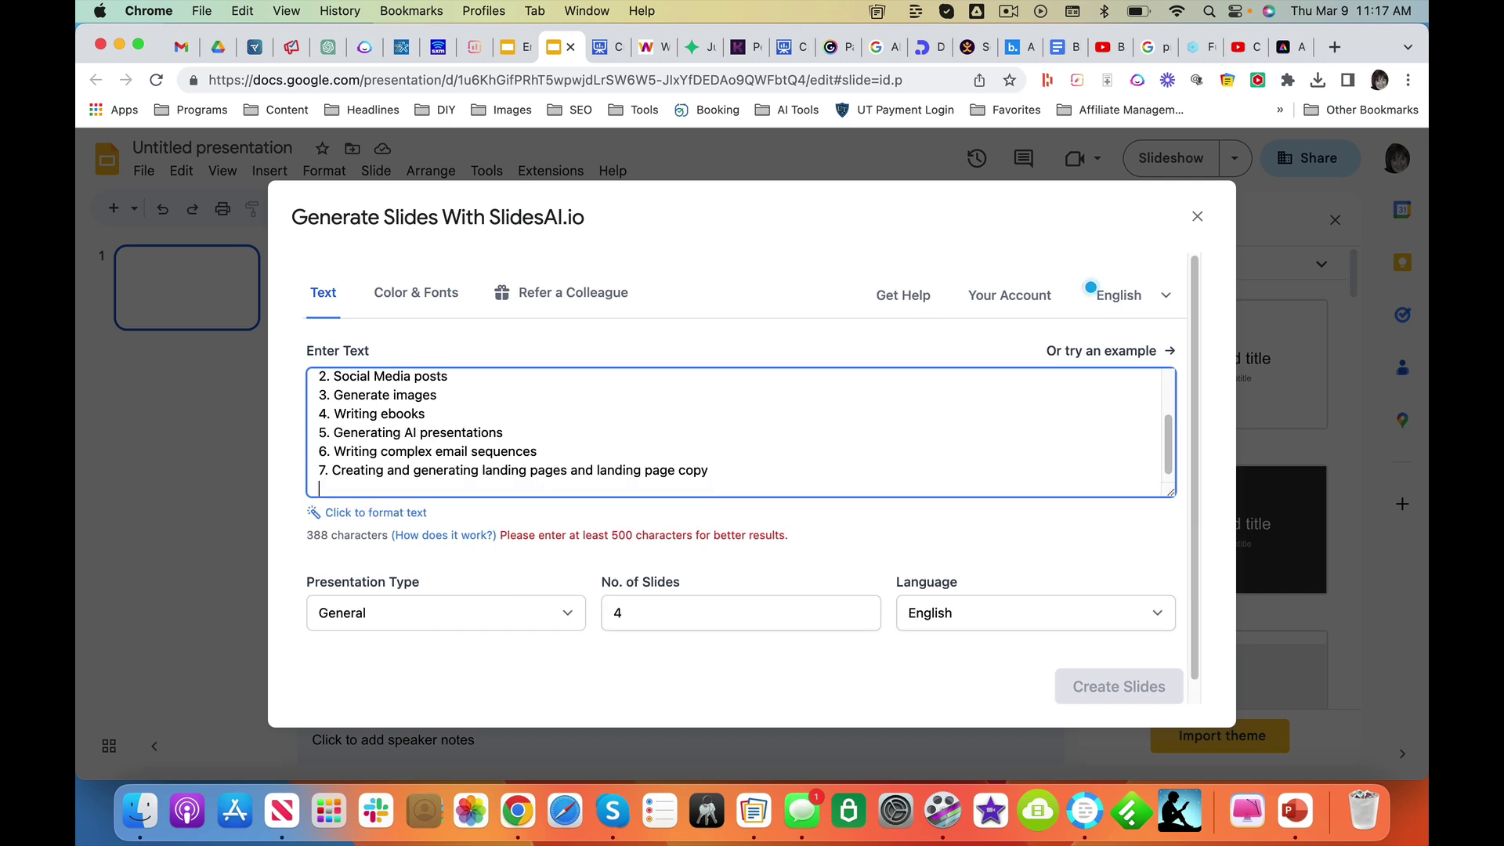
{"action": "type", "text": "8. Cre"}
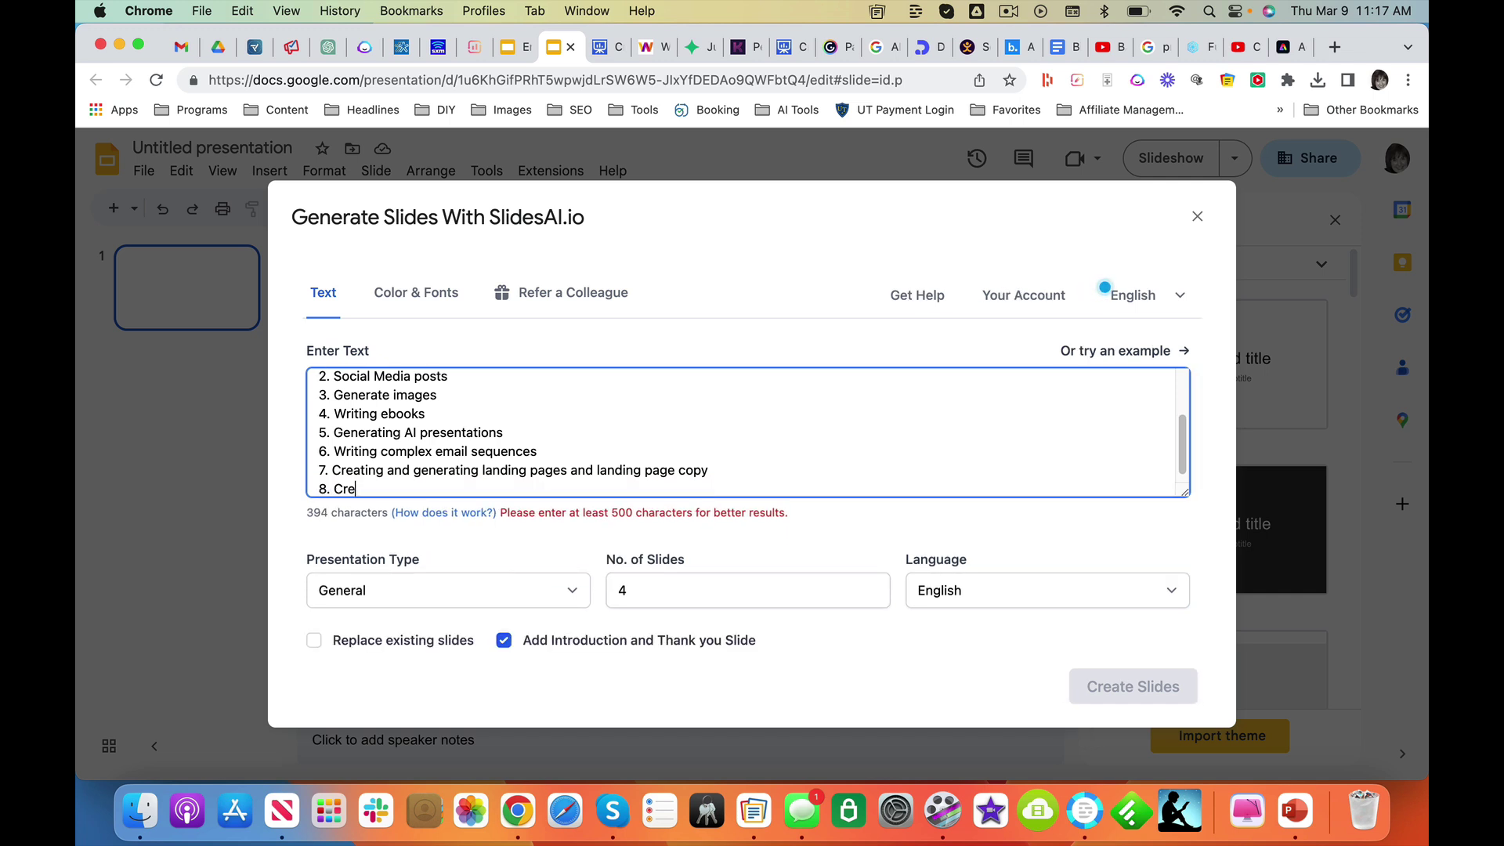
{"action": "type", "text": "ating engaging Facebook and "}
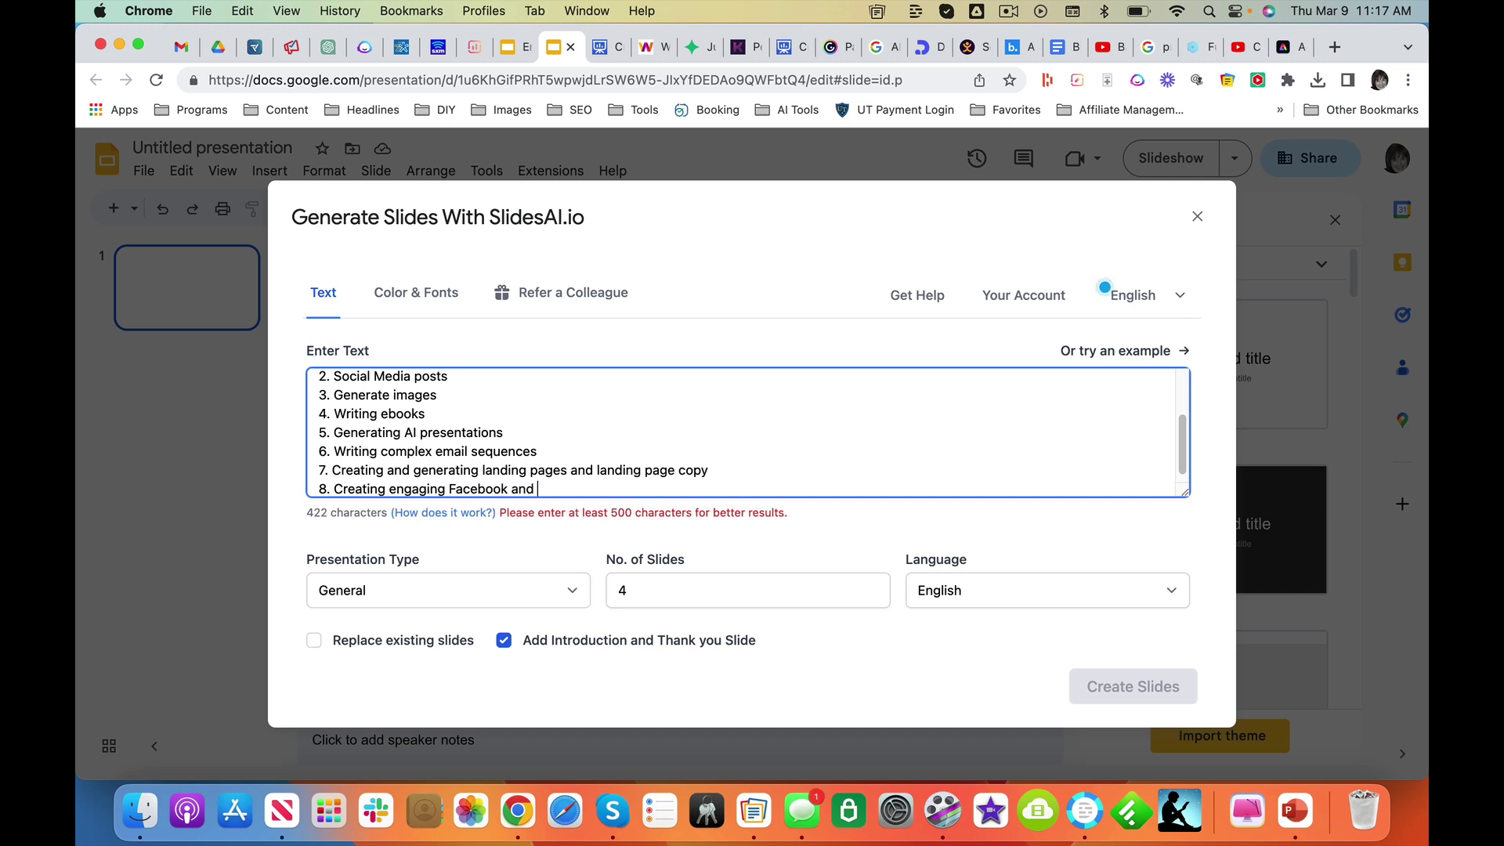
{"action": "type", "text": "Google Ads"}
{"action": "key", "text": "Return"}
{"action": "type", "text": "9."}
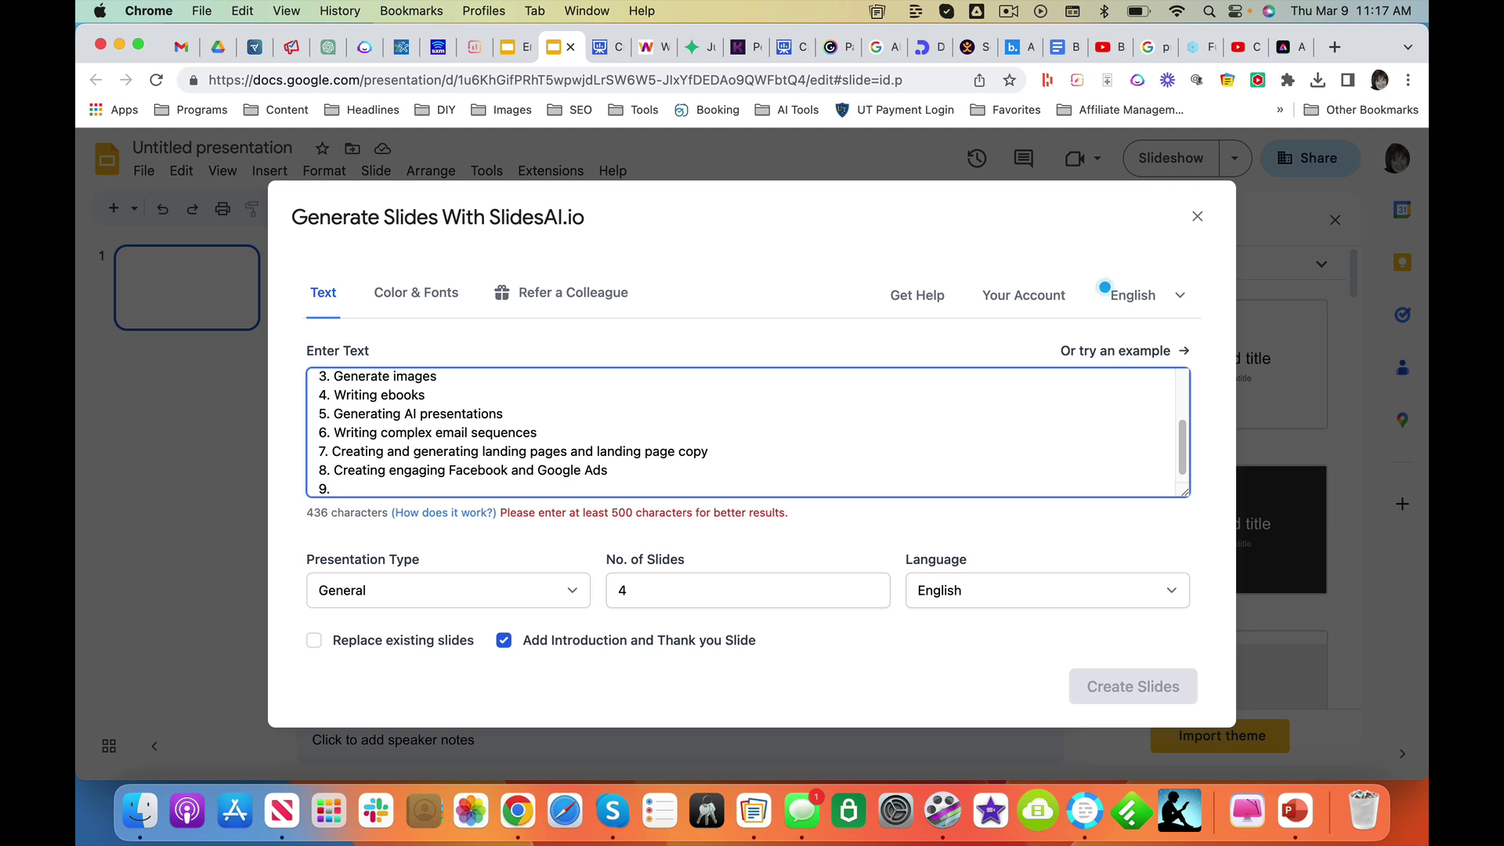
{"action": "type", "text": "Writi"}
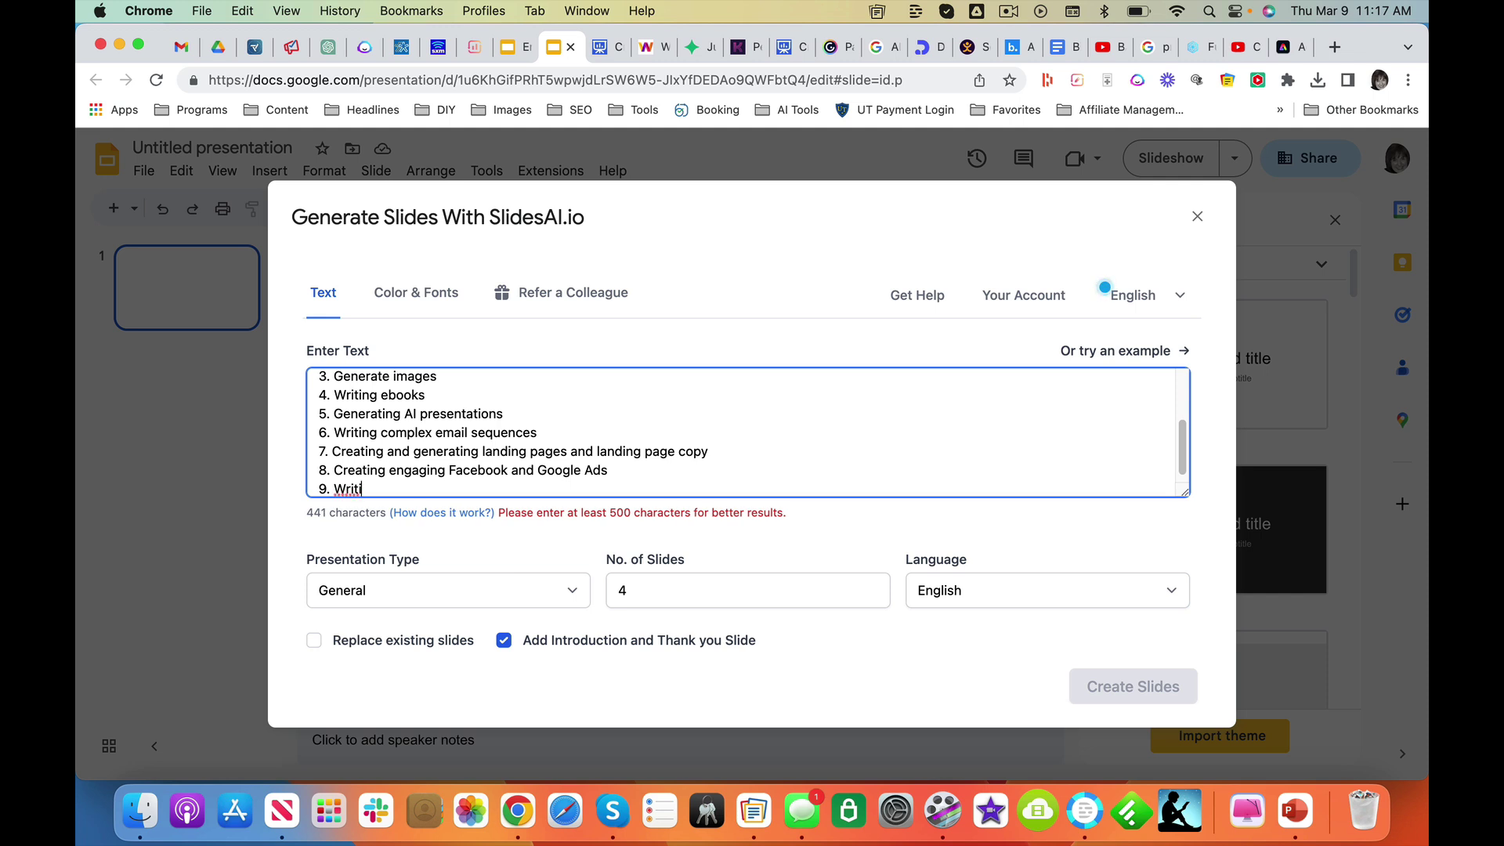
{"action": "key", "text": "BackSpace"}
{"action": "key", "text": "BackSpace"}
{"action": "key", "text": "BackSpace"}
{"action": "key", "text": "BackSpace"}
{"action": "key", "text": "BackSpace"}
{"action": "type", "text": "Creatin"}
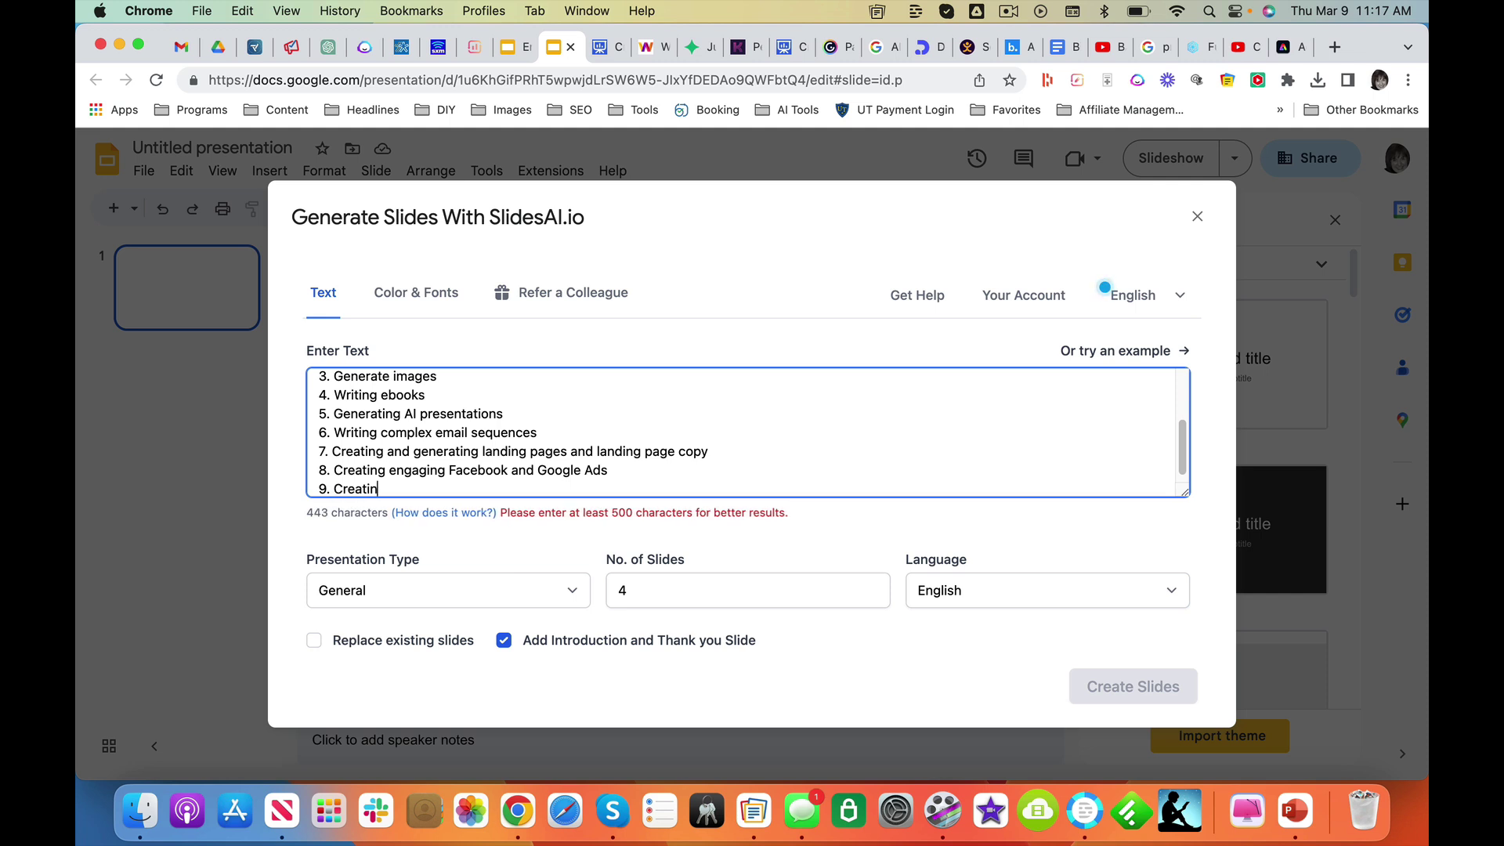
{"action": "type", "text": "g videos where you don't have"}
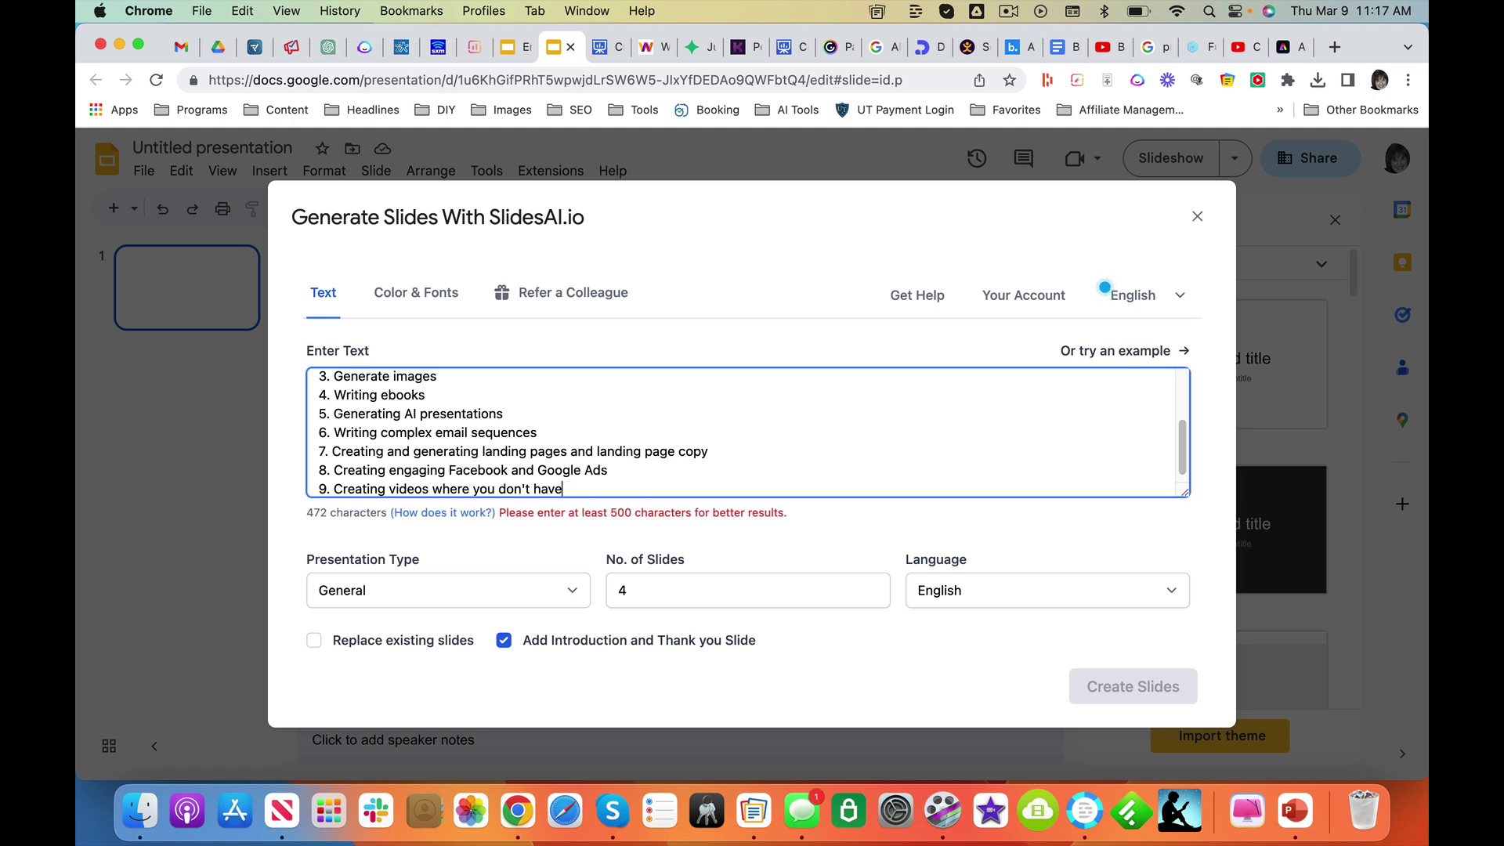
{"action": "type", "text": " to share your"}
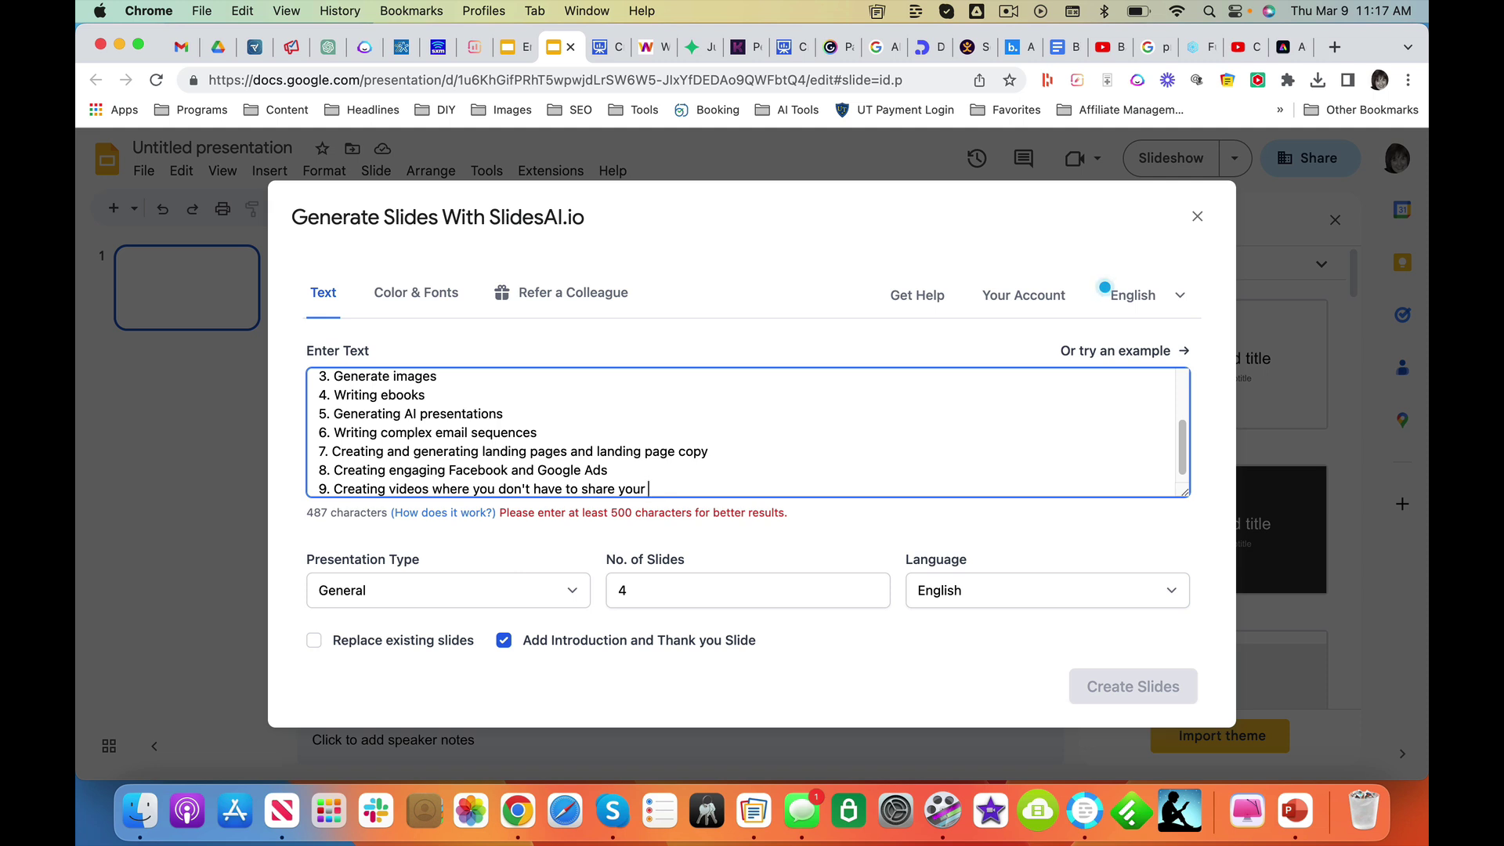
{"action": "key", "text": "BackSpace"}
{"action": "key", "text": "BackSpace"}
{"action": "key", "text": "BackSpace"}
{"action": "key", "text": "BackSpace"}
{"action": "key", "text": "BackSpace"}
{"action": "key", "text": "BackSpace"}
{"action": "key", "text": "BackSpace"}
{"action": "key", "text": "BackSpace"}
{"action": "key", "text": "BackSpace"}
{"action": "key", "text": "BackSpace"}
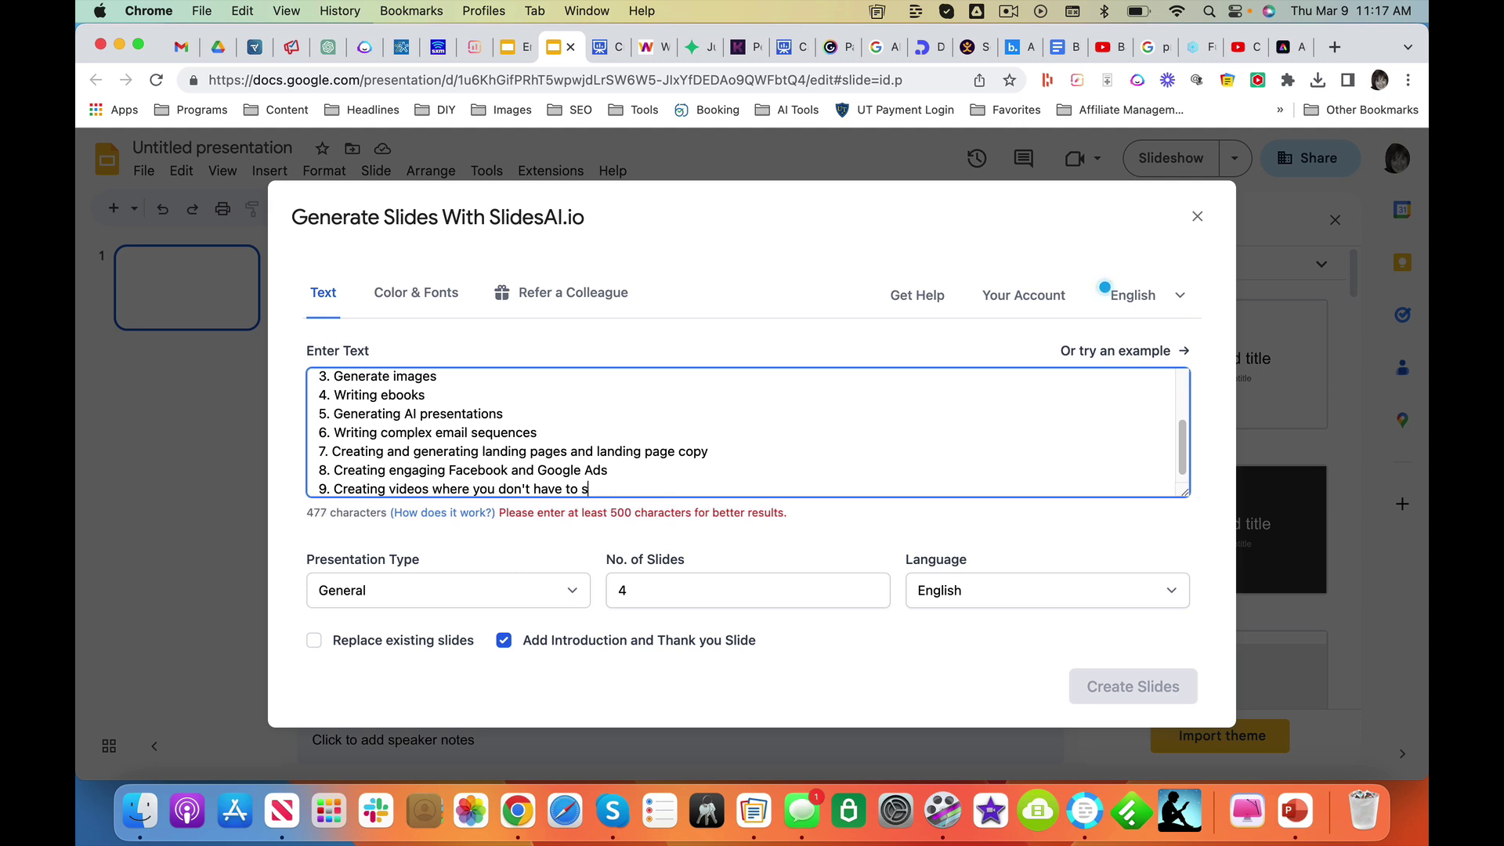
{"action": "type", "text": "how your face"}
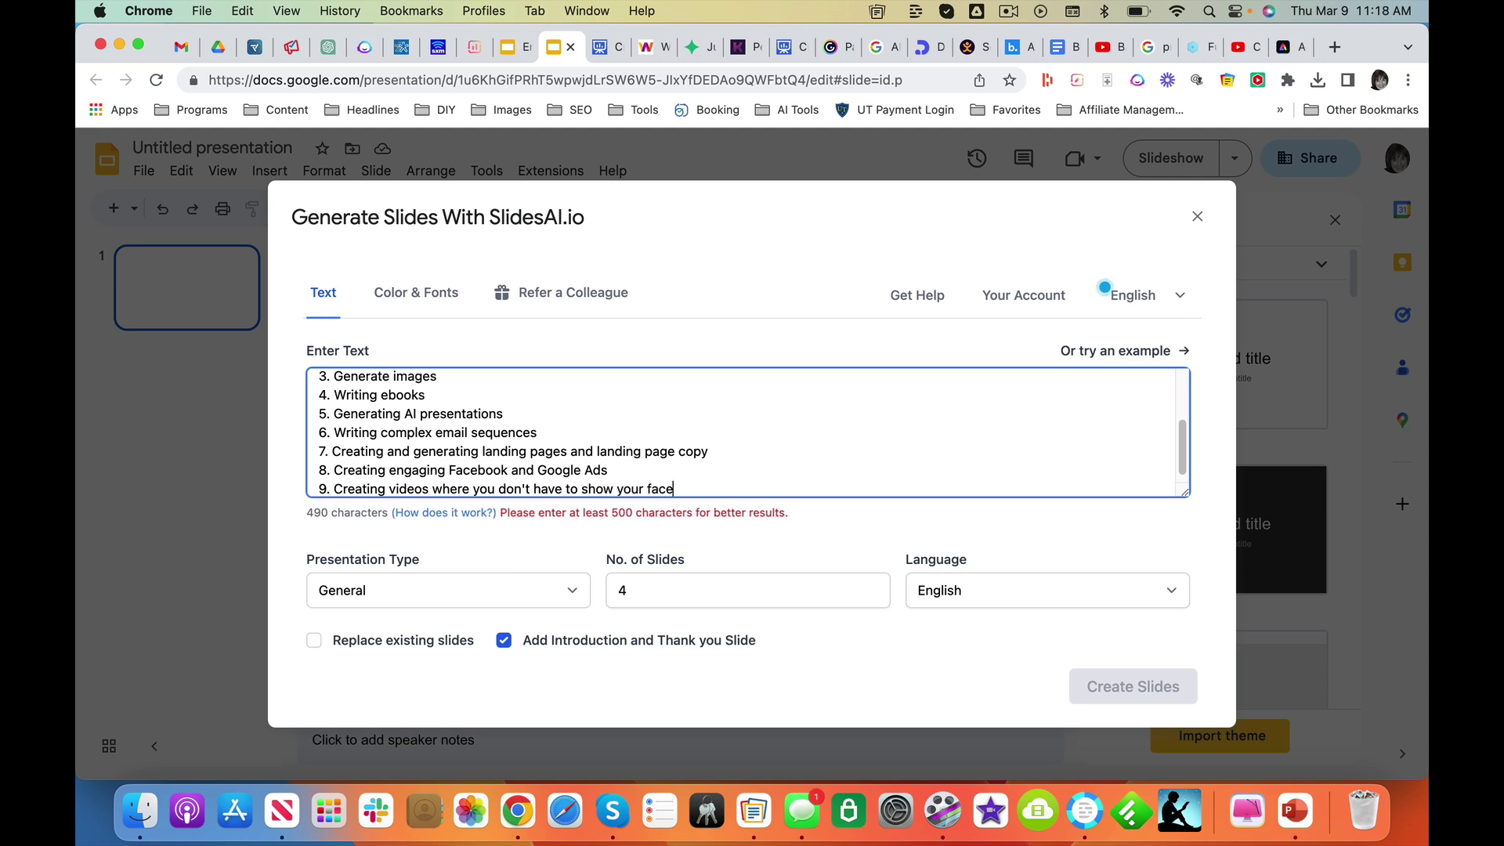
Add item 10, replacing 'Coming up with hooks and taglines' with 'Creating logos and branding messages'.
{"action": "key", "text": "Return"}
{"action": "type", "text": "10 C"}
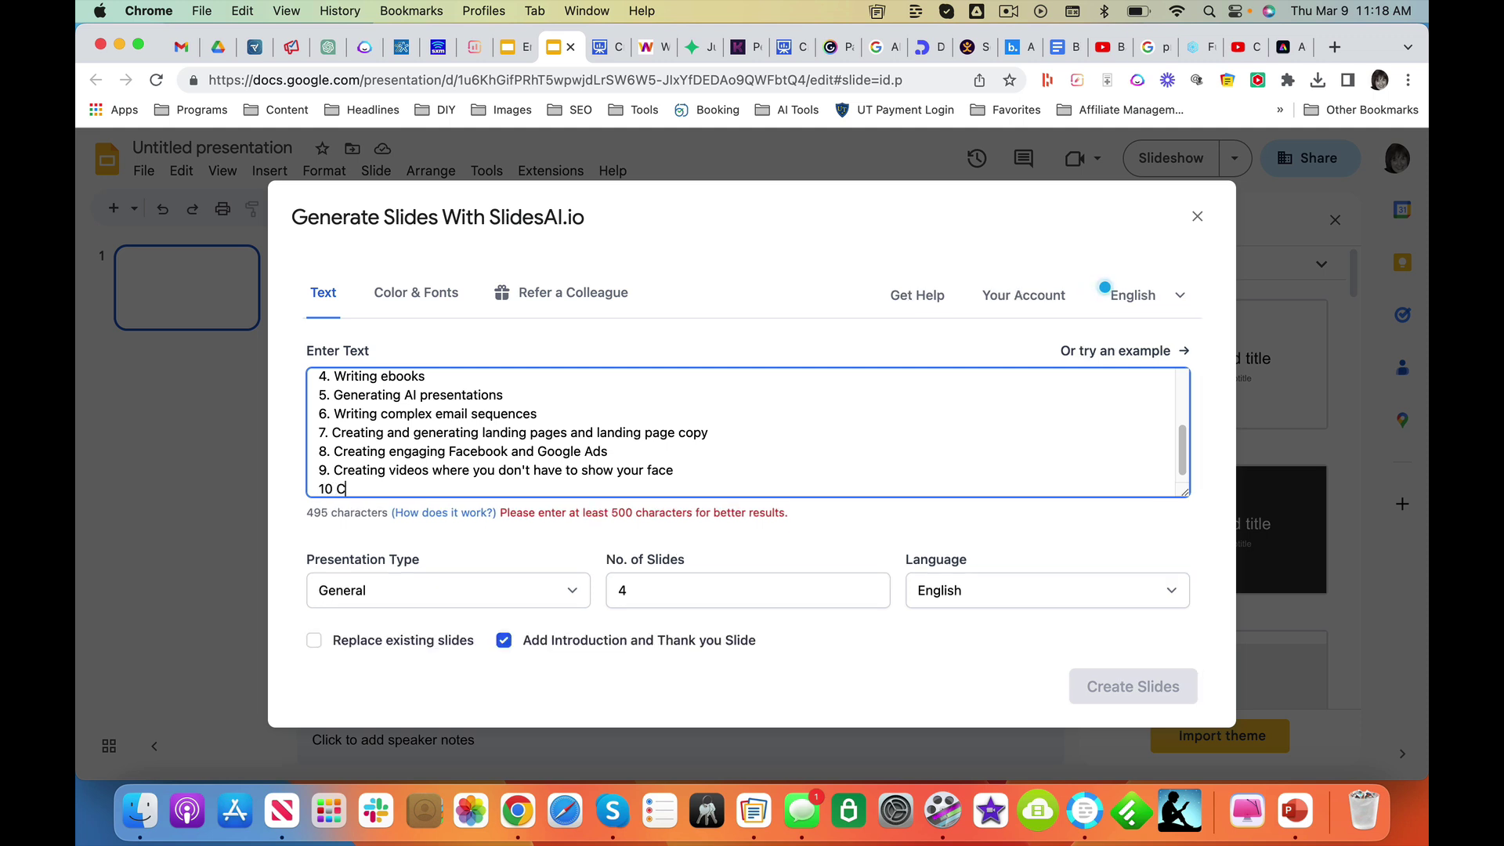
{"action": "type", "text": "oming up with"}
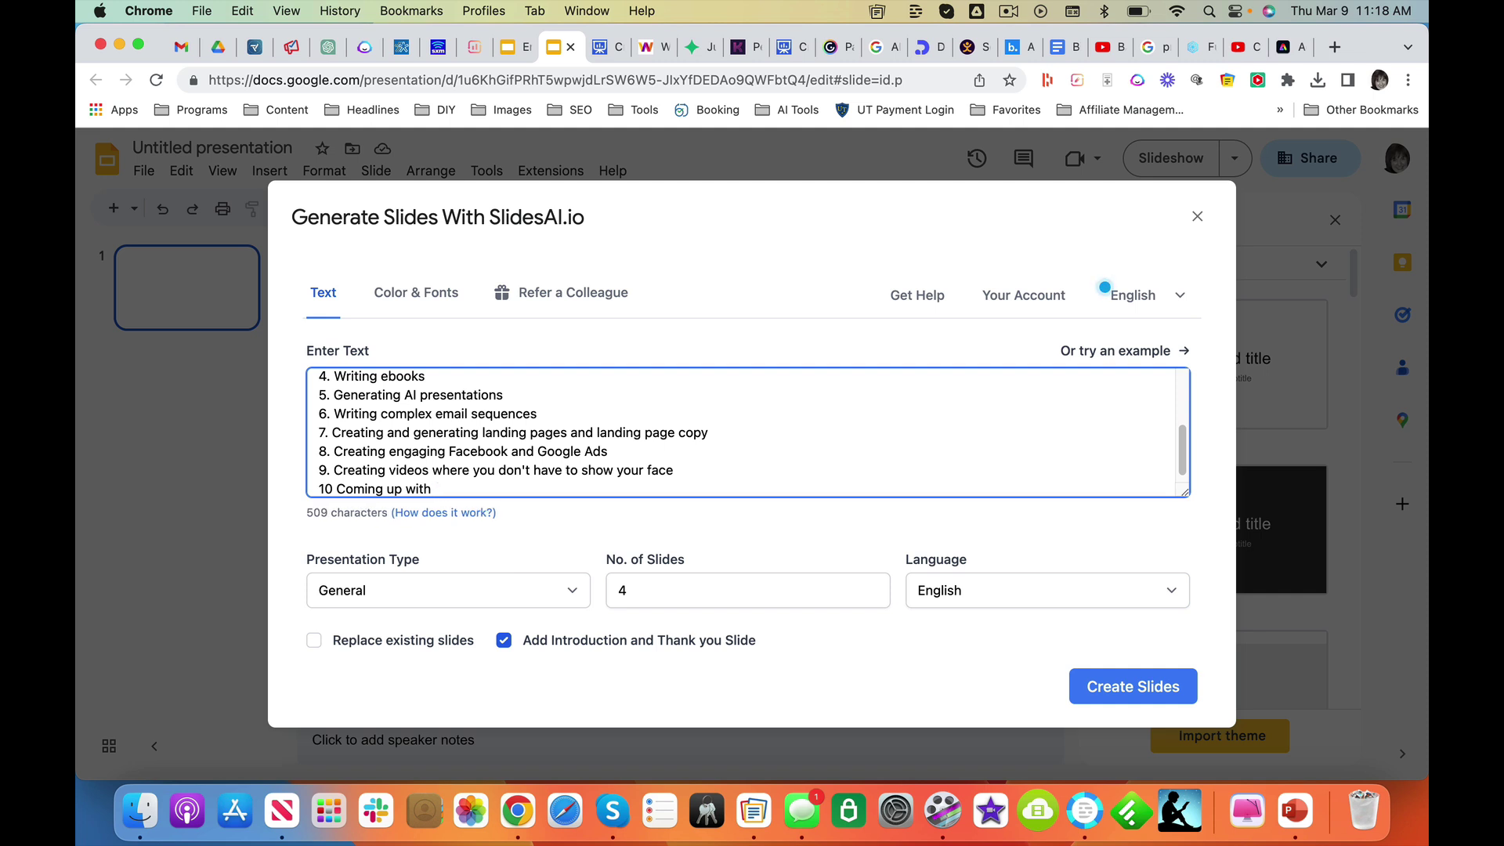
{"action": "type", "text": " hooks"}
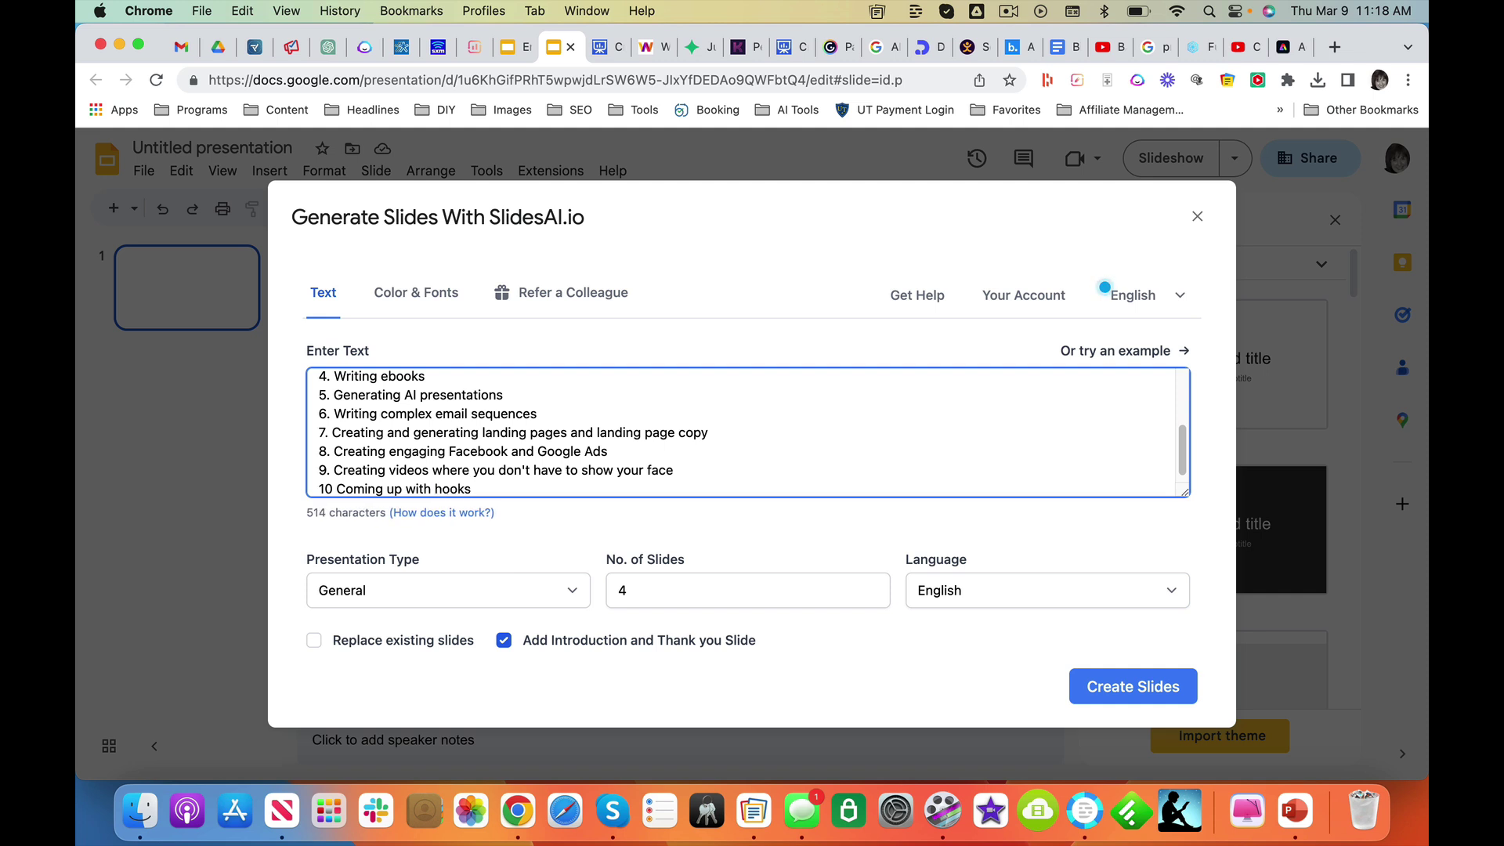
{"action": "type", "text": " and tagline"}
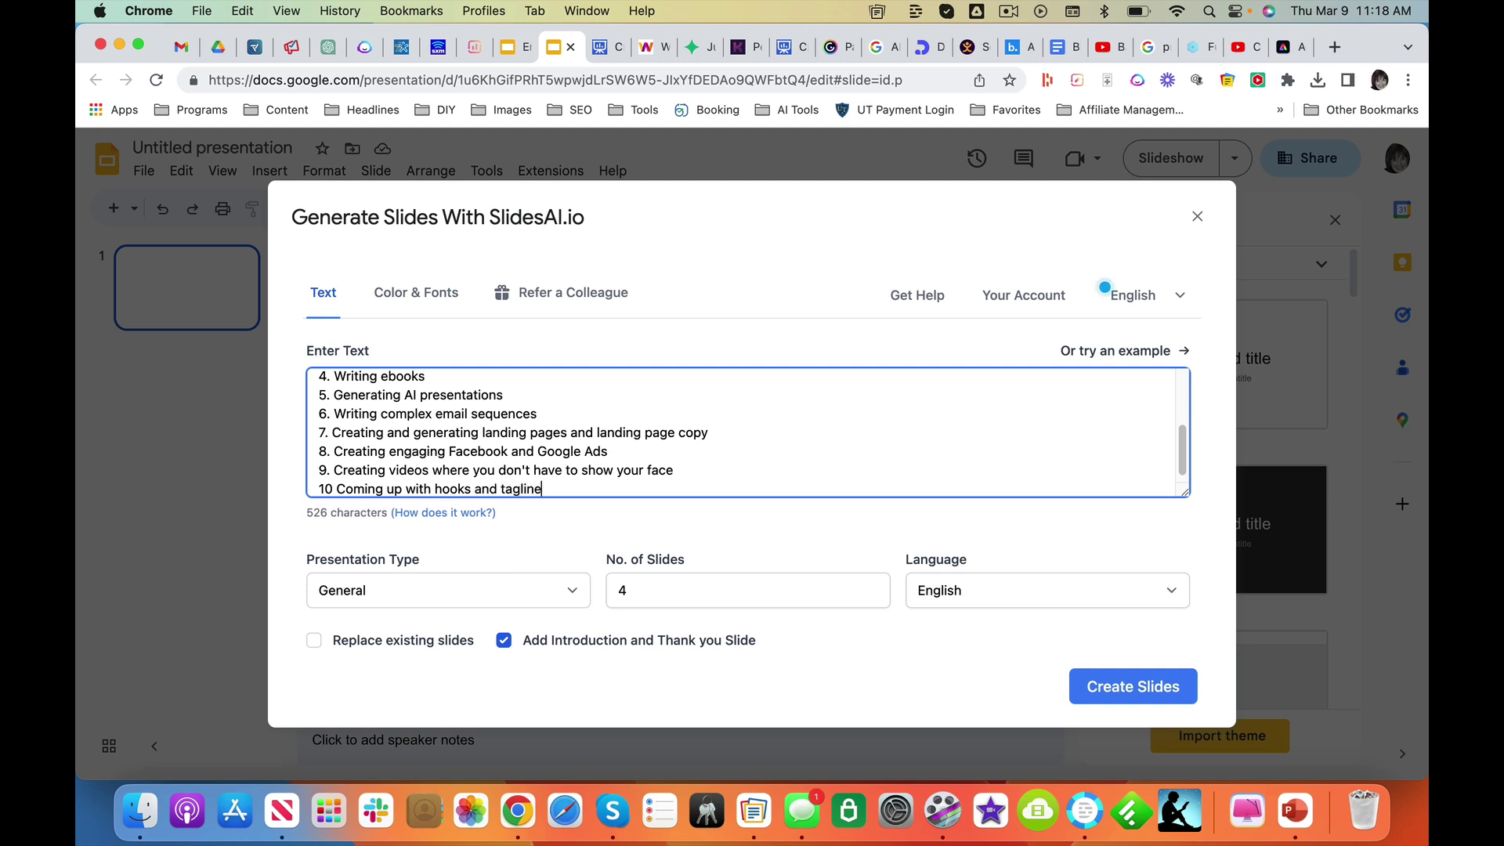
{"action": "type", "text": "s"}
{"action": "left_click_drag", "start_coordinate": [552, 489], "coordinate": [336, 480]}
{"action": "type", "text": "C"}
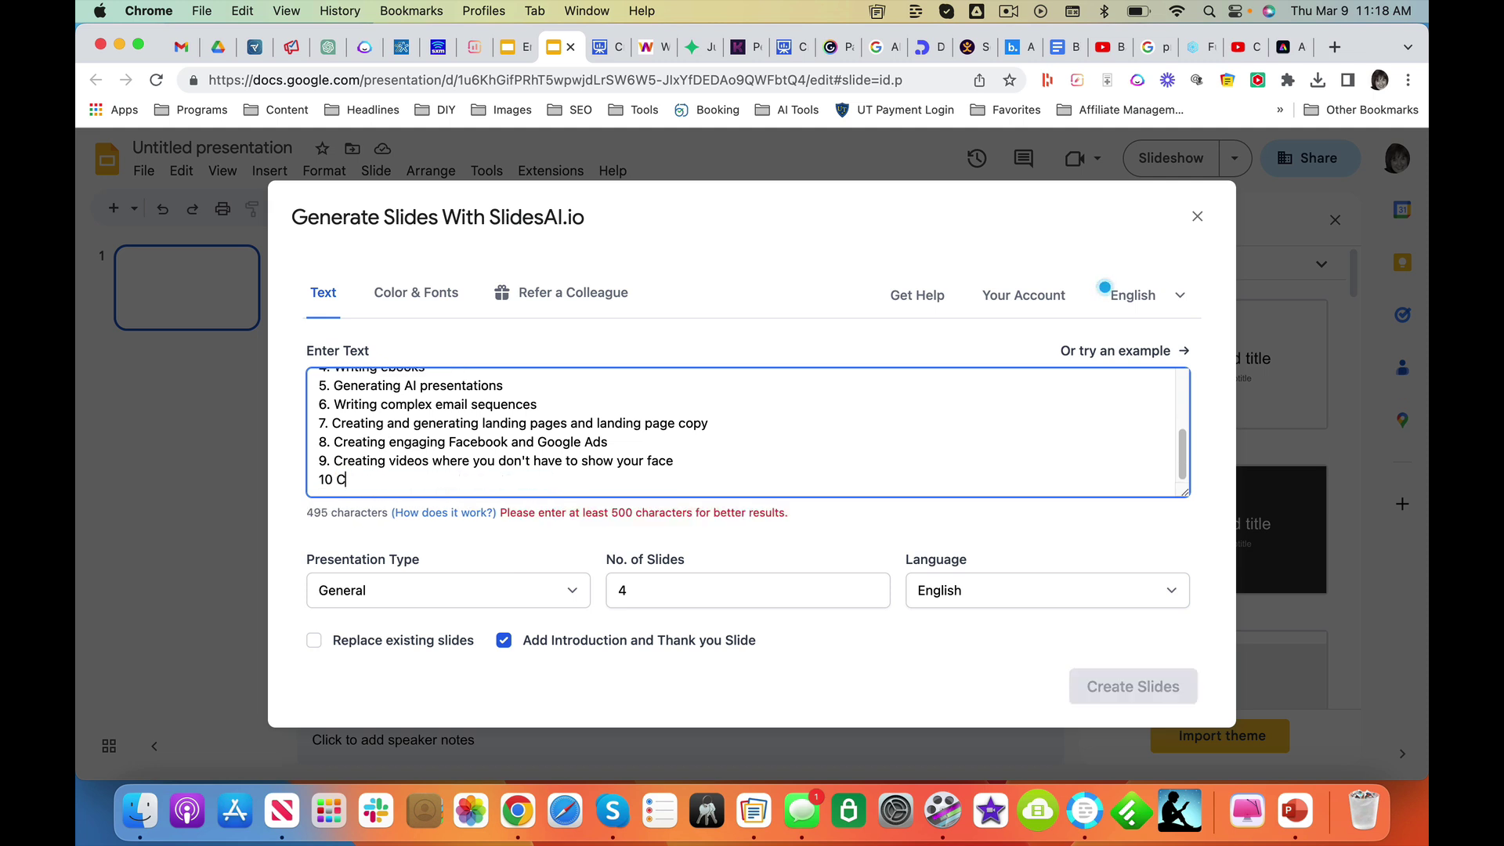
{"action": "type", "text": "reating logos an"}
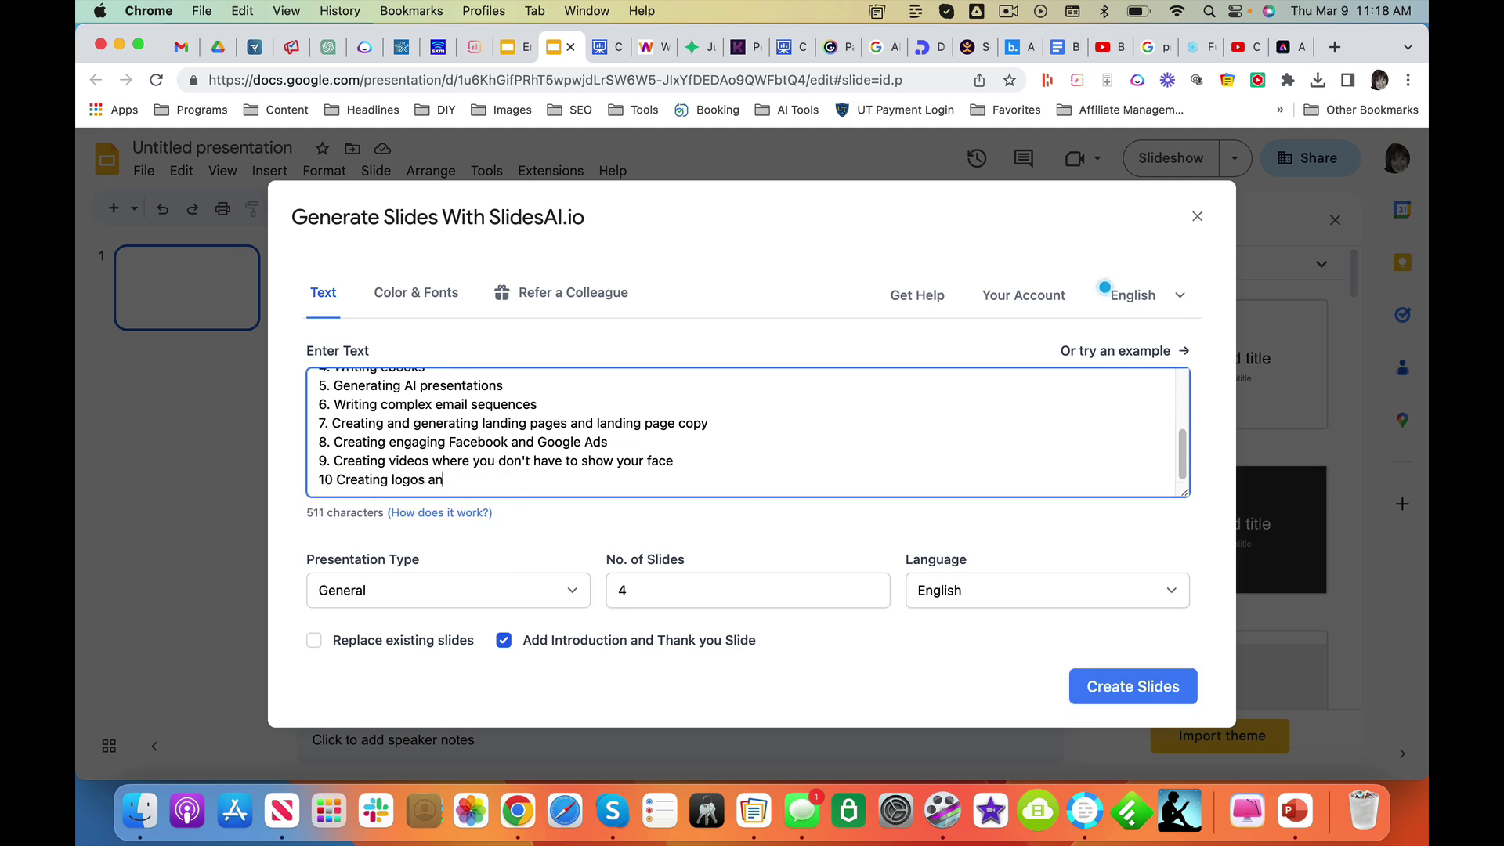
{"action": "type", "text": "d branding mes"}
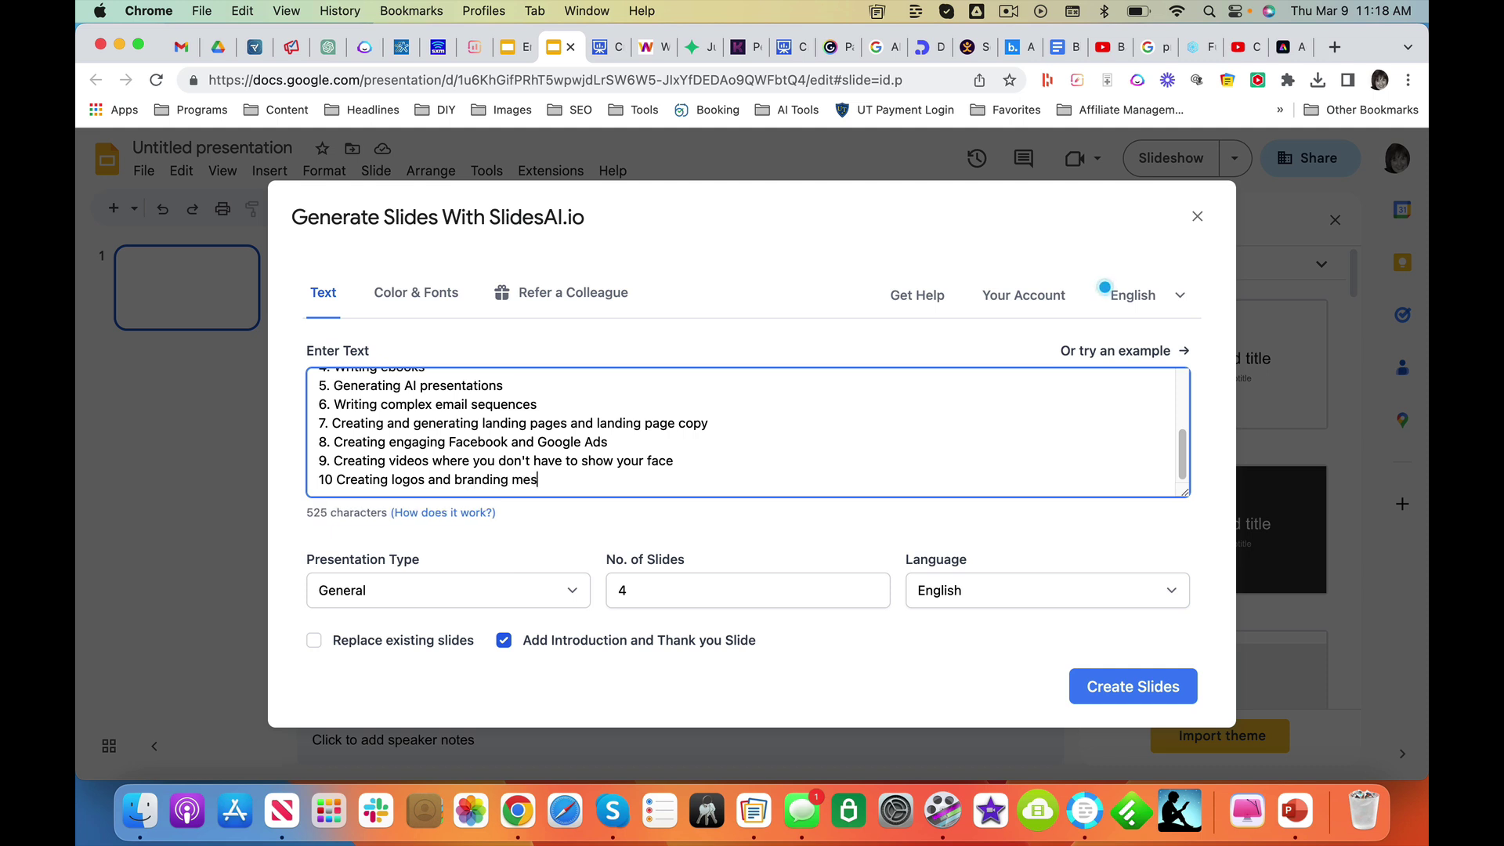
{"action": "type", "text": "sages"}
Change the slide count from 4 to 10 and create the slides.
{"action": "left_click", "coordinate": [668, 587]}
{"action": "double_click", "coordinate": [607, 589]}
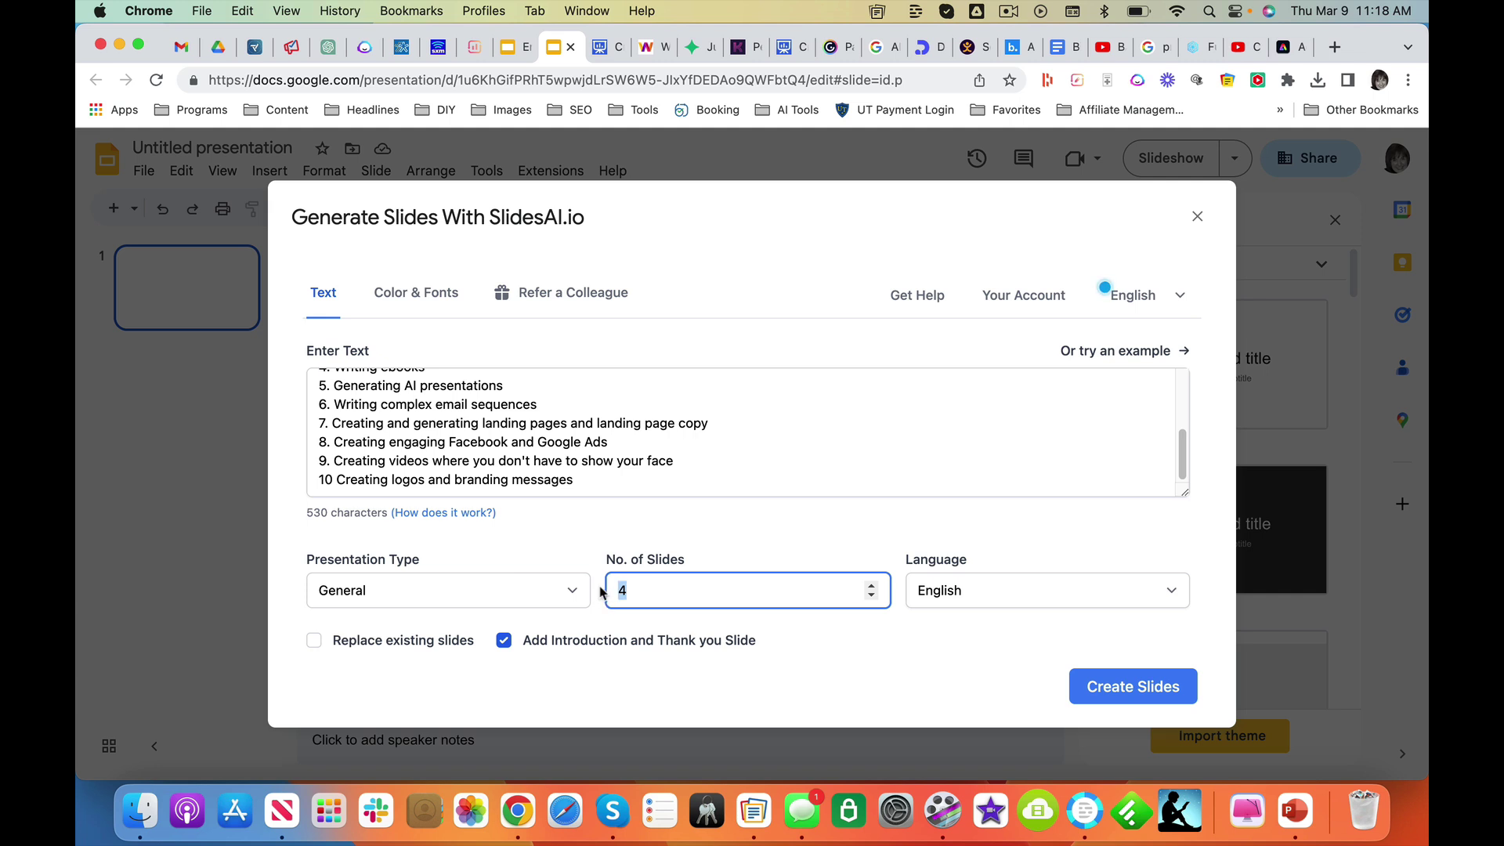
{"action": "type", "text": "1"}
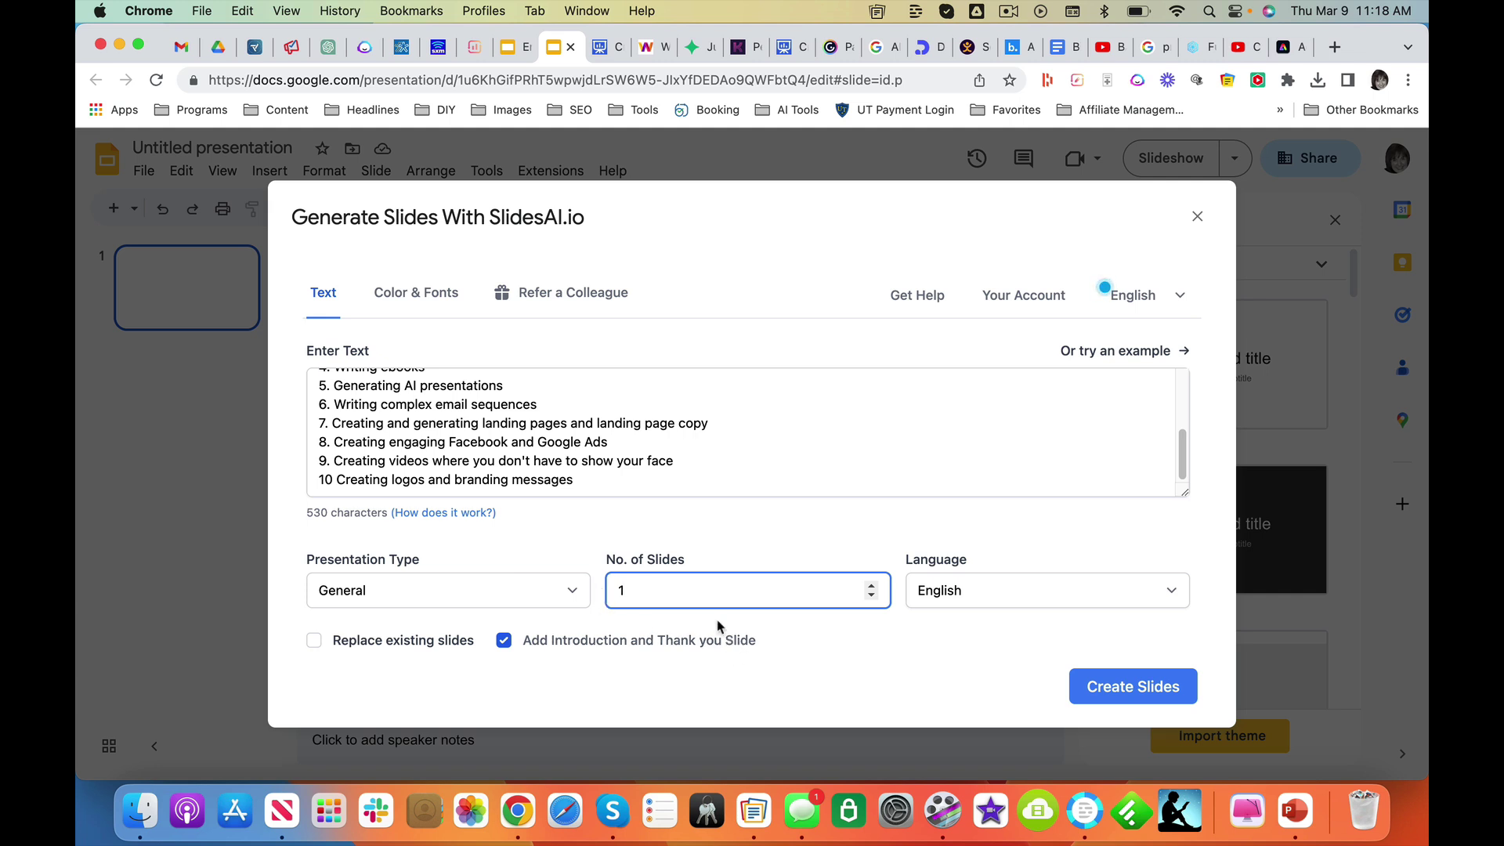
{"action": "type", "text": "0"}
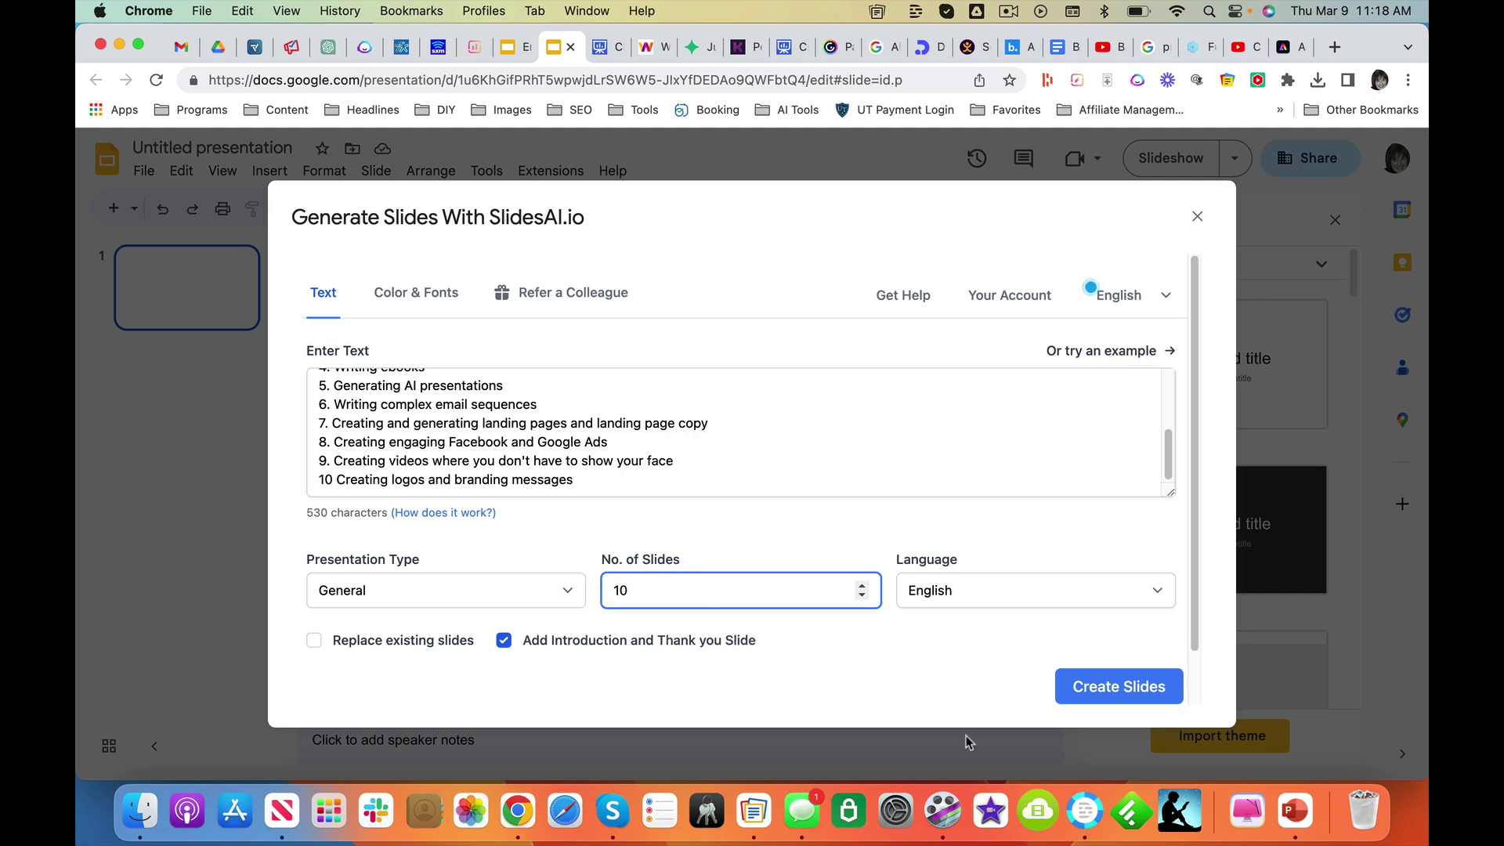
{"action": "left_click", "coordinate": [1123, 682]}
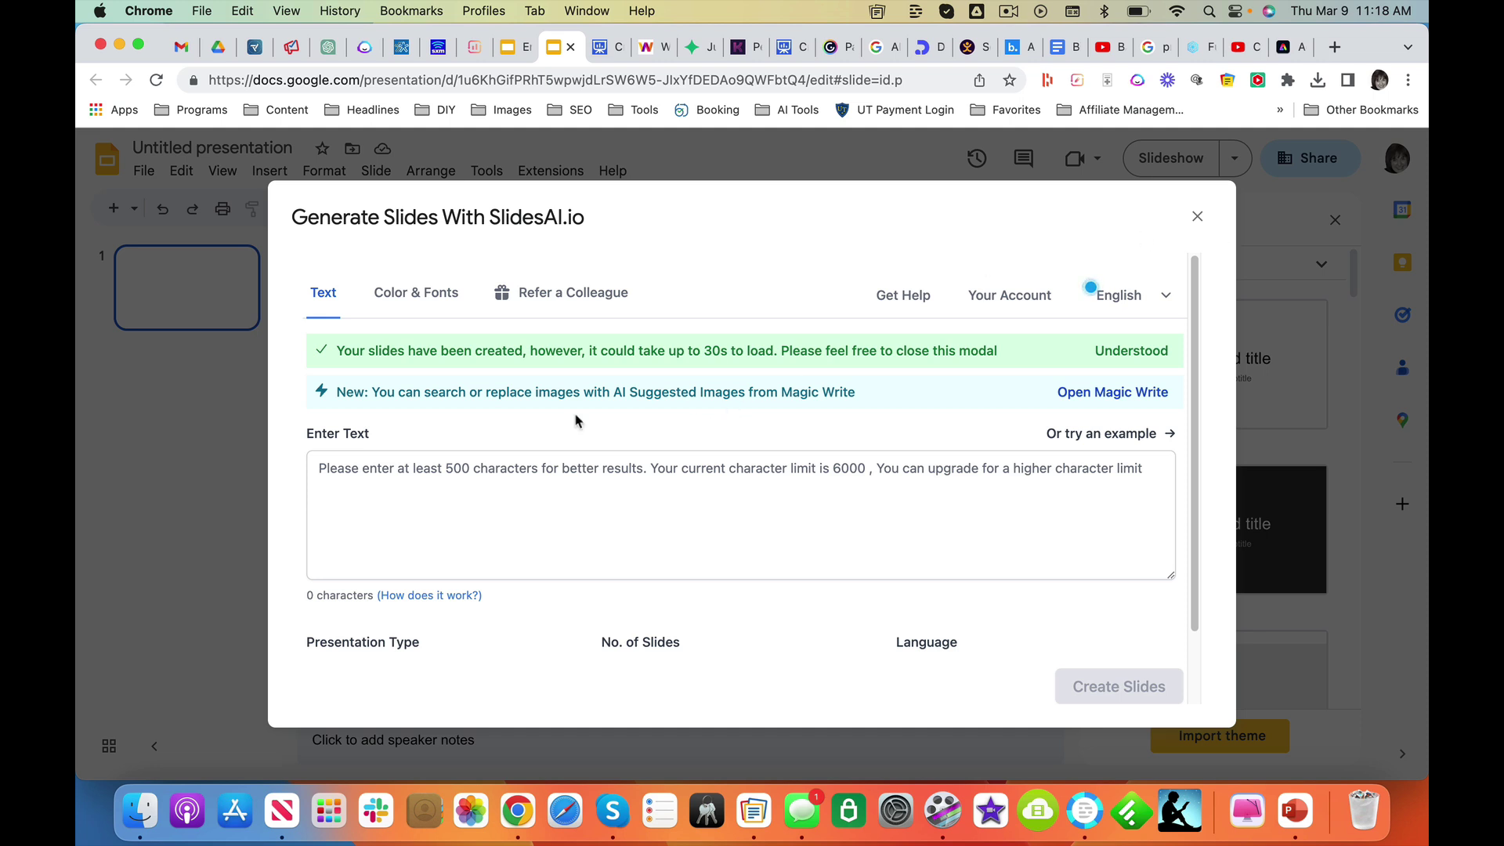
Close the SlidesAI generator and return to the presentation as the generated AI for Marketing Managers slides load.
{"action": "left_click", "coordinate": [1197, 217]}
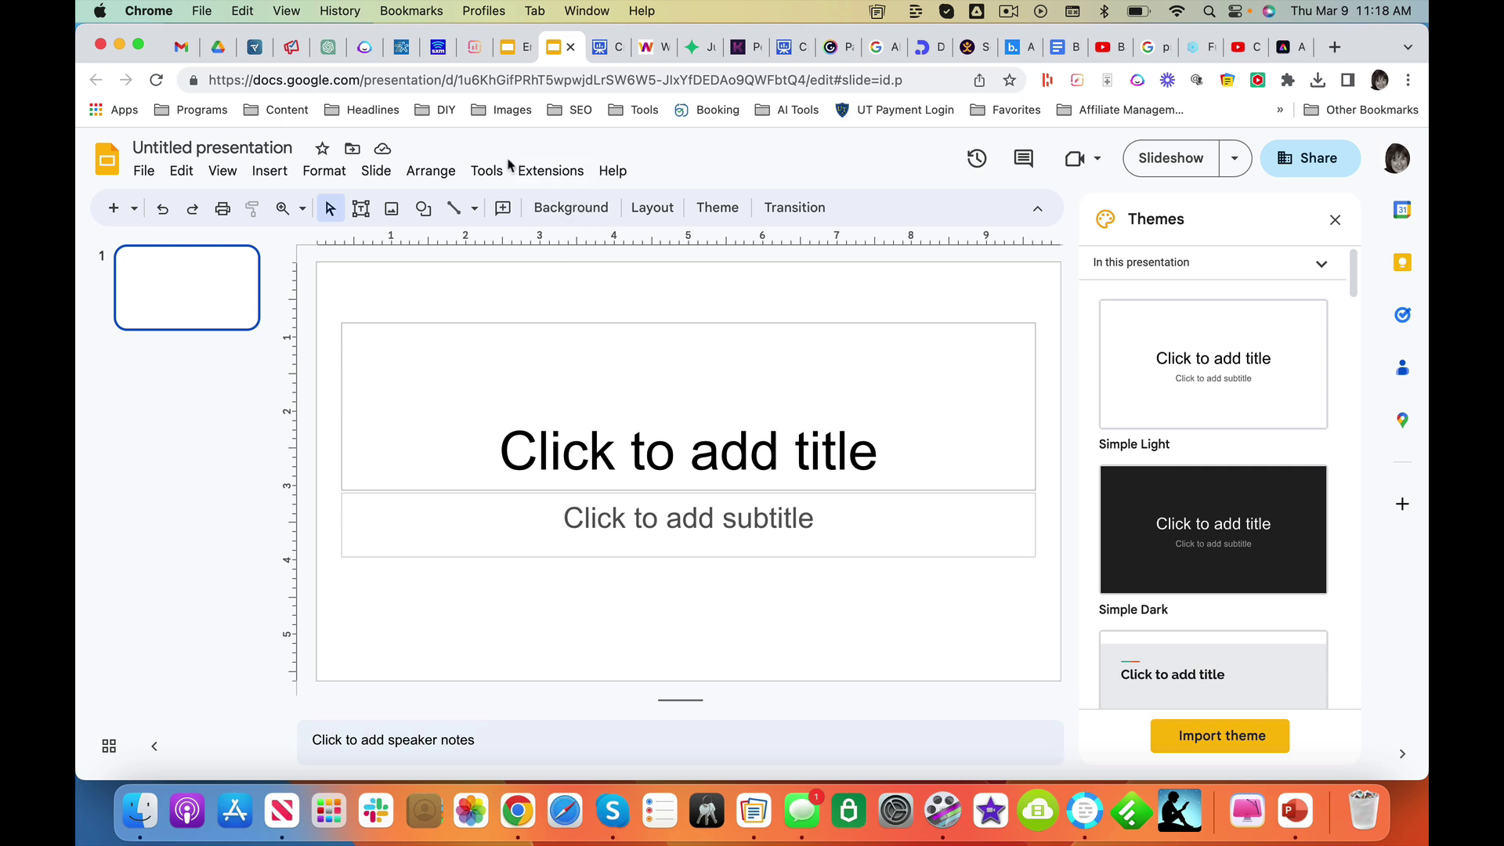
{"action": "left_click", "coordinate": [556, 174]}
{"action": "mouse_move", "coordinate": [778, 374]}
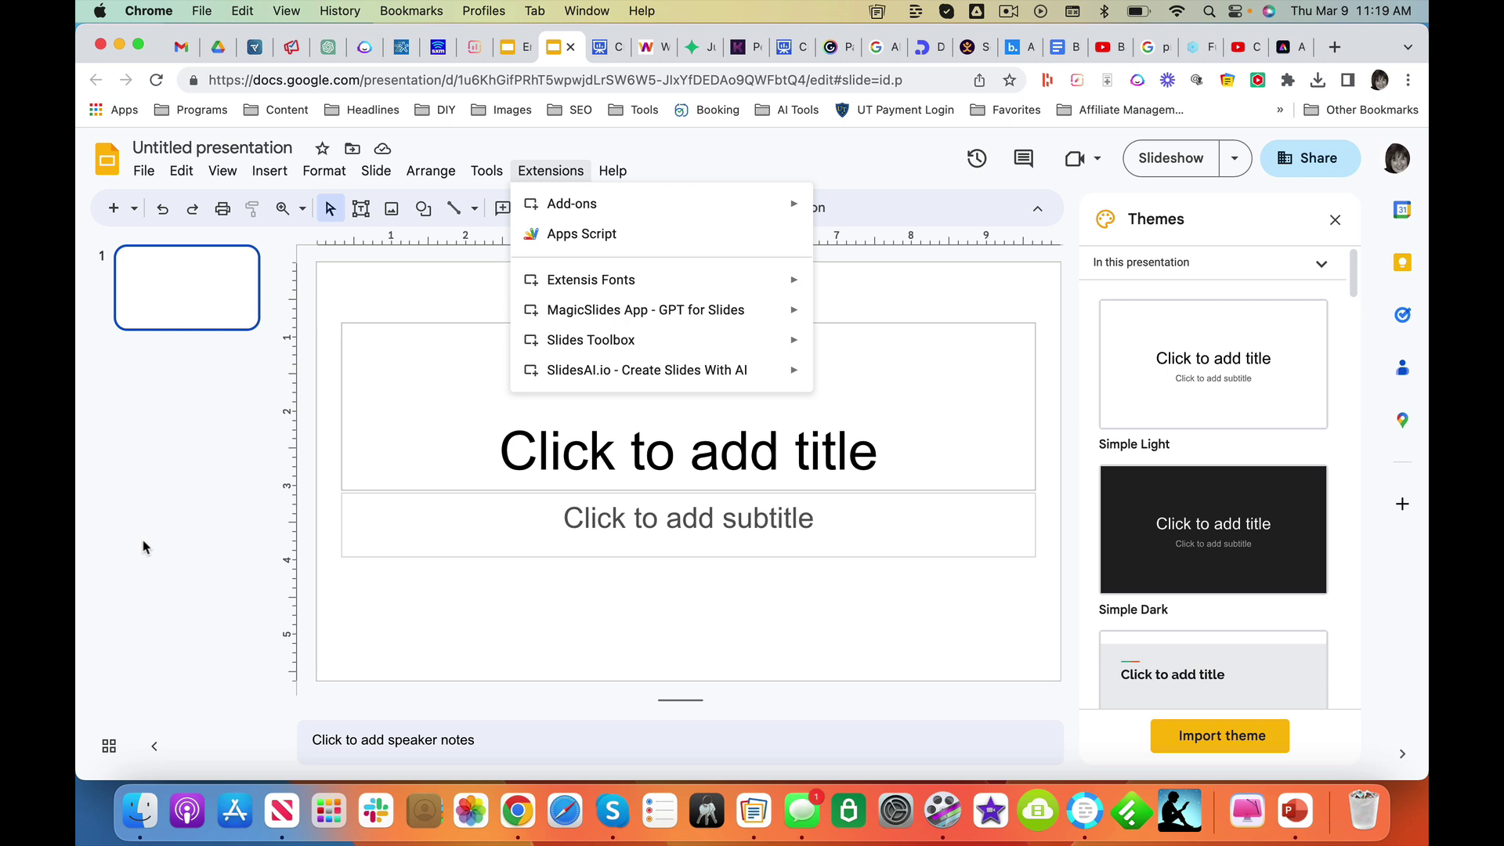
{"action": "left_click", "coordinate": [873, 144]}
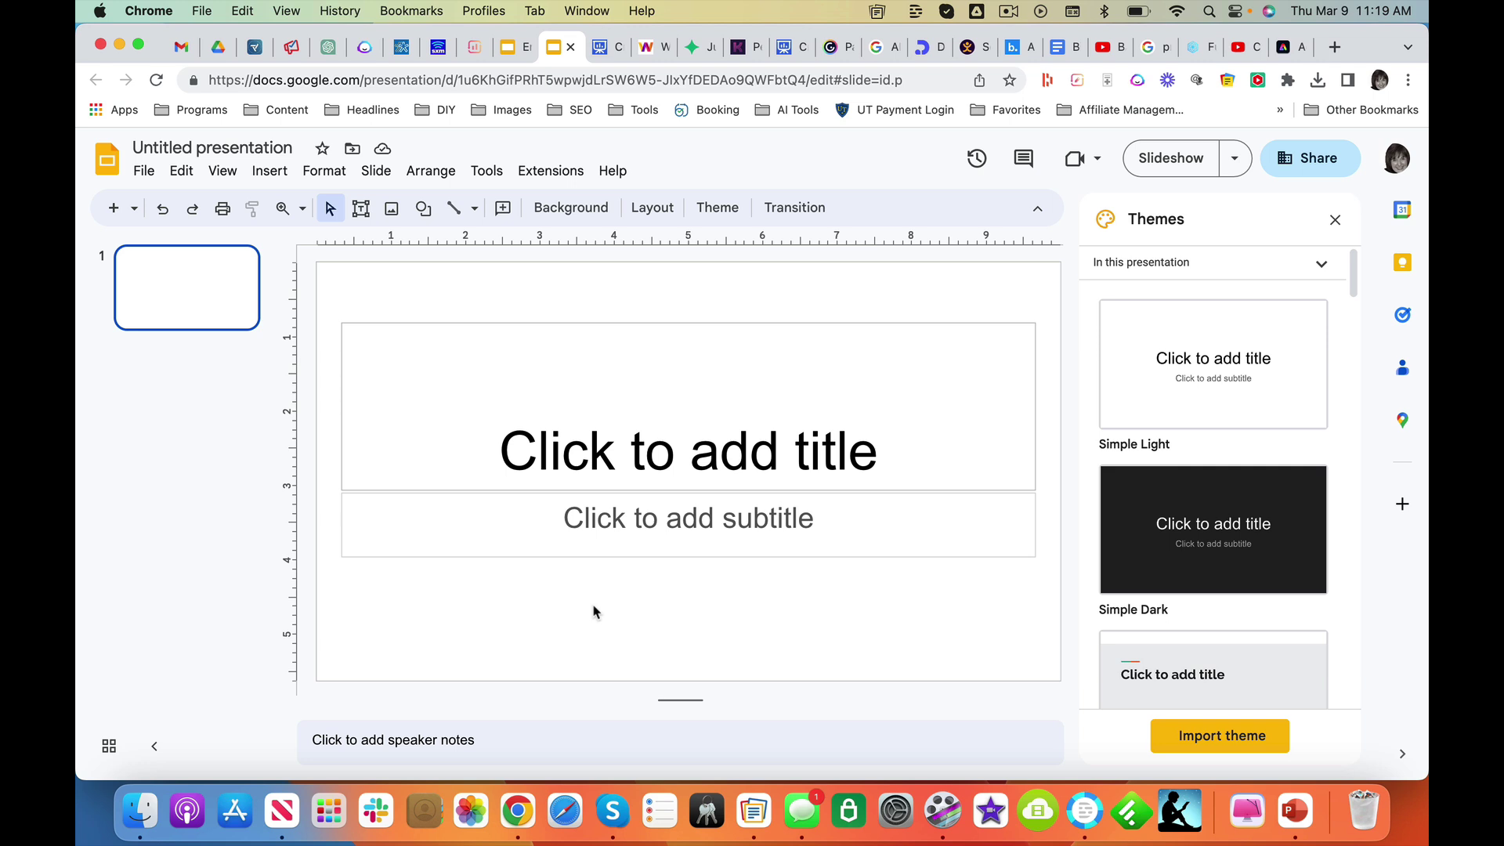
{"action": "left_click", "coordinate": [1009, 12]}
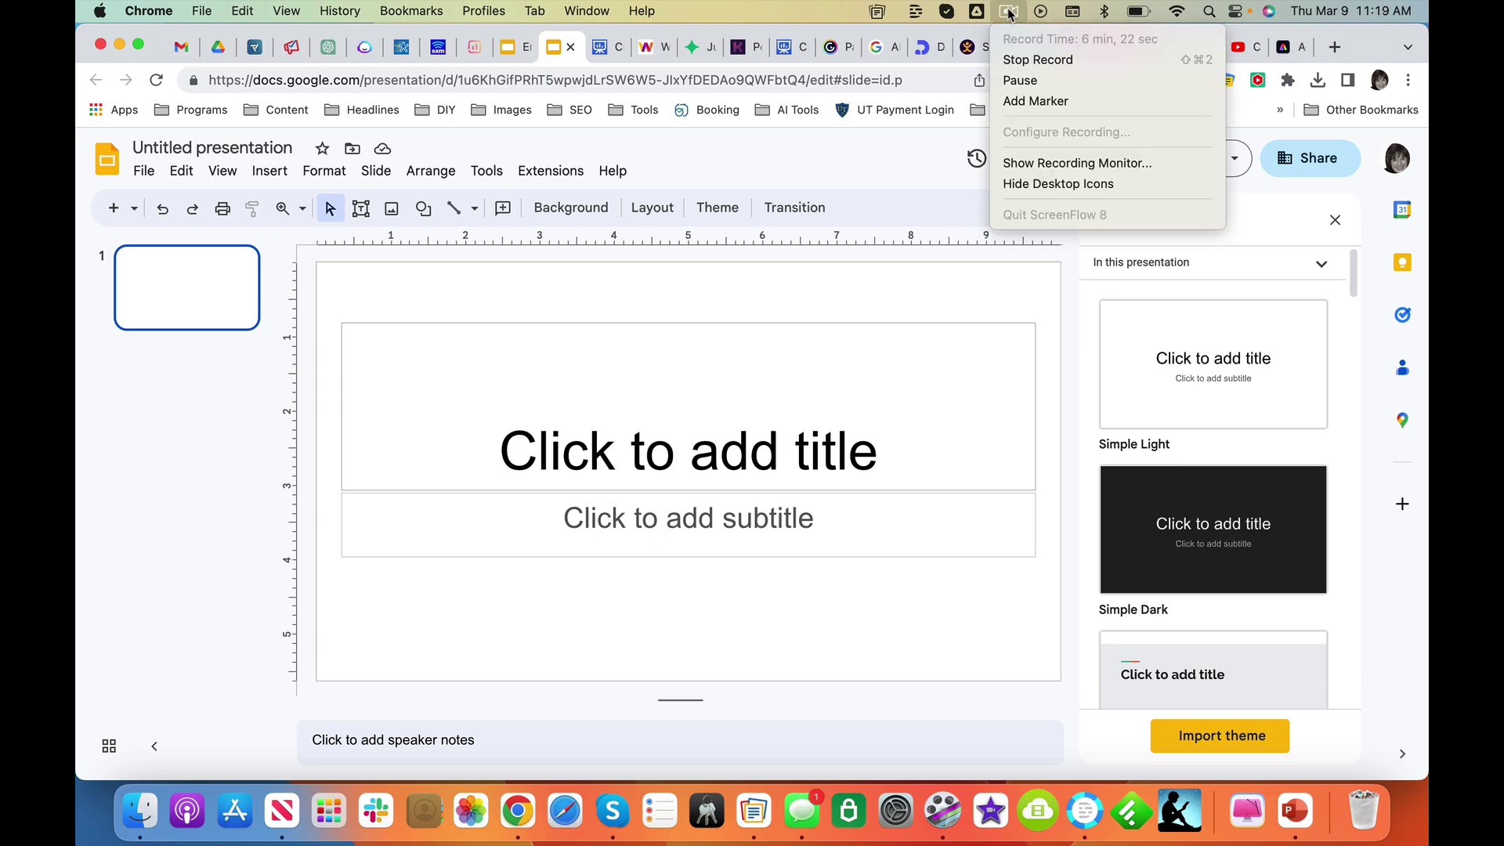
{"action": "left_click", "coordinate": [1019, 81]}
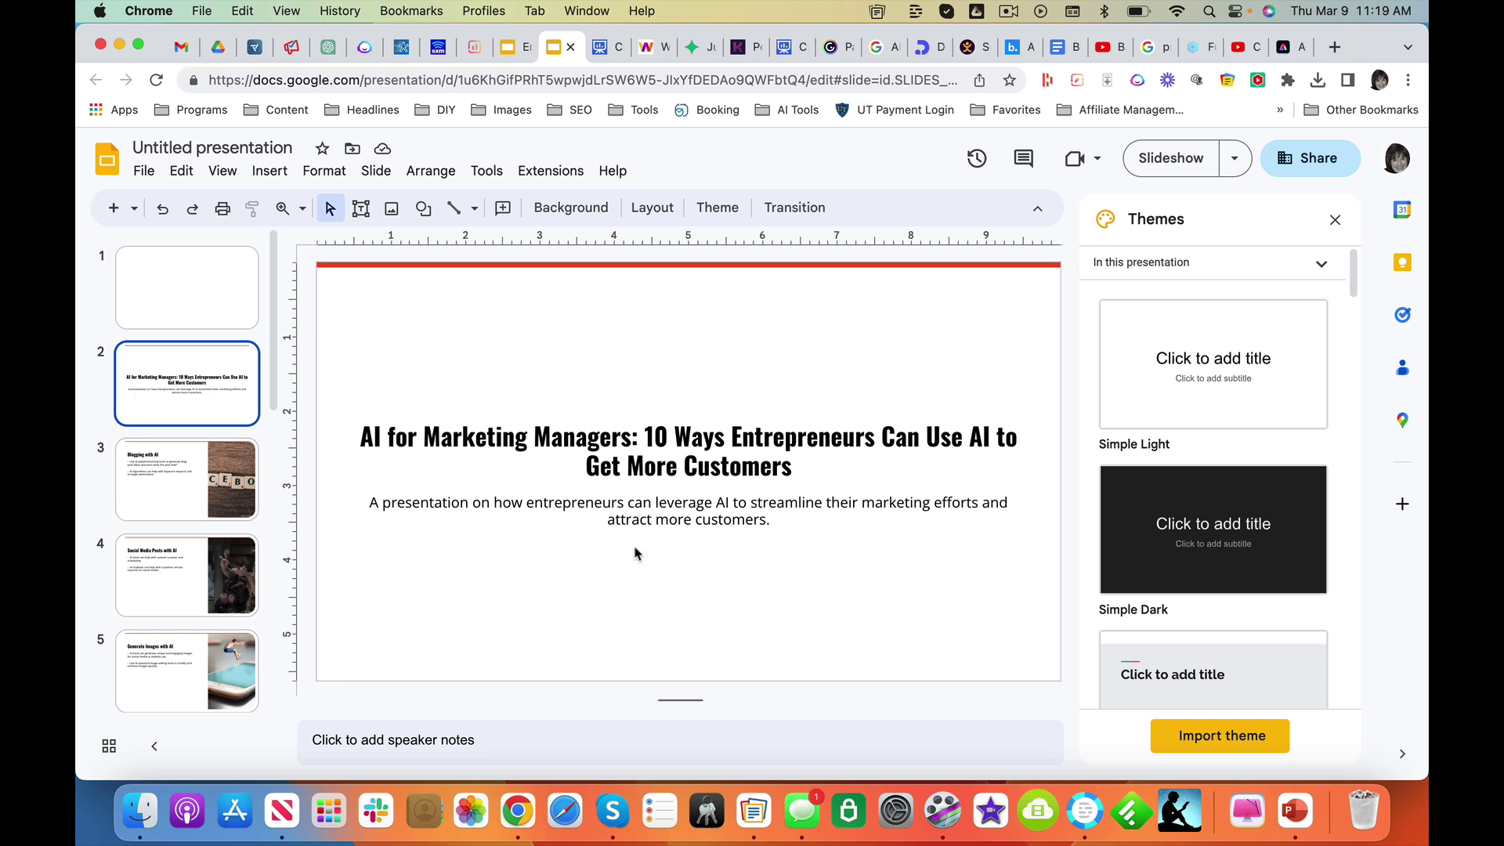
Page forward from slide 3, Blogging with AI, through to the closing thank-you slide 13.
{"action": "left_click", "coordinate": [168, 490]}
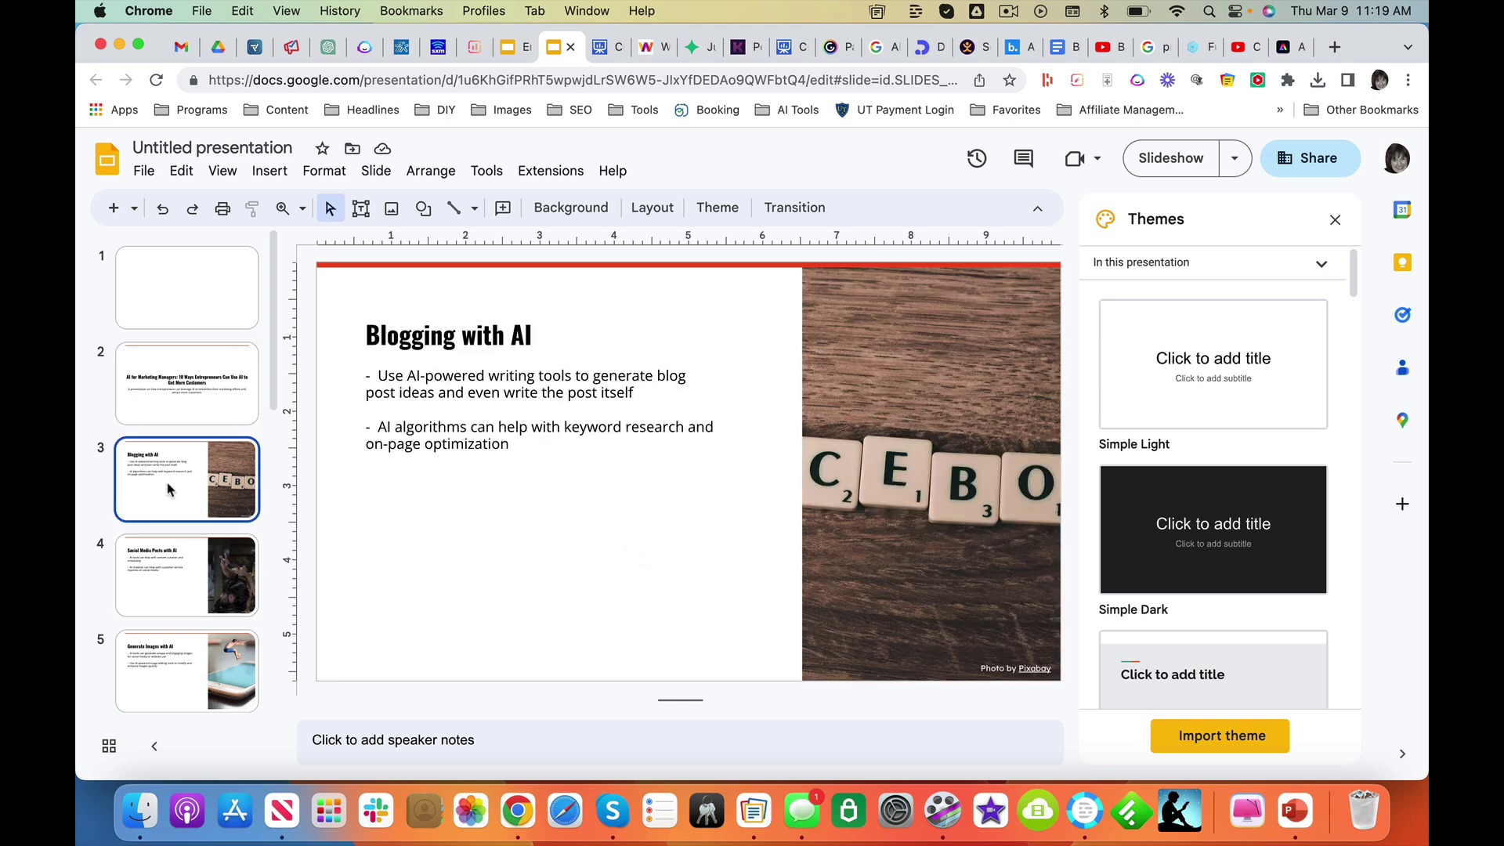
{"action": "key", "text": "Down"}
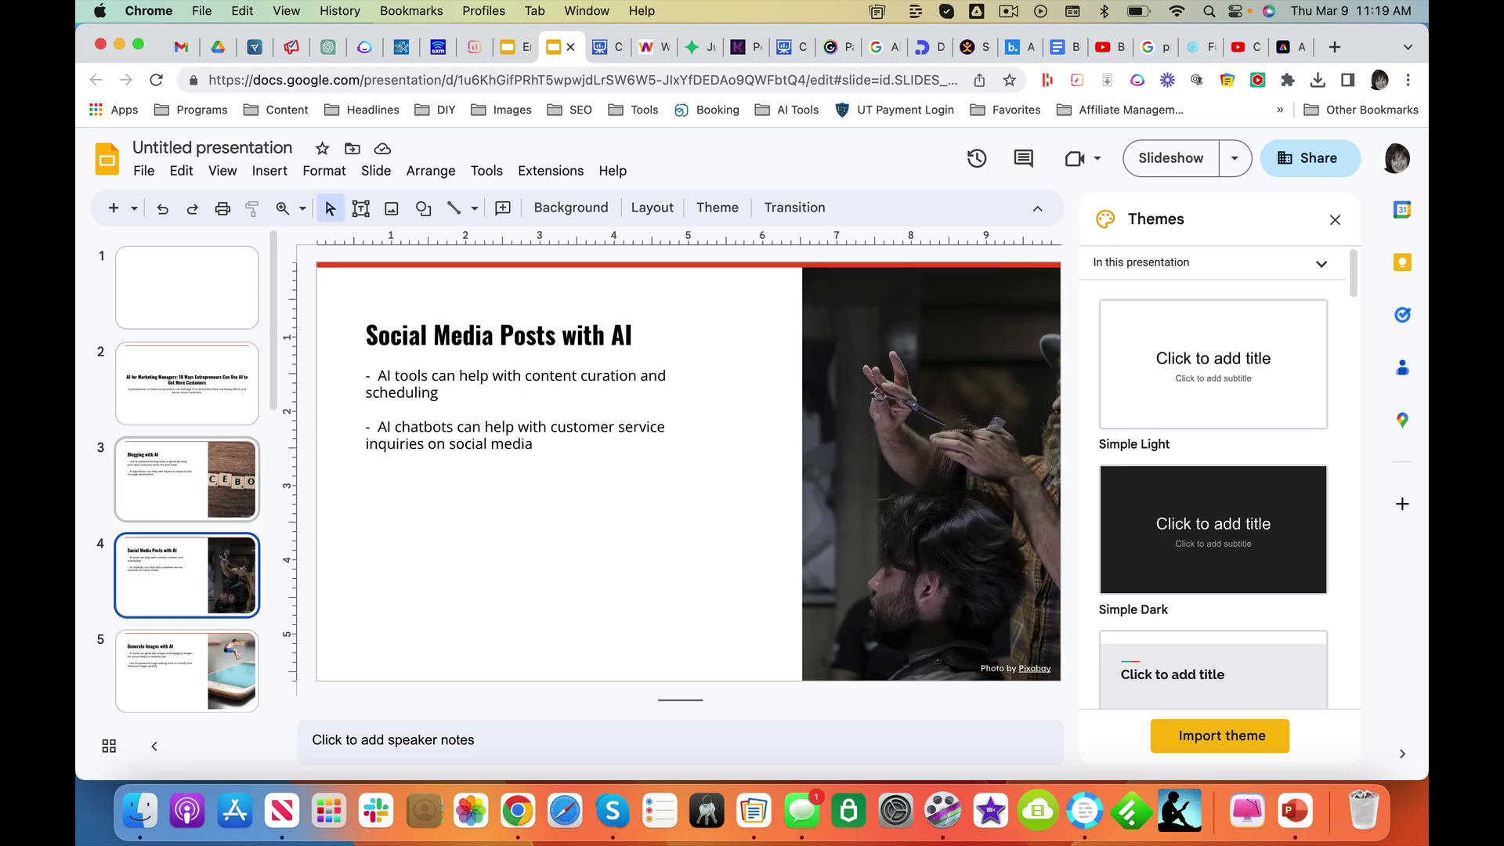
{"action": "key", "text": "Down"}
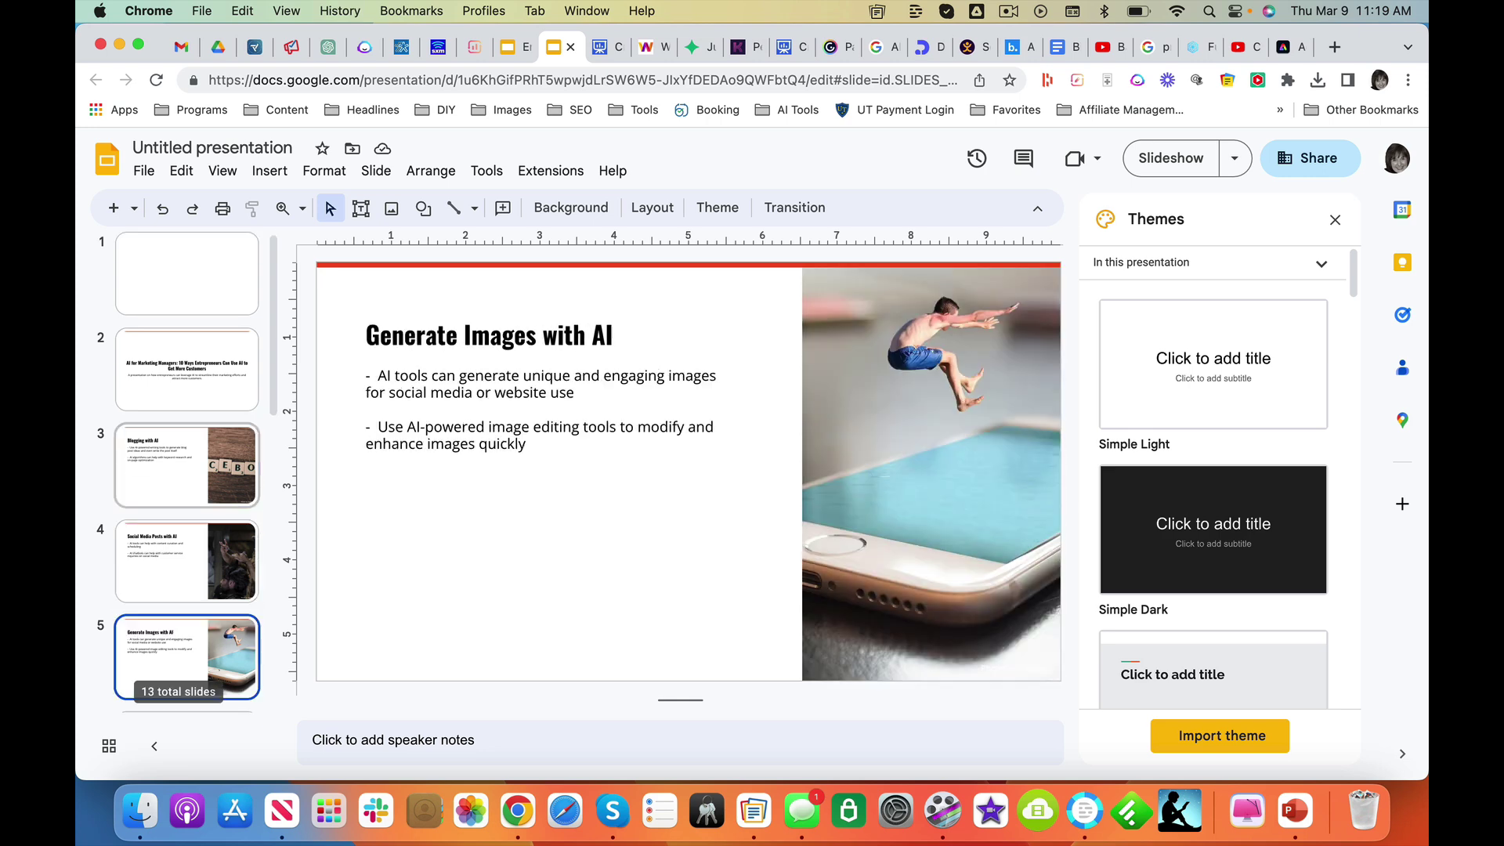
{"action": "left_click", "coordinate": [187, 708]}
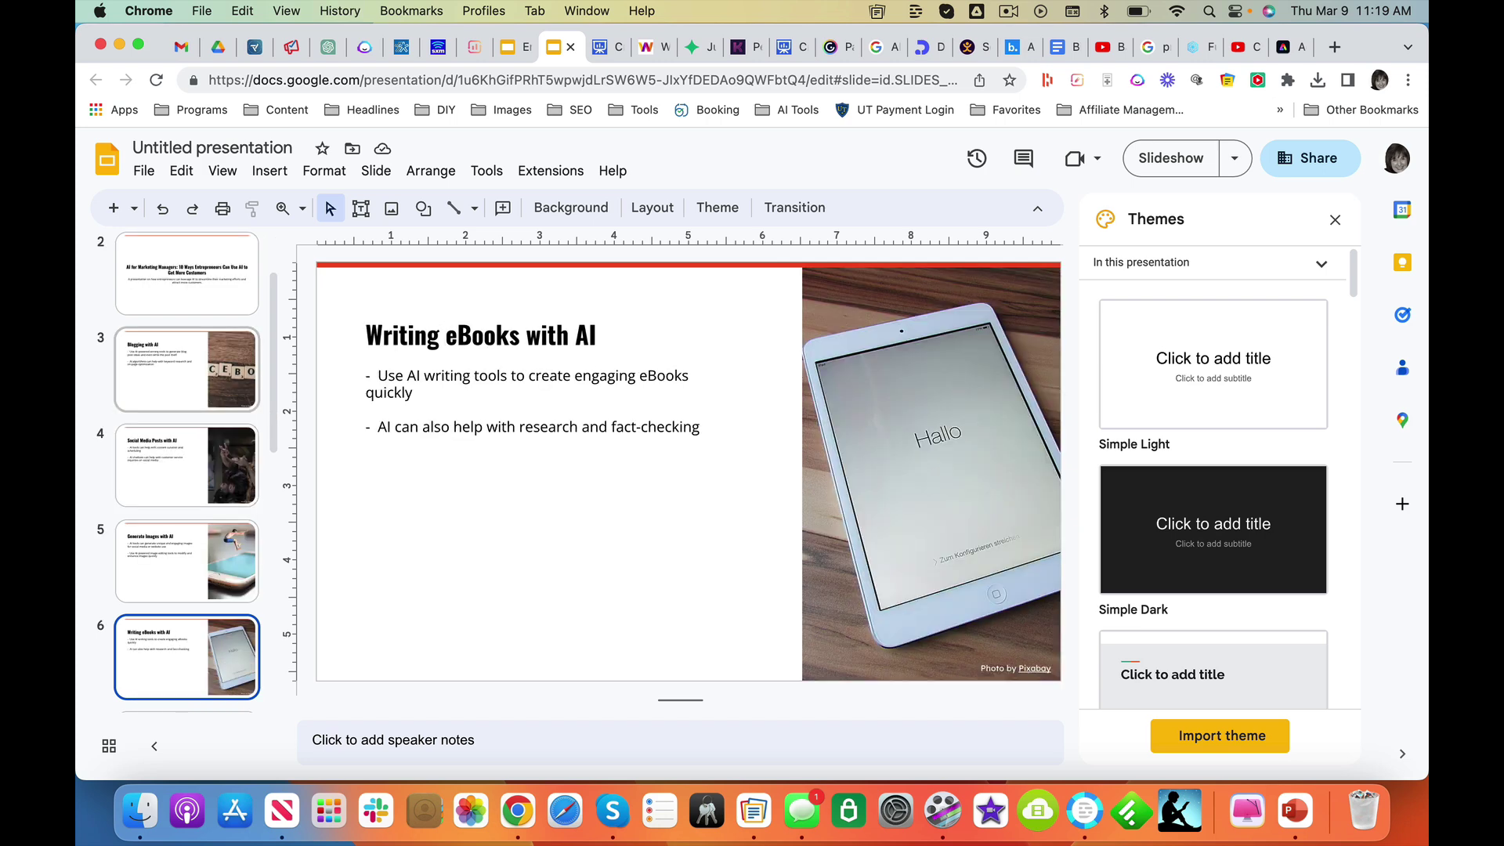
{"action": "left_click", "coordinate": [186, 709]}
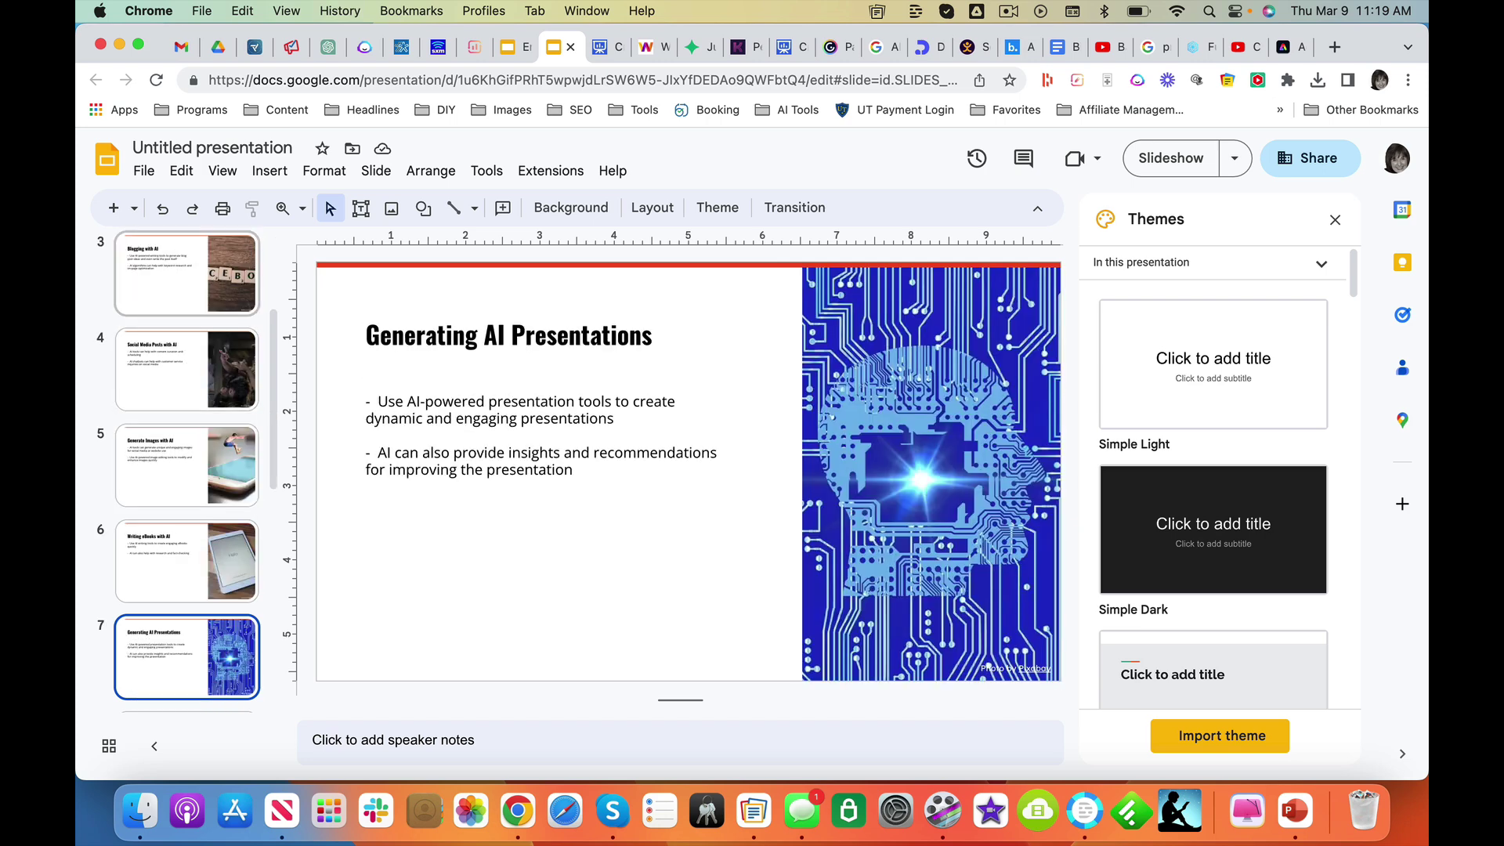
{"action": "left_click", "coordinate": [187, 709]}
{"action": "left_click", "coordinate": [186, 708]}
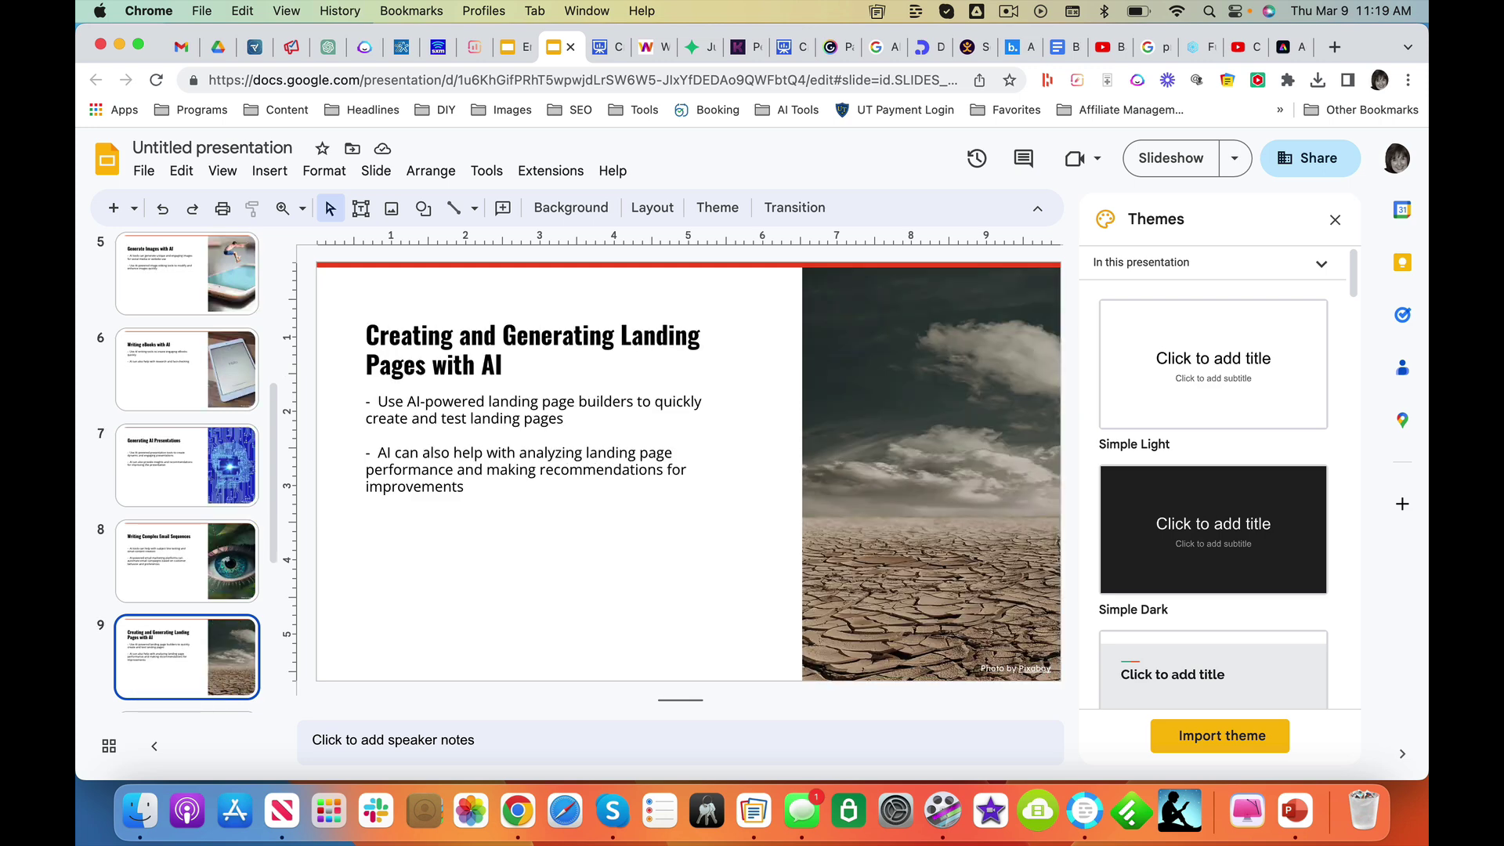
{"action": "left_click", "coordinate": [187, 709]}
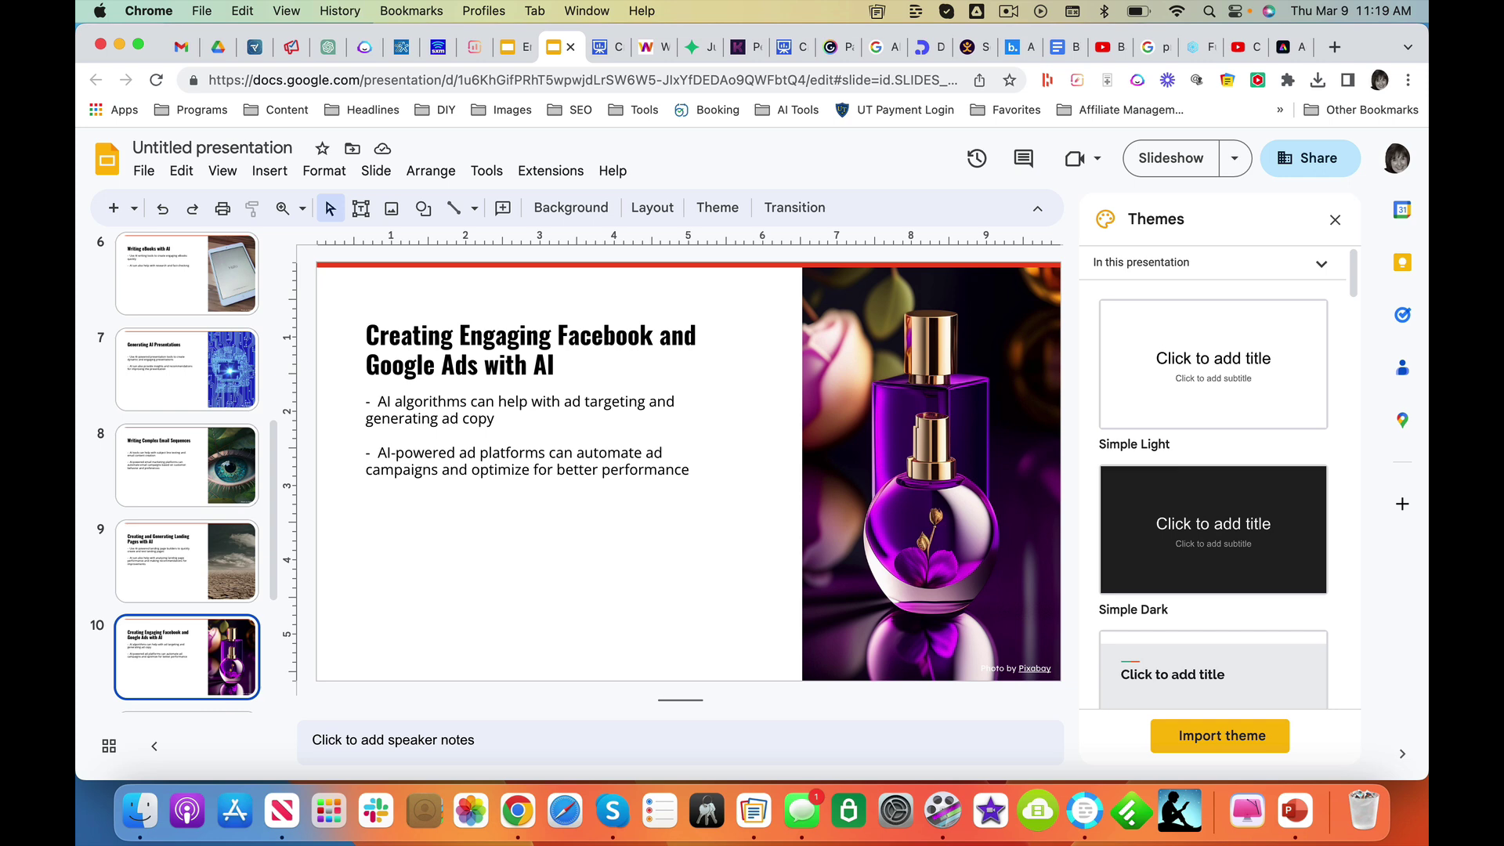
{"action": "left_click", "coordinate": [186, 709]}
{"action": "left_click", "coordinate": [186, 709]}
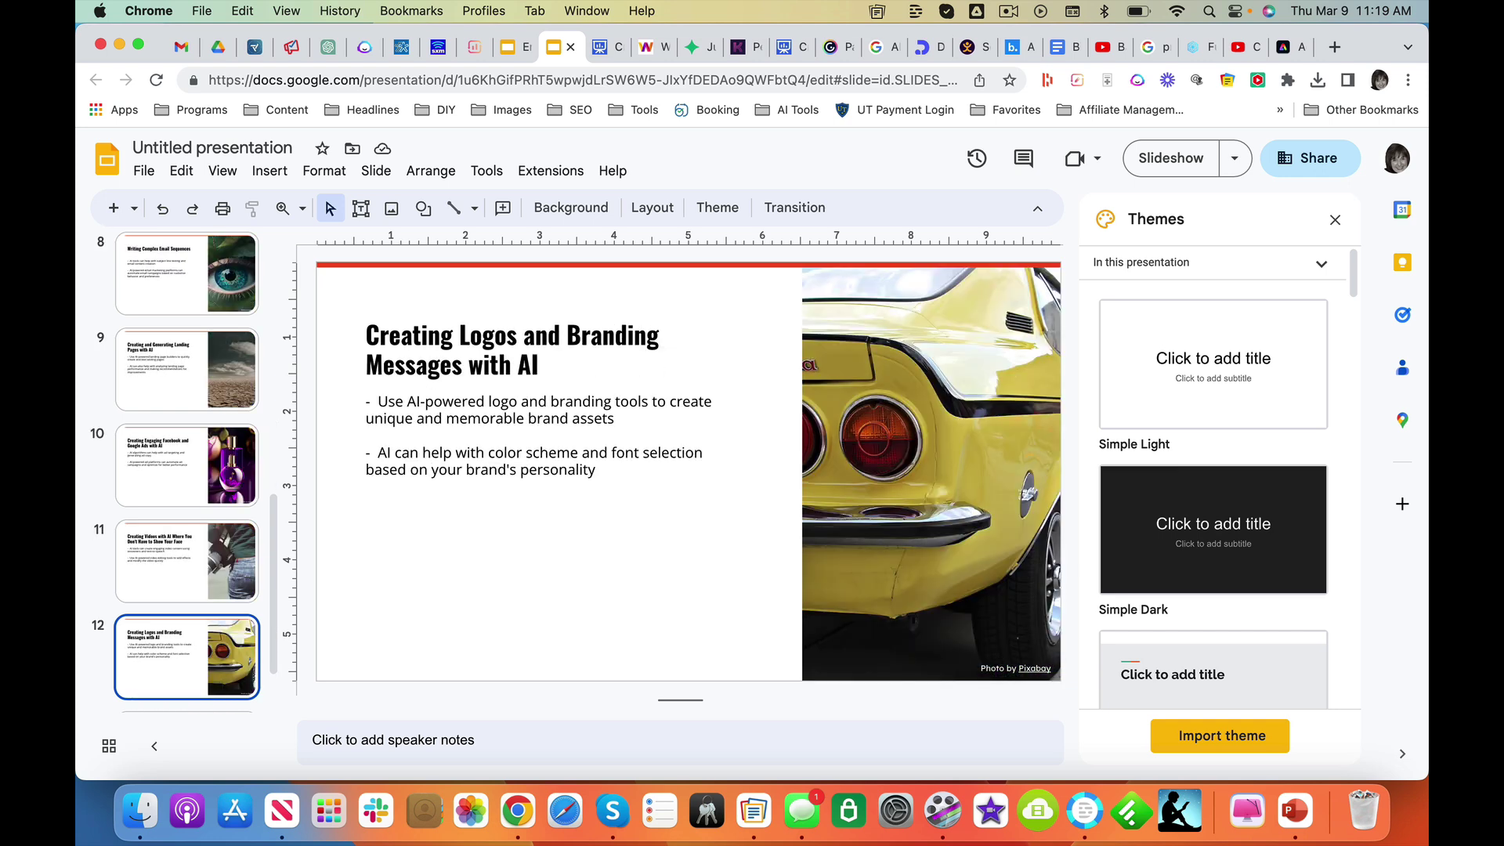
{"action": "left_click", "coordinate": [186, 709]}
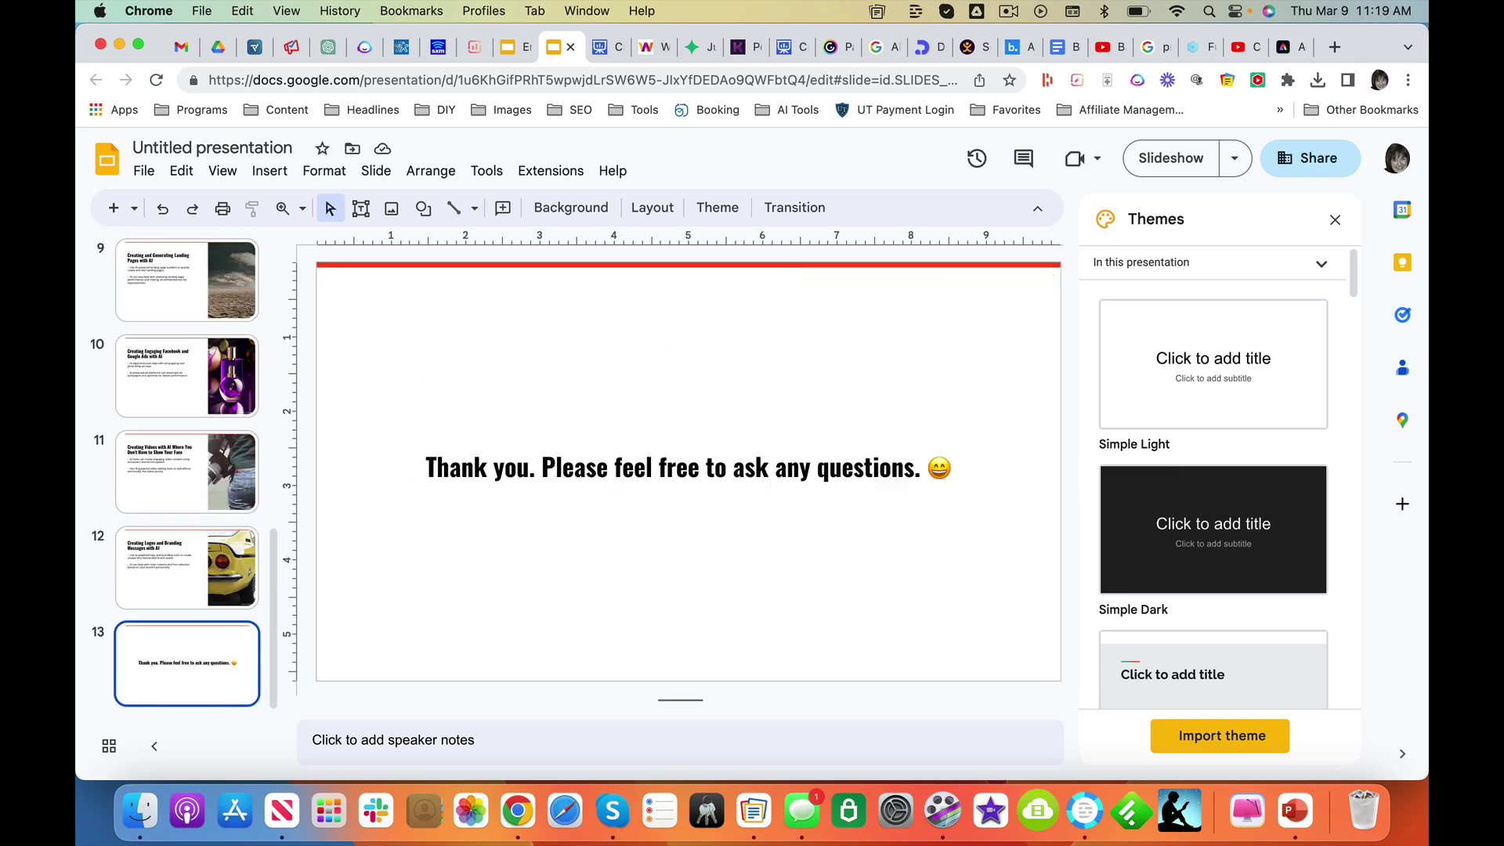
Step back through the filmstrip from slide 12 to slide 3, Blogging with AI.
{"action": "left_click", "coordinate": [186, 568]}
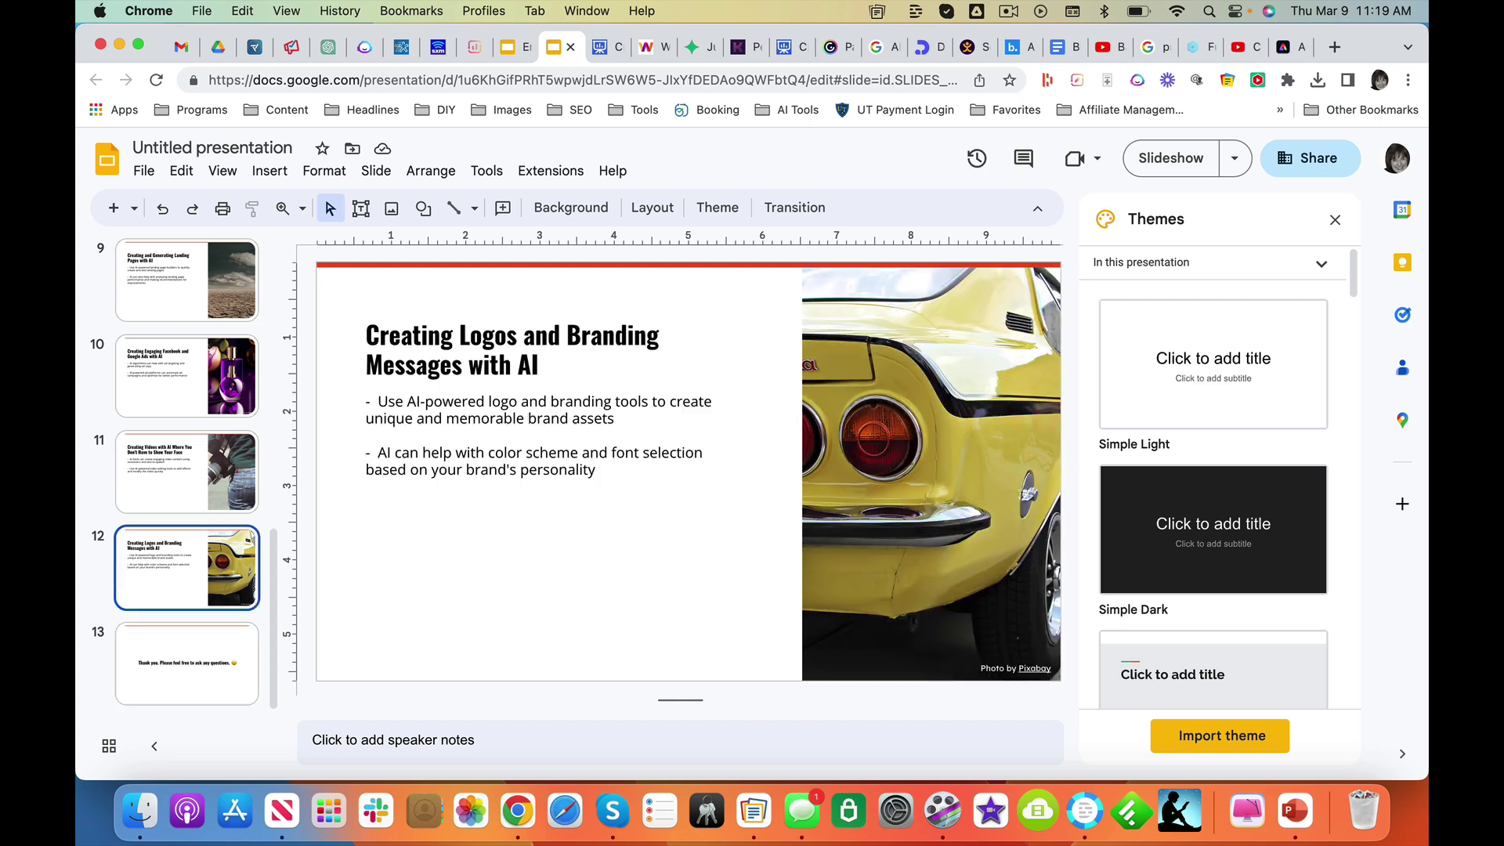
{"action": "left_click", "coordinate": [187, 472]}
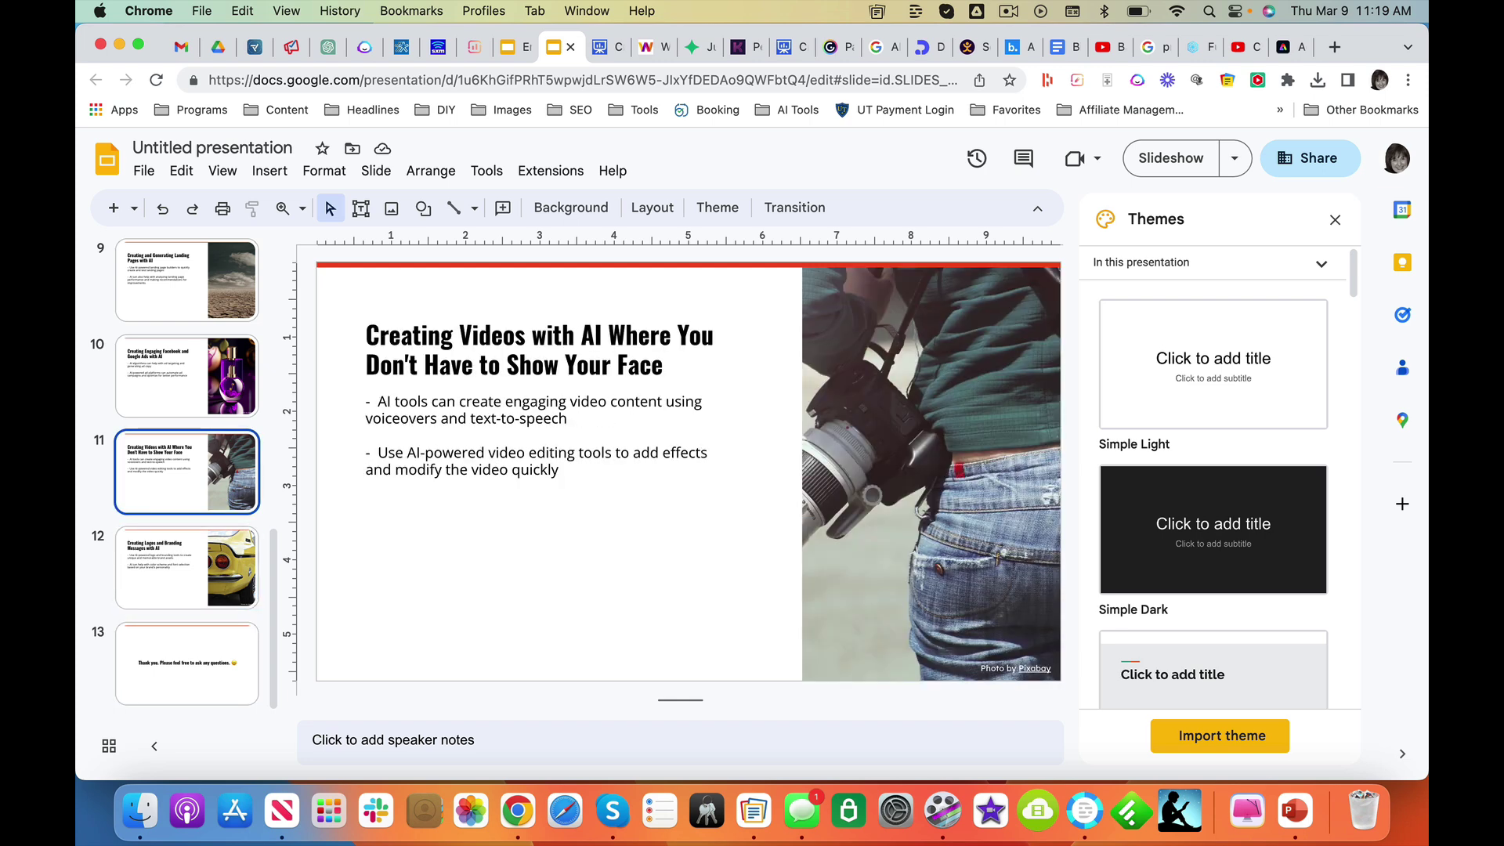
{"action": "left_click", "coordinate": [186, 375]}
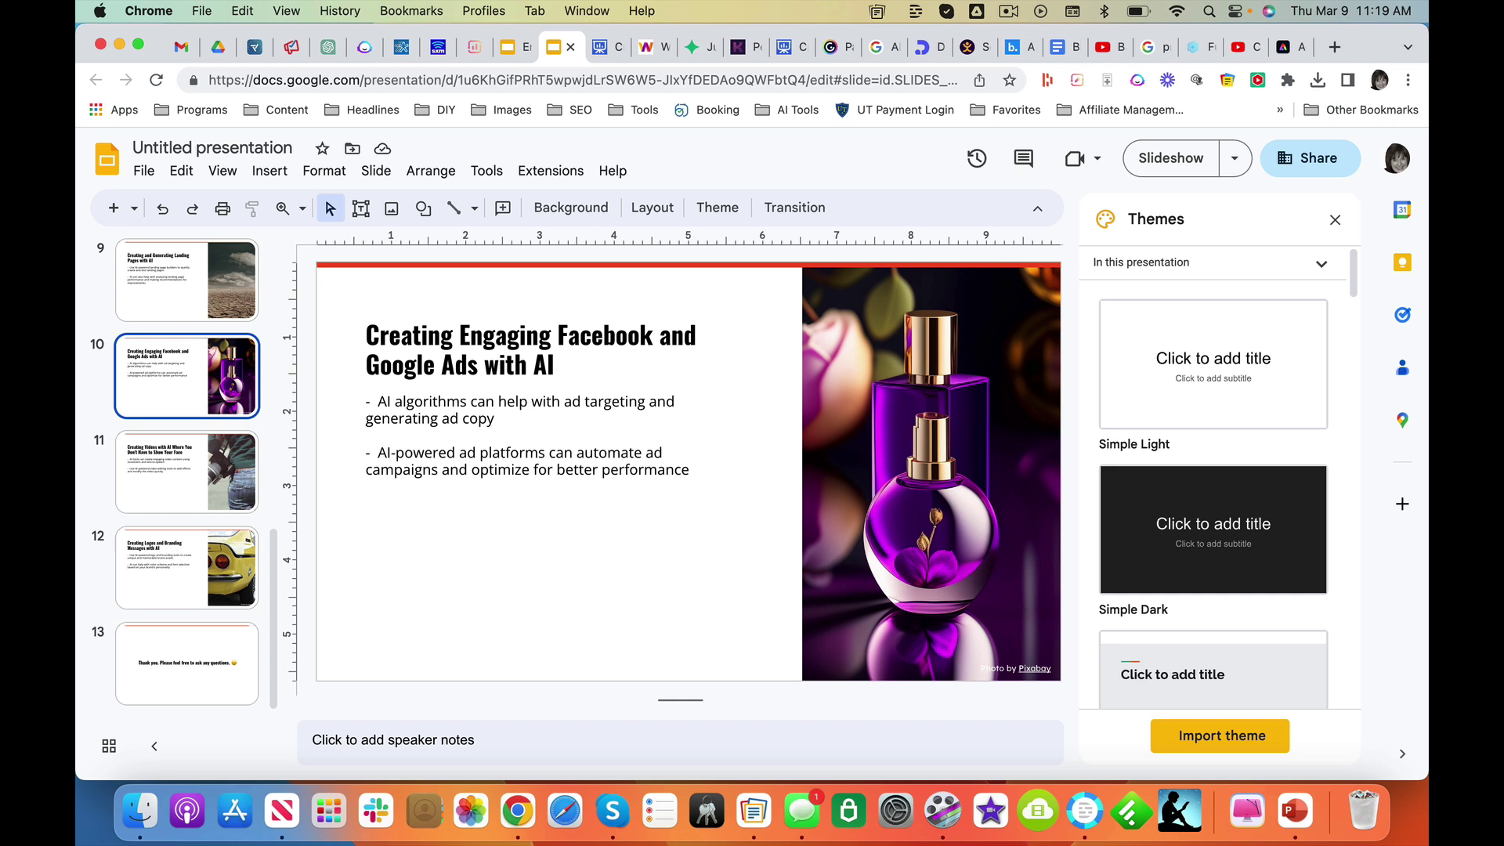
{"action": "left_click", "coordinate": [186, 279]}
{"action": "left_click", "coordinate": [187, 239]}
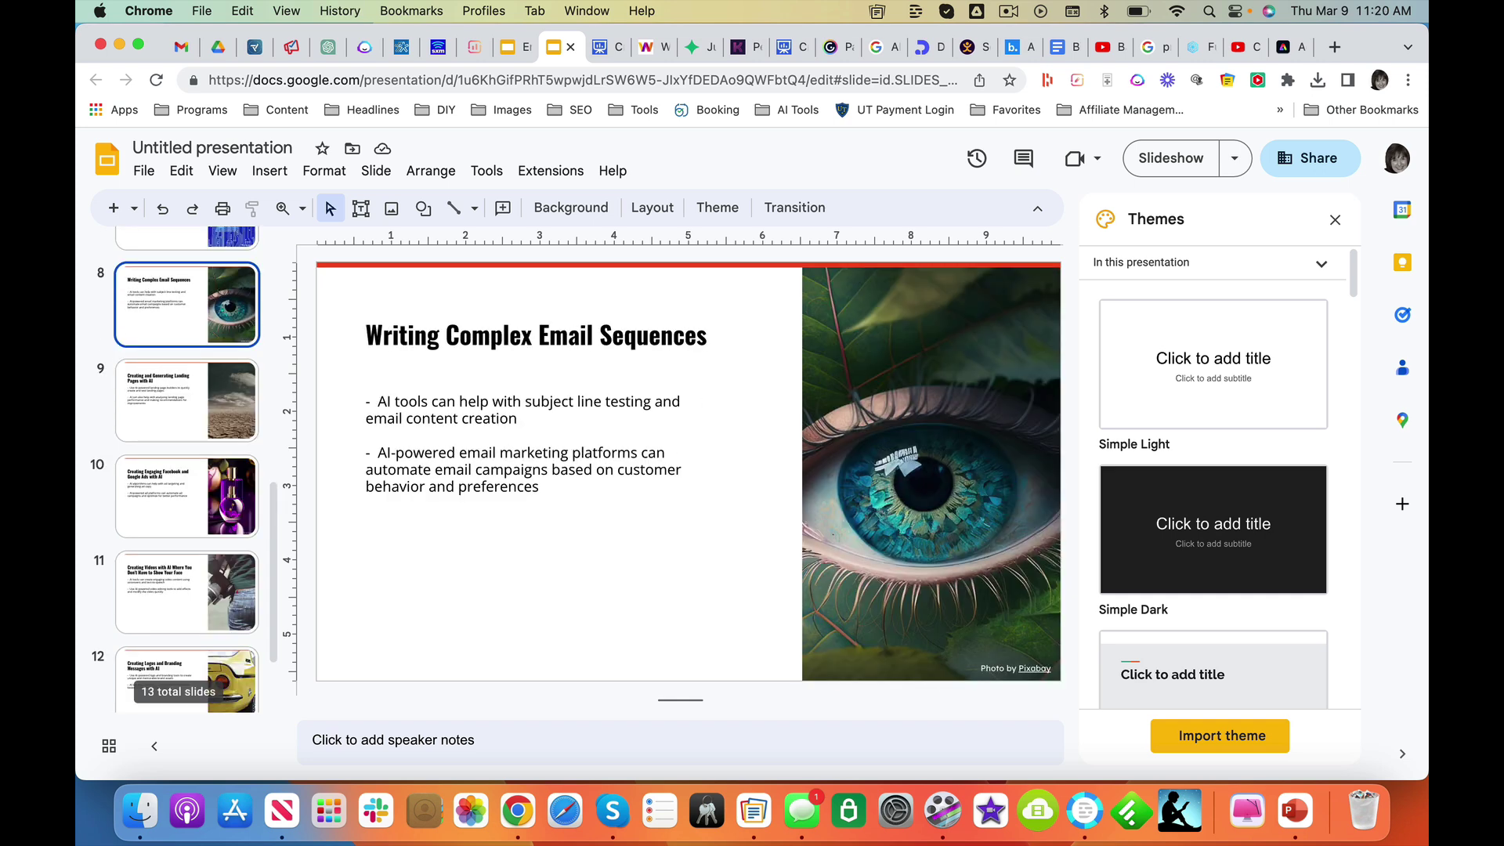
{"action": "left_click", "coordinate": [186, 239]}
{"action": "left_click", "coordinate": [186, 239]}
{"action": "left_click", "coordinate": [187, 239]}
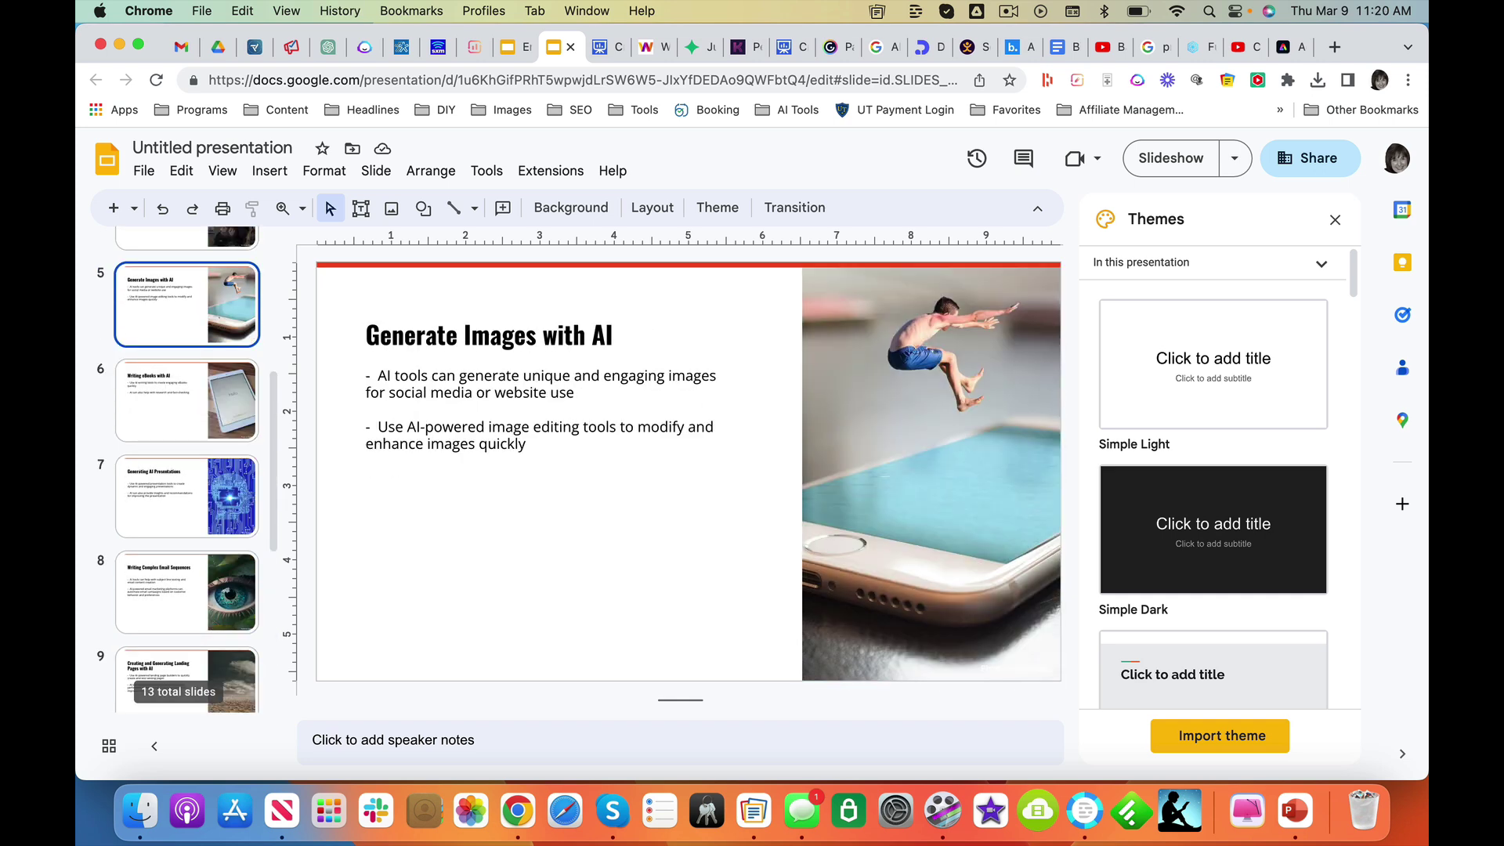
{"action": "left_click", "coordinate": [186, 239]}
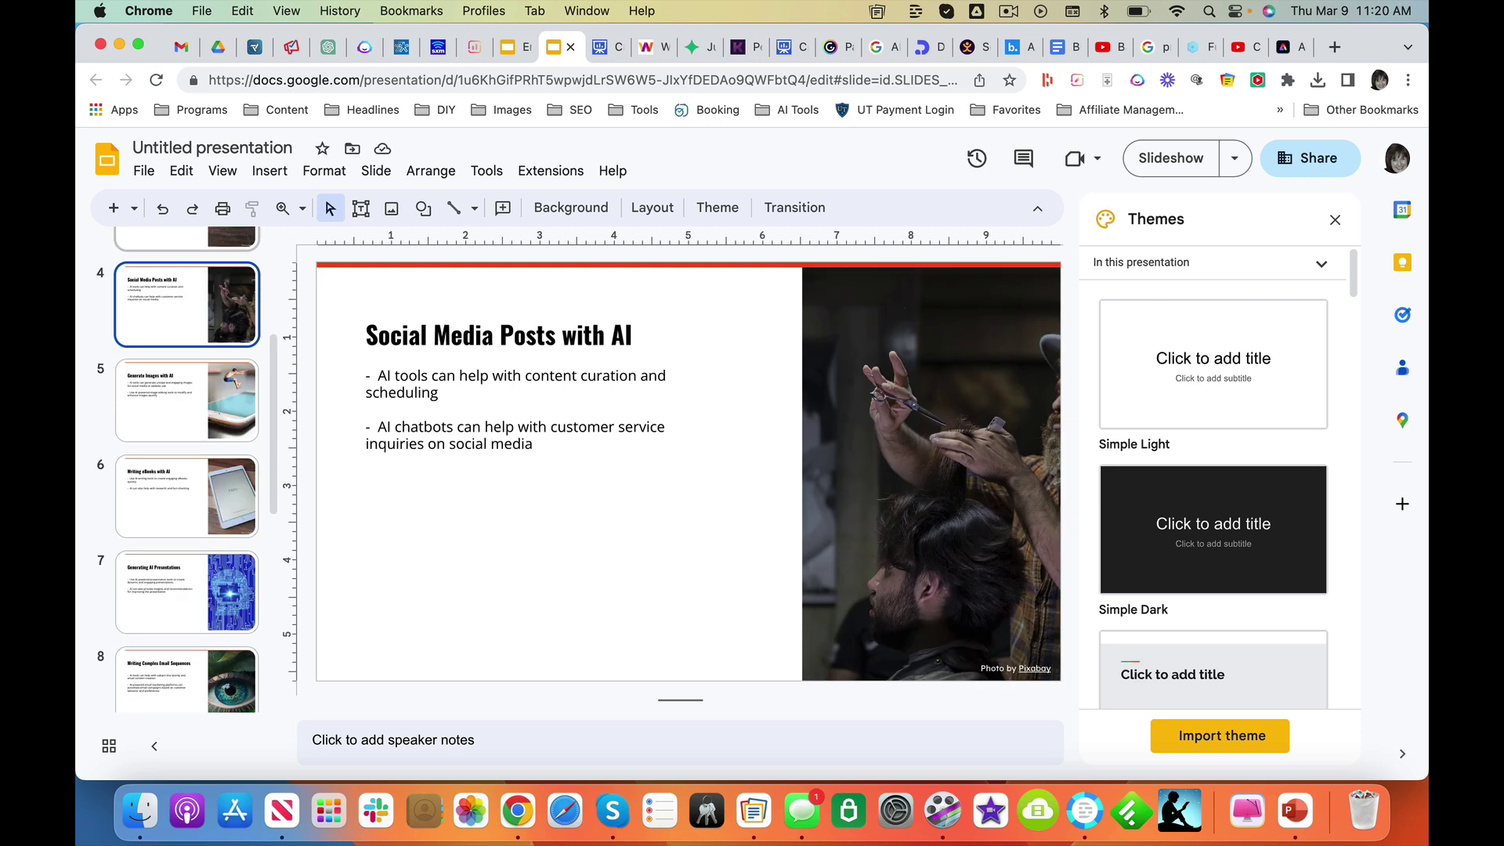
{"action": "left_click", "coordinate": [186, 400]}
{"action": "left_click", "coordinate": [186, 304]}
{"action": "left_click", "coordinate": [186, 237]}
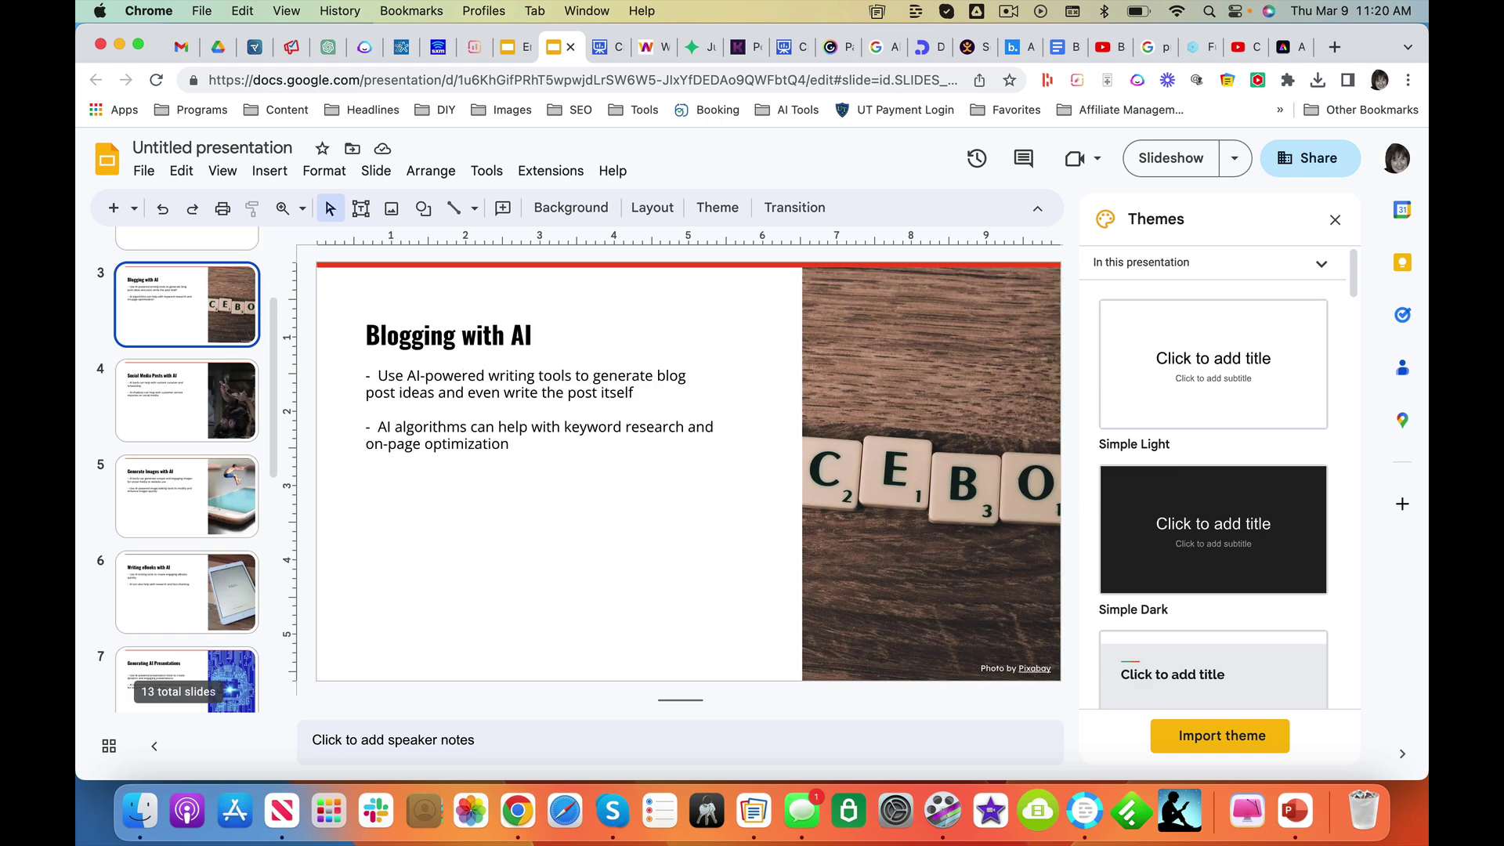
Check the blank first slide, then move forward to slide 9 on landing pages.
{"action": "key", "text": "Up"}
{"action": "key", "text": "Up"}
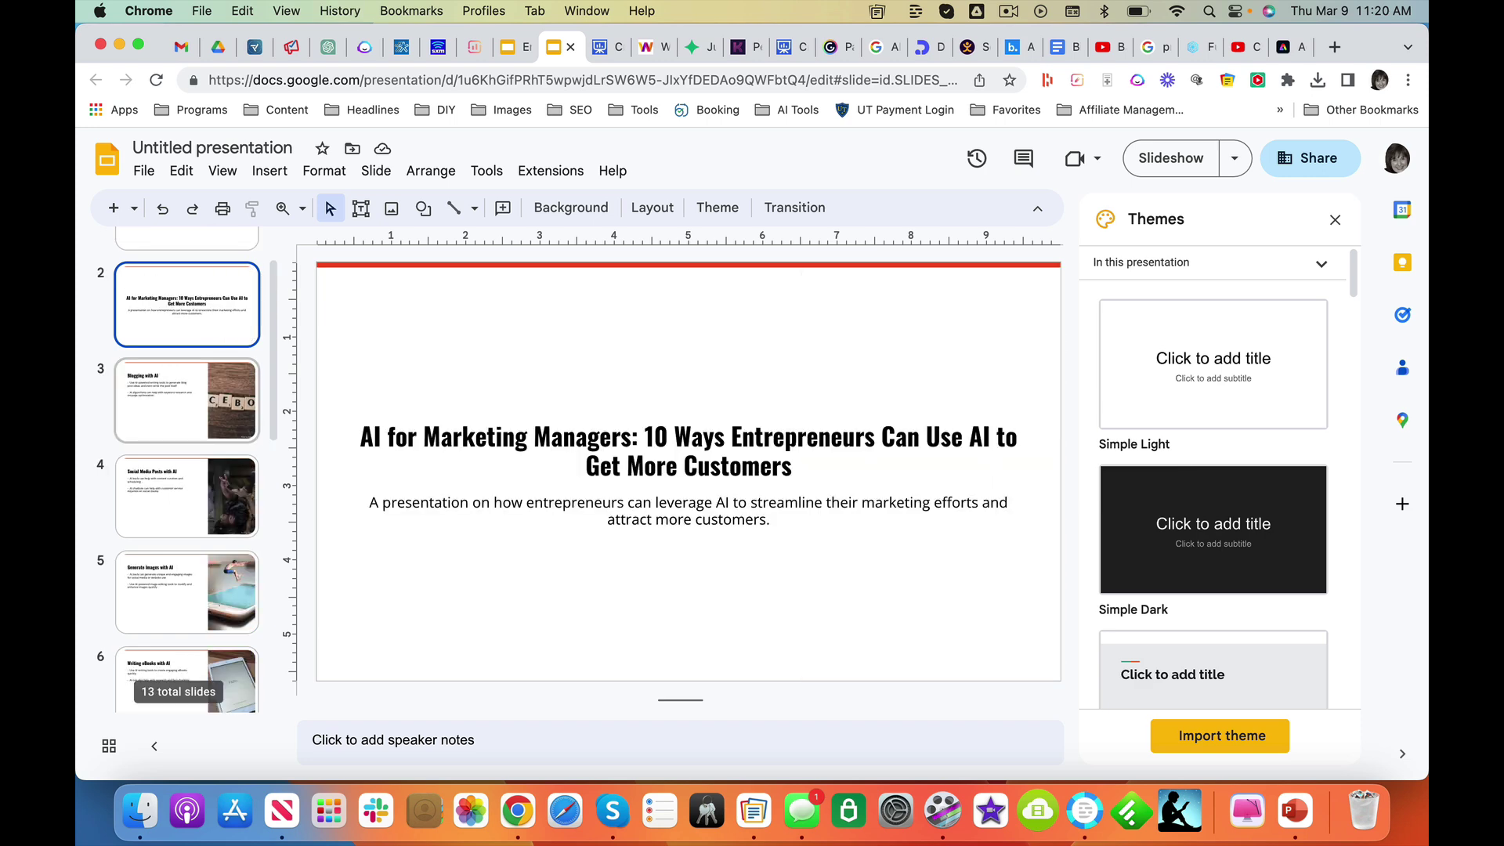
{"action": "key", "text": "Down"}
{"action": "key", "text": "Down"}
{"action": "key", "text": "Down"}
{"action": "key", "text": "Down"}
{"action": "key", "text": "Down"}
{"action": "key", "text": "Down"}
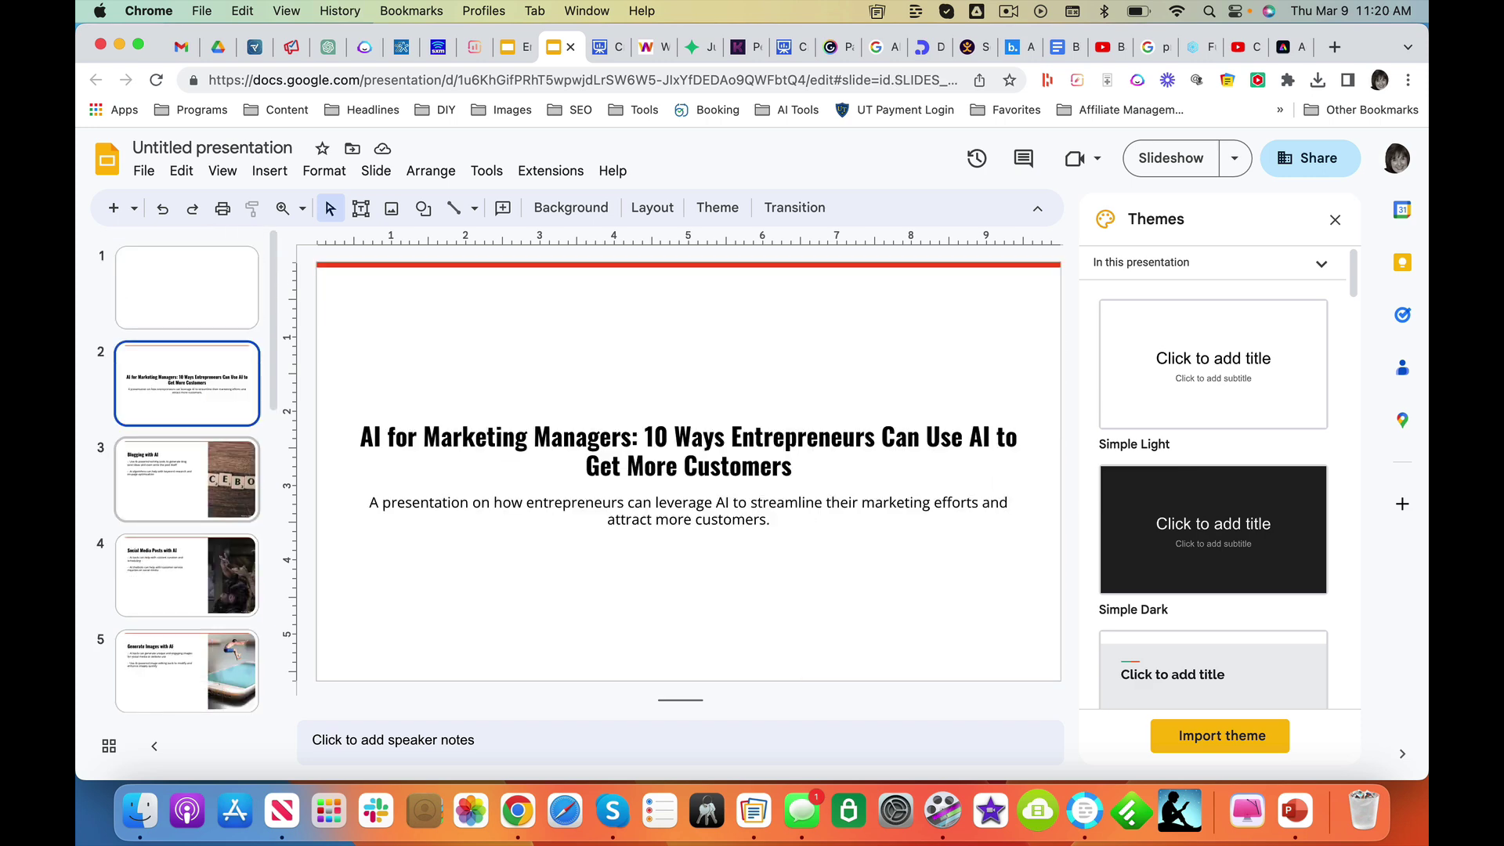
{"action": "key", "text": "Down"}
{"action": "key", "text": "Down"}
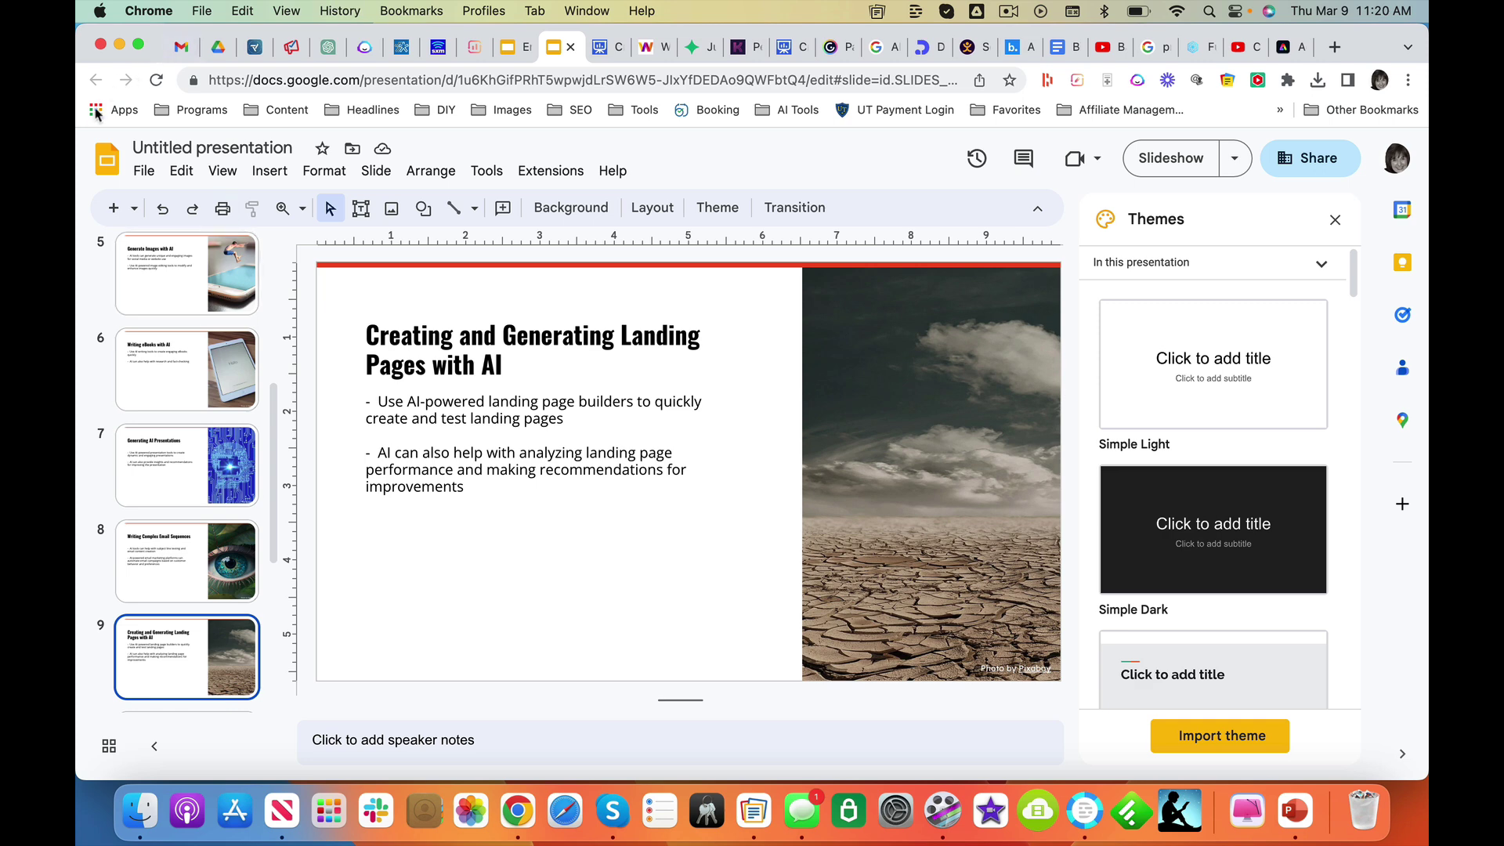
Return to the SlidesAI.io website tab and scroll up to its top hero section.
{"action": "left_click", "coordinate": [599, 47]}
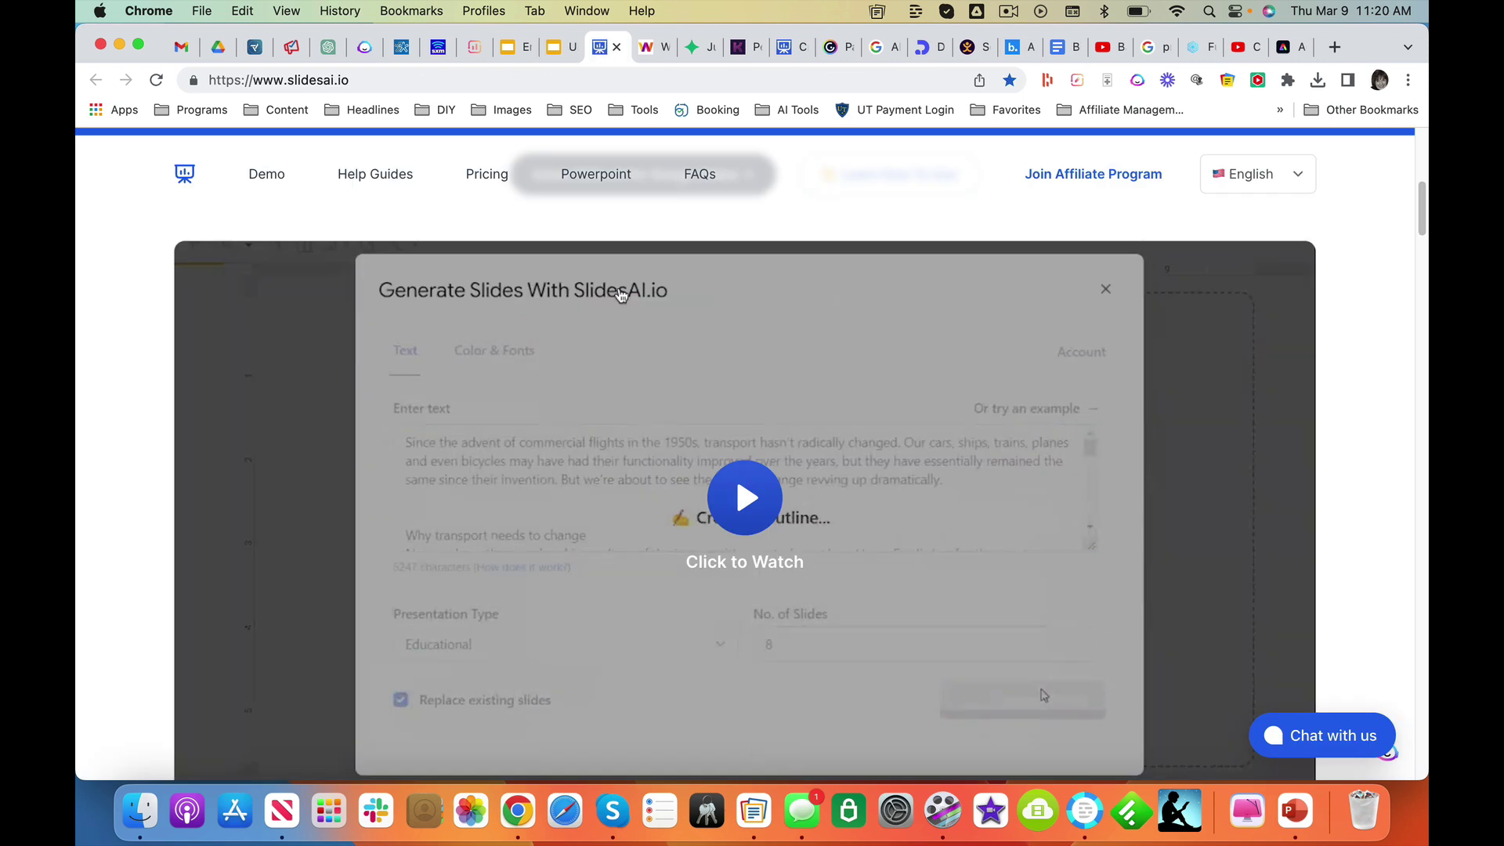
{"action": "scroll", "coordinate": [735, 400], "scroll_direction": "up", "scroll_amount": 10}
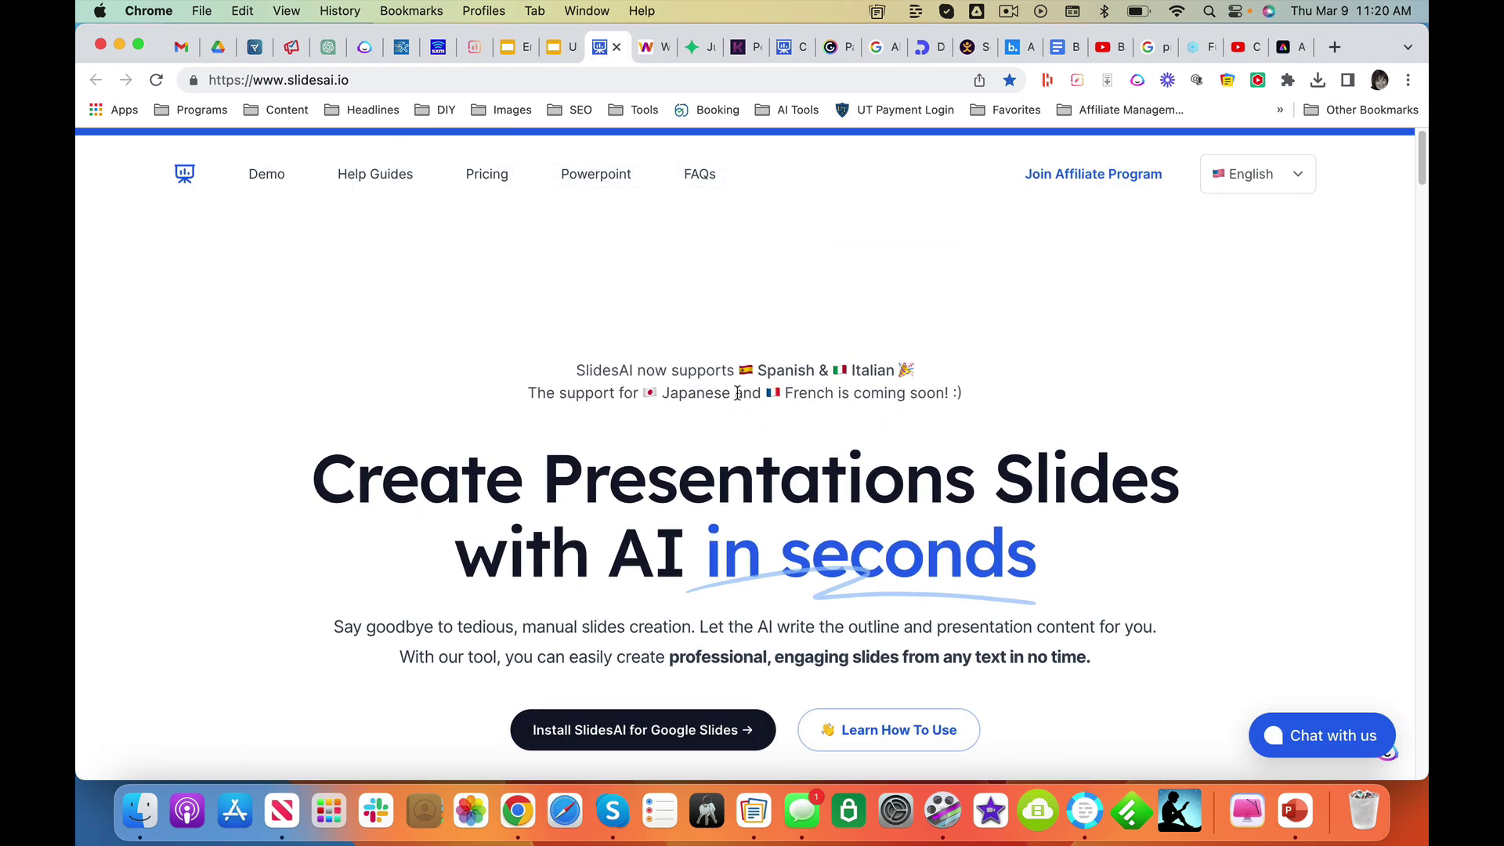